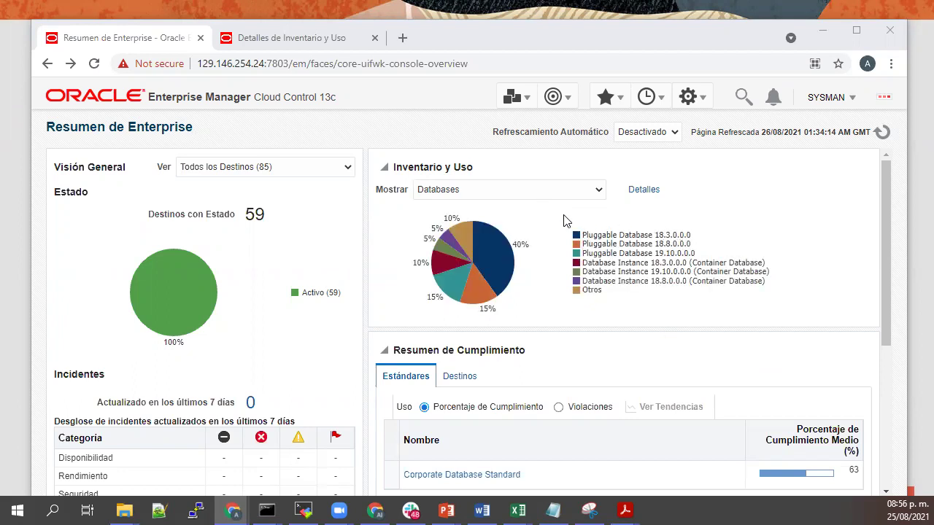
- Review the categories available in Inventario y Uso, keep Databases displayed, and examine the version slices of its pie chart
left_click(597, 192)
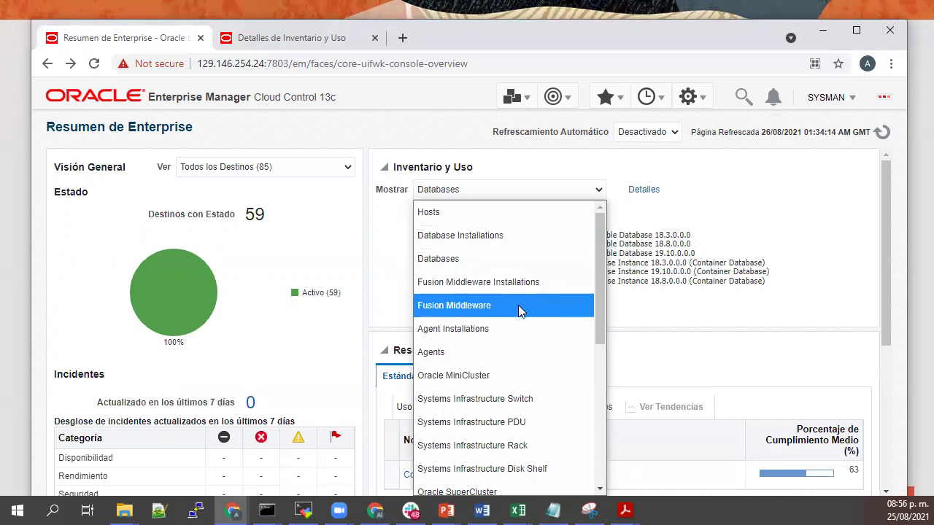
scroll(510, 368, "down", 3)
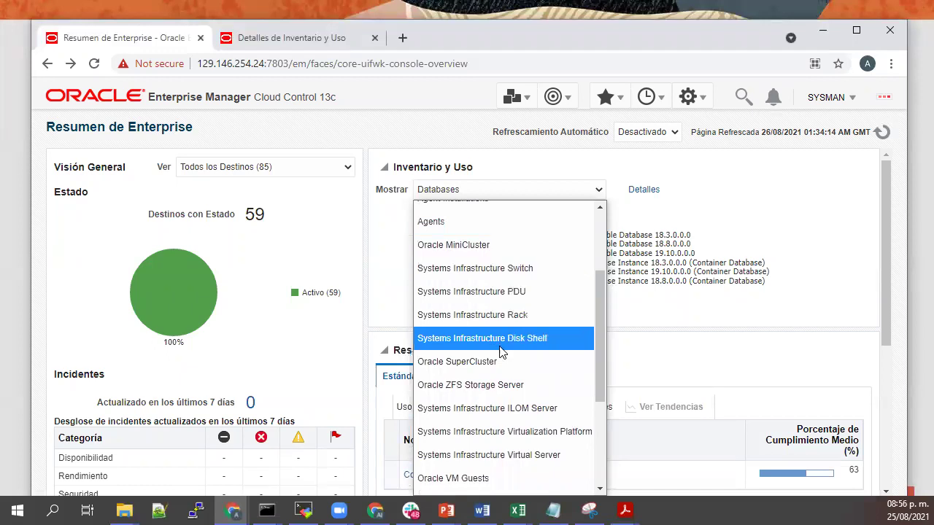
scroll(503, 365, "down", 3)
scroll(502, 374, "down", 2)
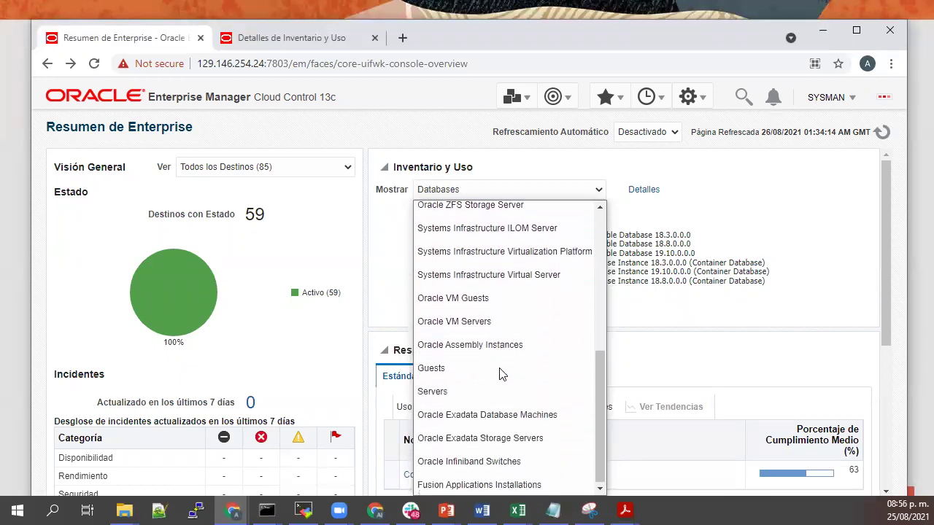
scroll(502, 374, "up", 5)
scroll(500, 369, "up", 3)
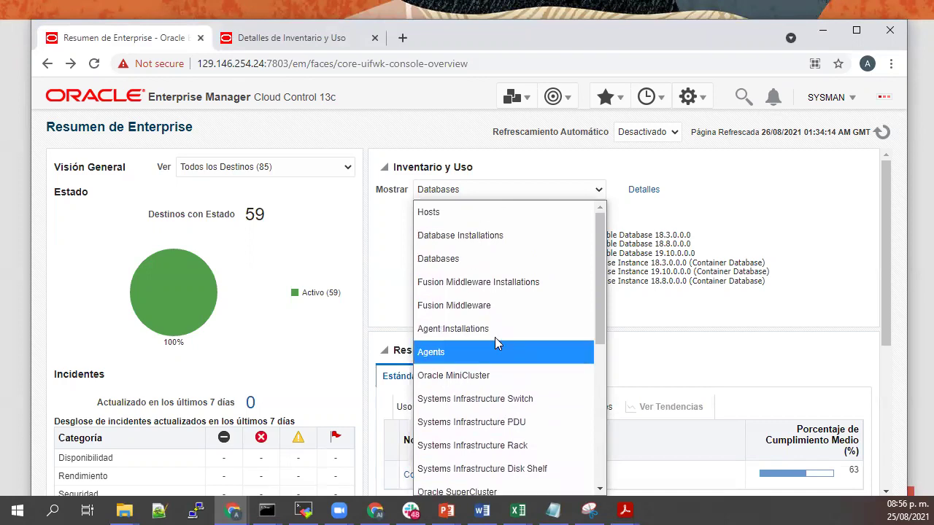
left_click(472, 267)
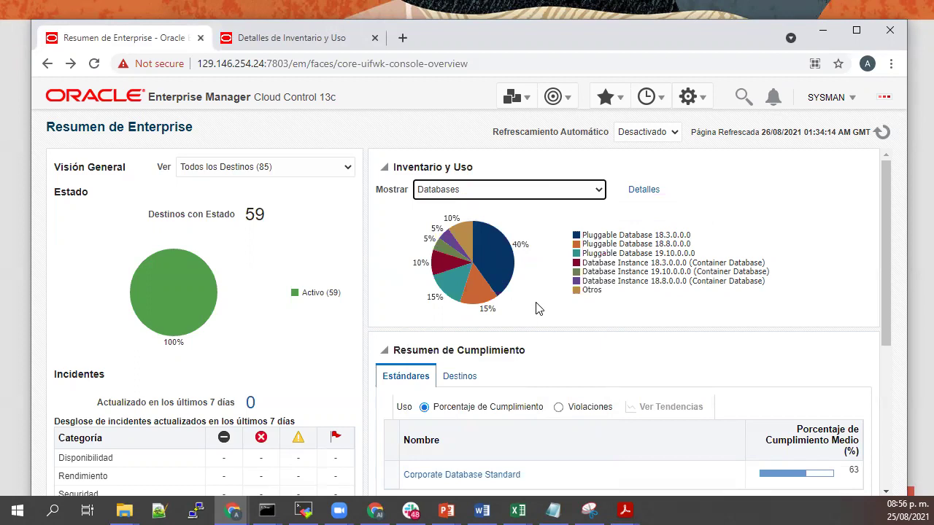
mouse_move(493, 260)
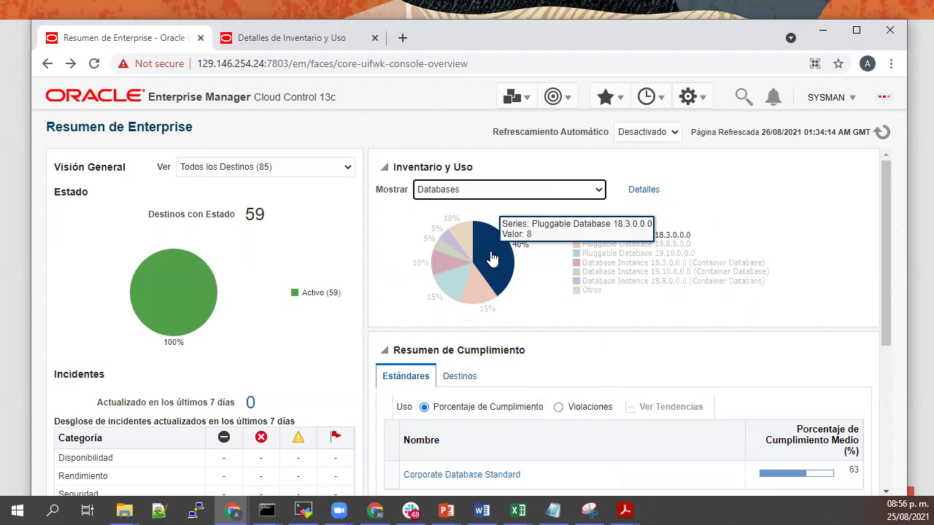
mouse_move(480, 296)
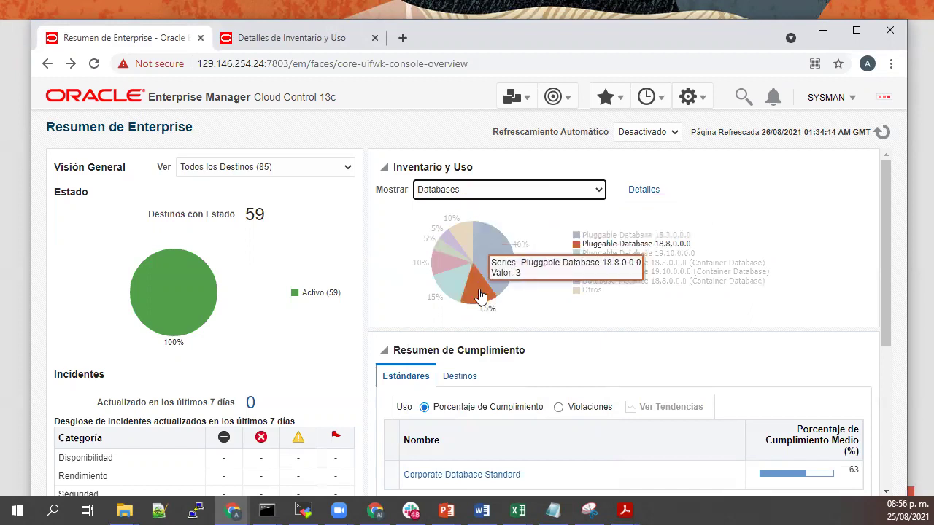
mouse_move(462, 246)
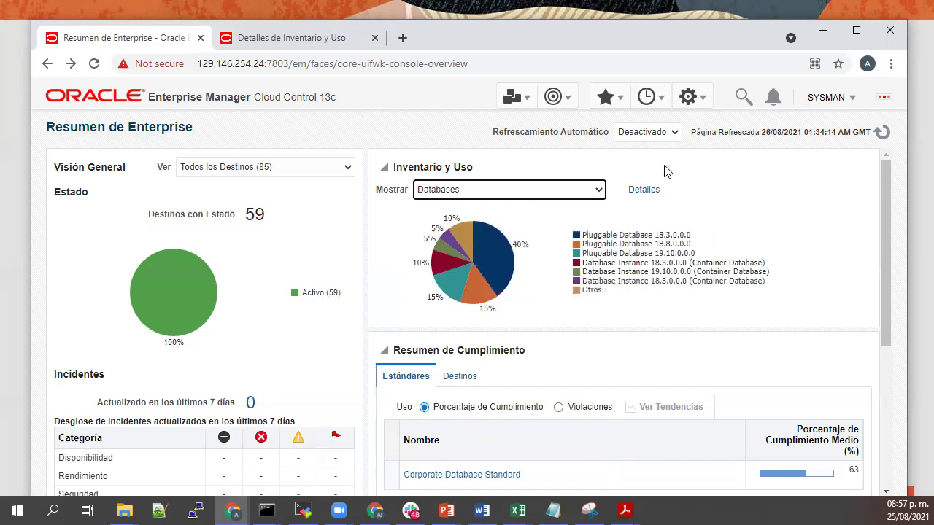
- Open the Detalles de Inventario y Uso page from the enterprise configuration options
left_click(516, 97)
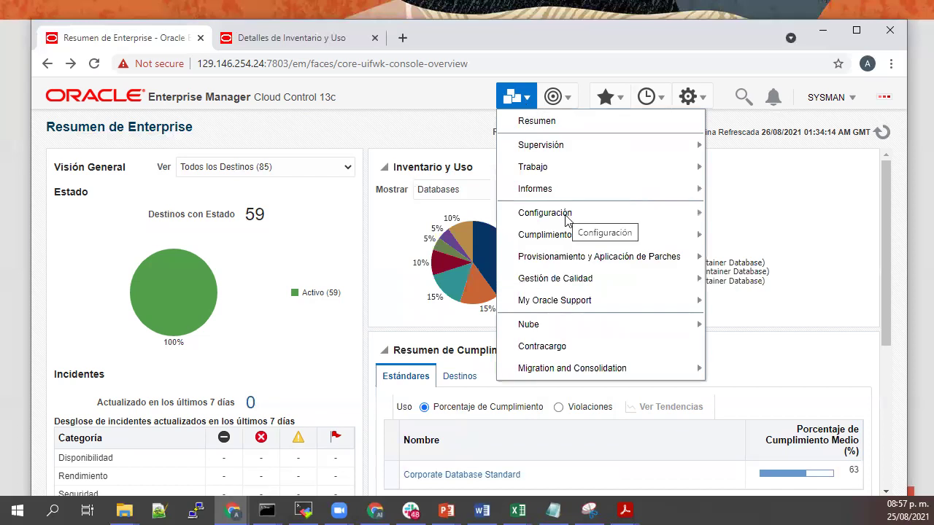
mouse_move(560, 219)
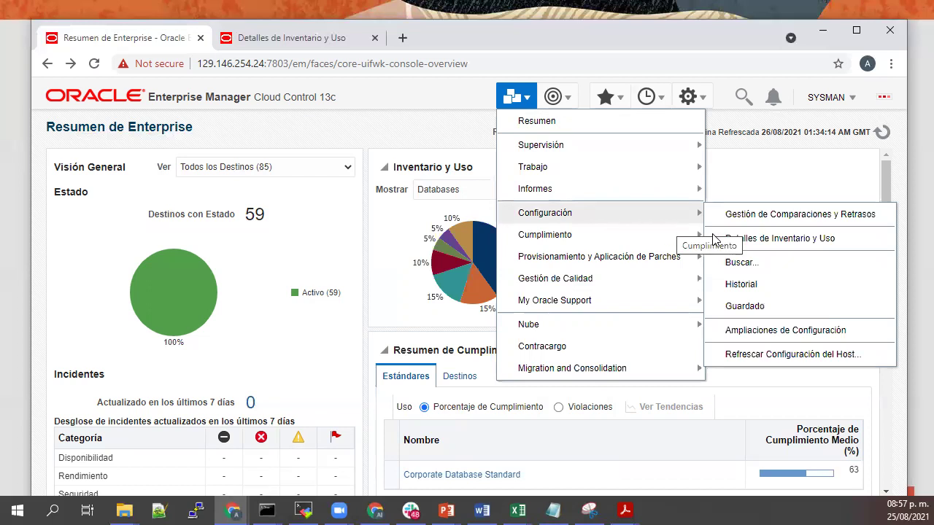
left_click(779, 245)
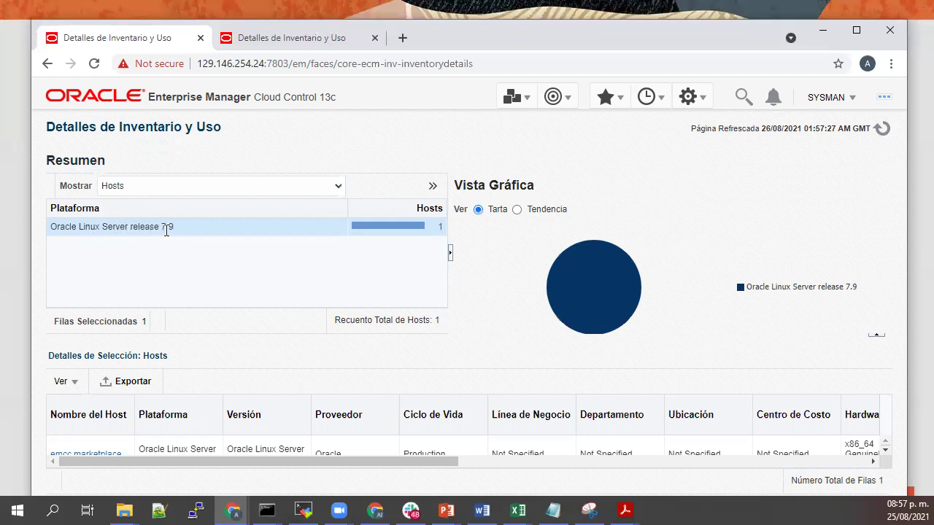
- Show the Bases de Datos inventory summary and display Pluggable Database 18.3.0.0.0 as a Tendencia graph
left_click(338, 187)
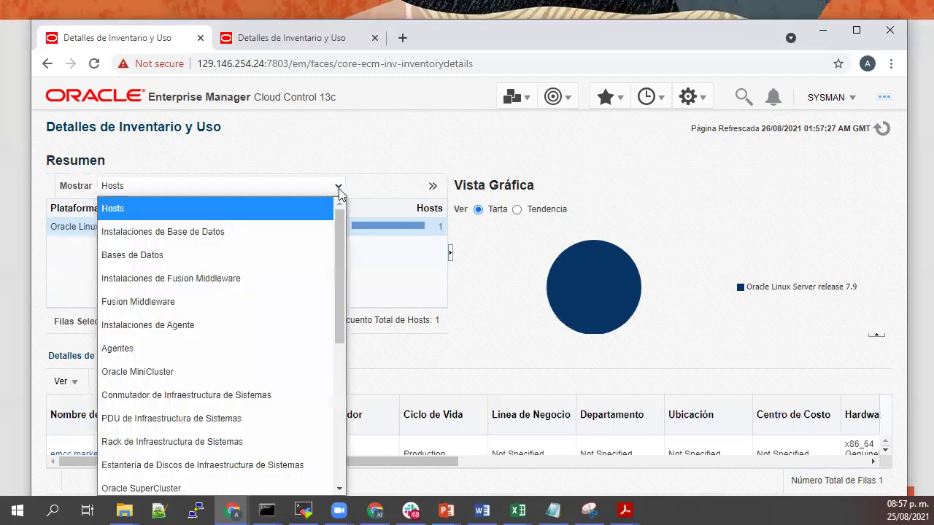
left_click(303, 259)
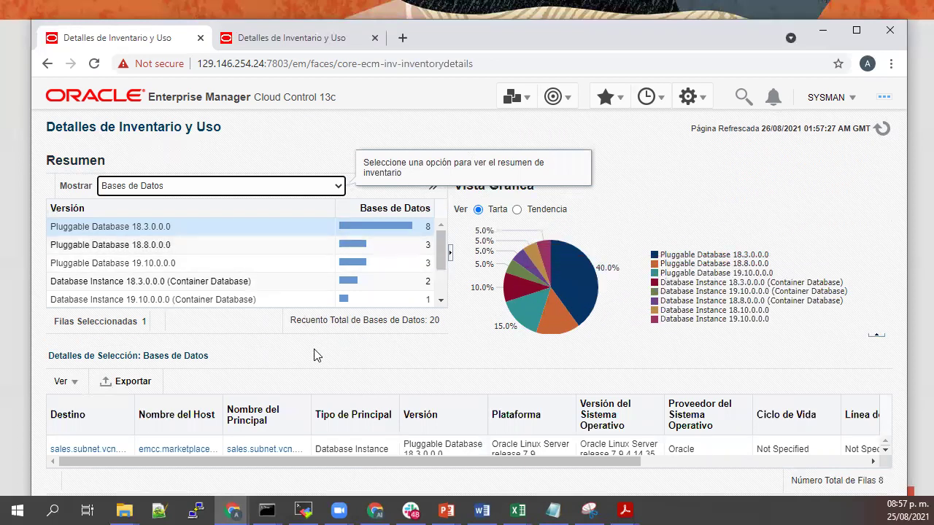
left_click(249, 229)
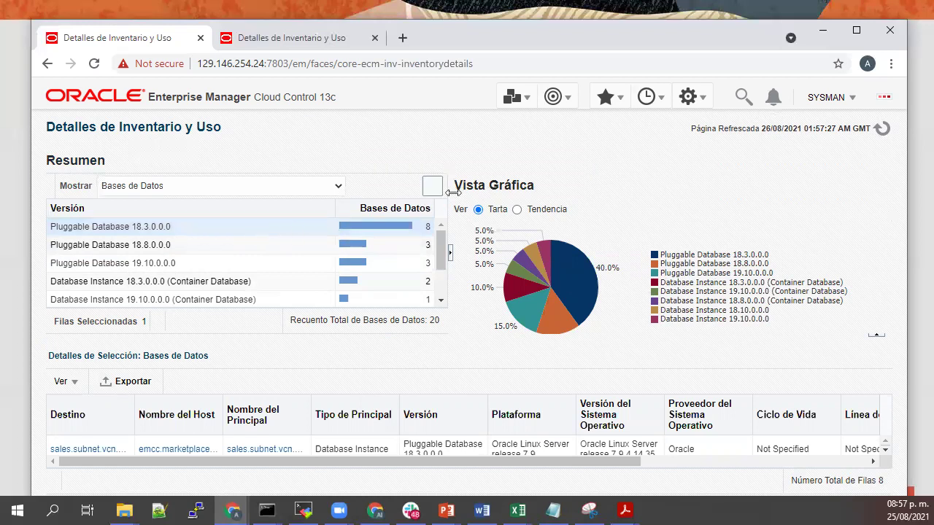
left_click(517, 209)
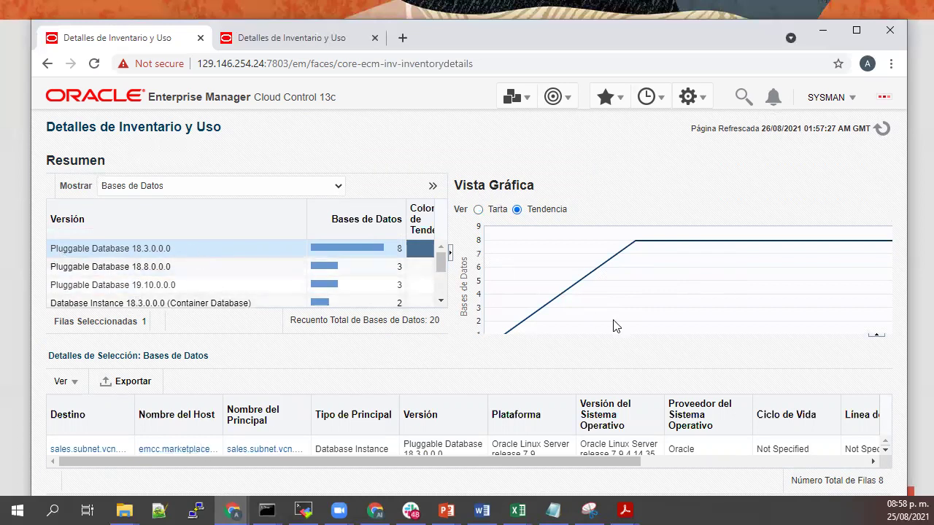
- Expand the Bases de Datos selection details and examine all table columns, from Destino through Centro de Costo
left_click(877, 338)
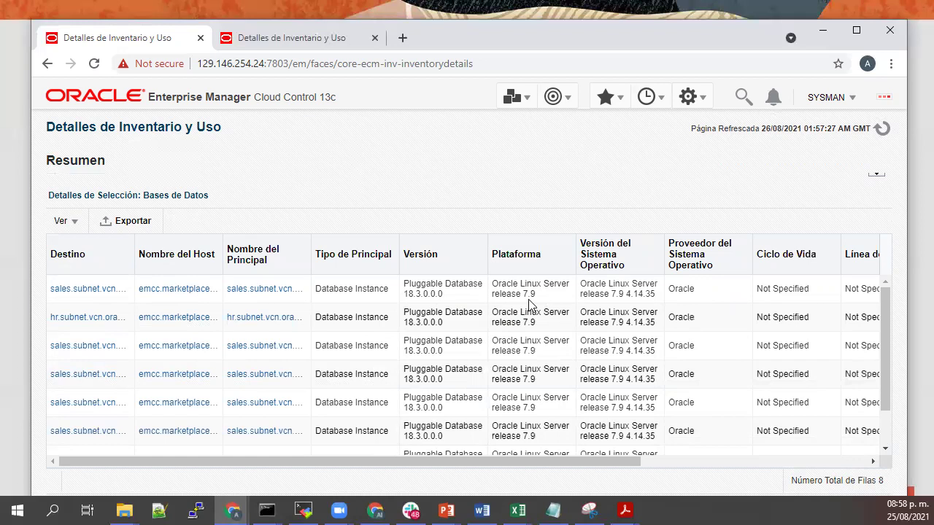
scroll(723, 318, "right", 3)
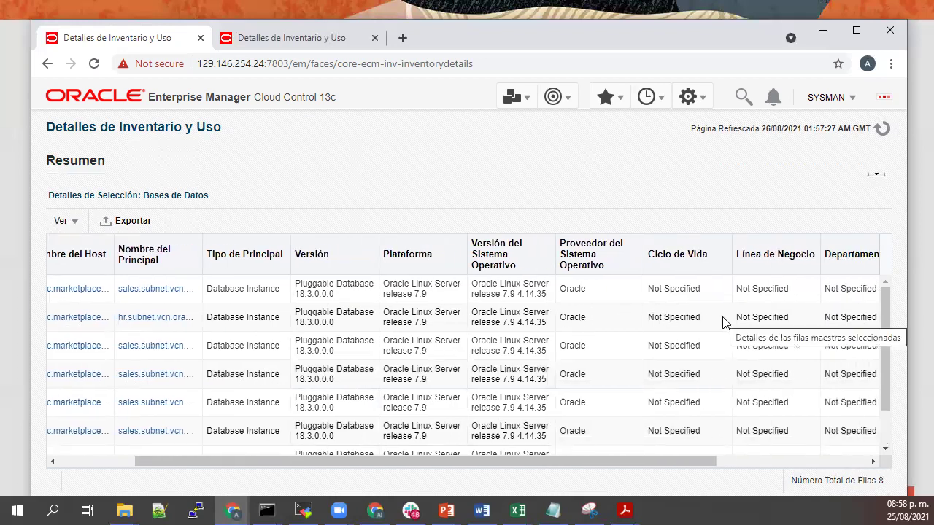
scroll(723, 318, "right", 3)
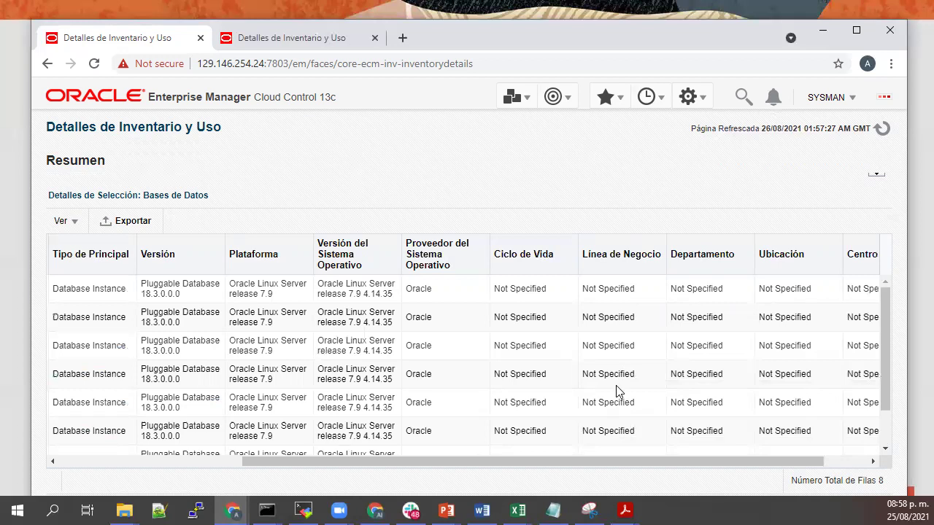
scroll(616, 386, "right", 2)
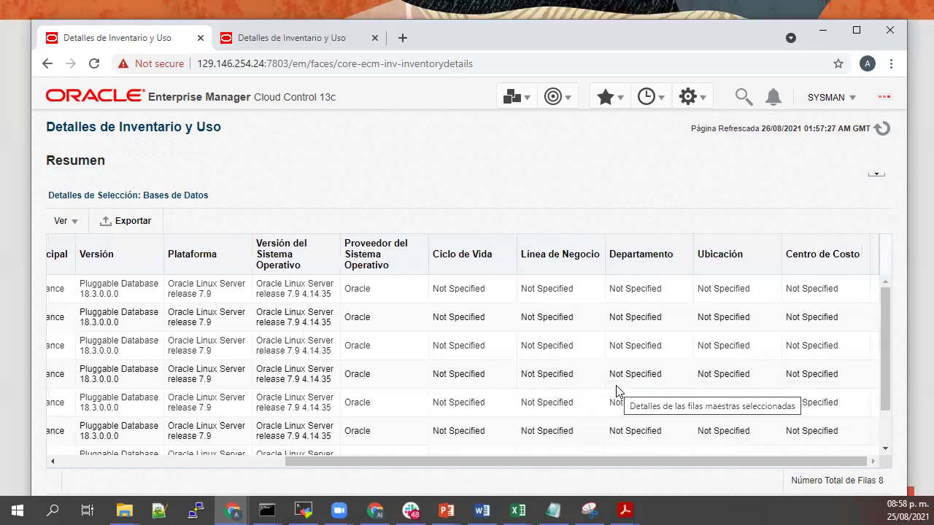
scroll(616, 391, "left", 6)
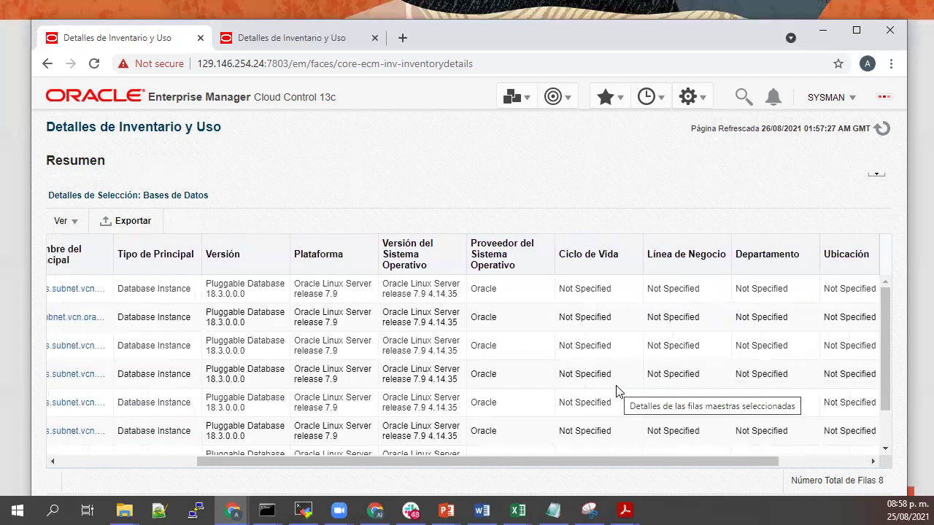
scroll(616, 392, "left", 3)
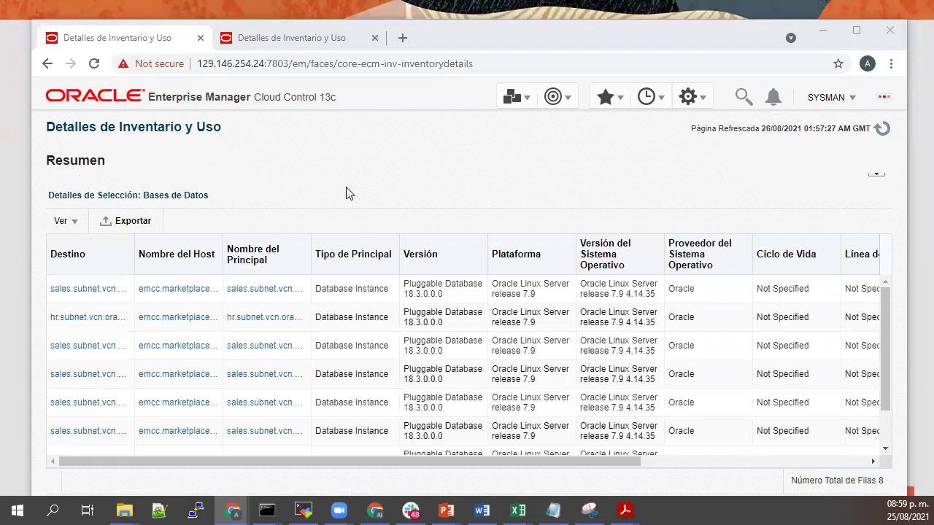
- Start exporting the database details table as EM_ECM_INV_USAGE_DETAIL.xls and cancel the save
left_click(133, 224)
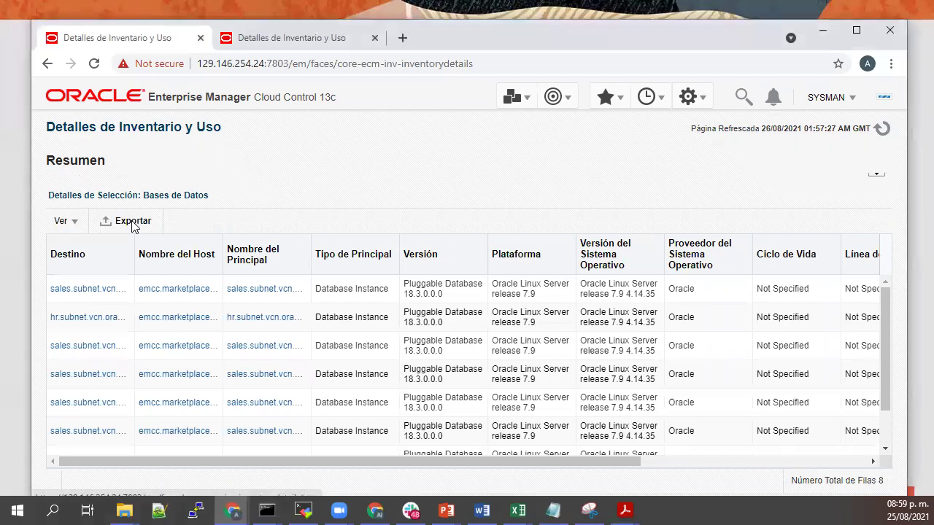
left_click(133, 224)
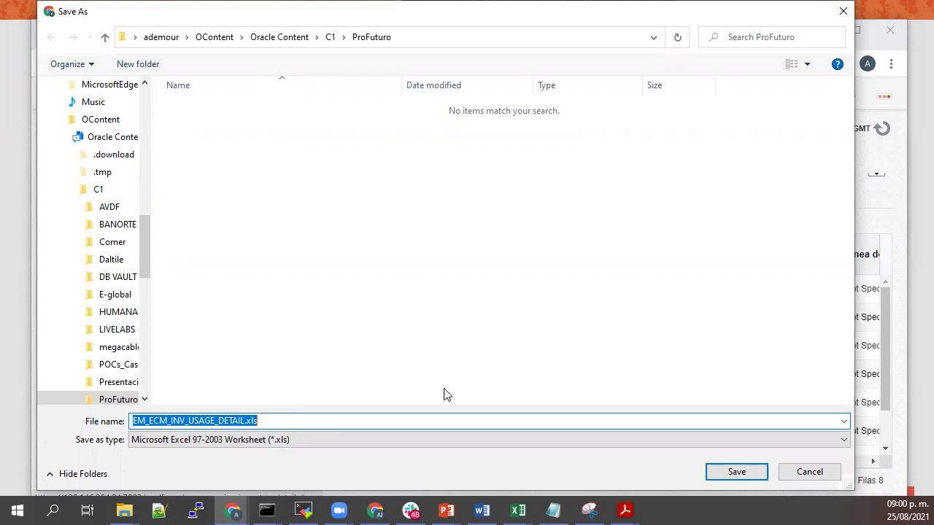
left_click(802, 474)
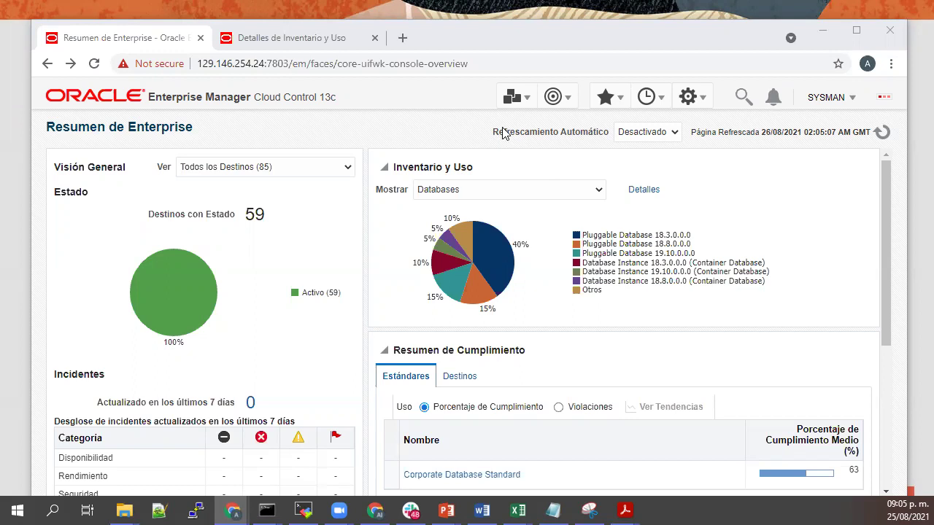
- Open Gestión de Comparaciones y Retrasos and start creating a one-time comparison (Comparación Única)
left_click(525, 96)
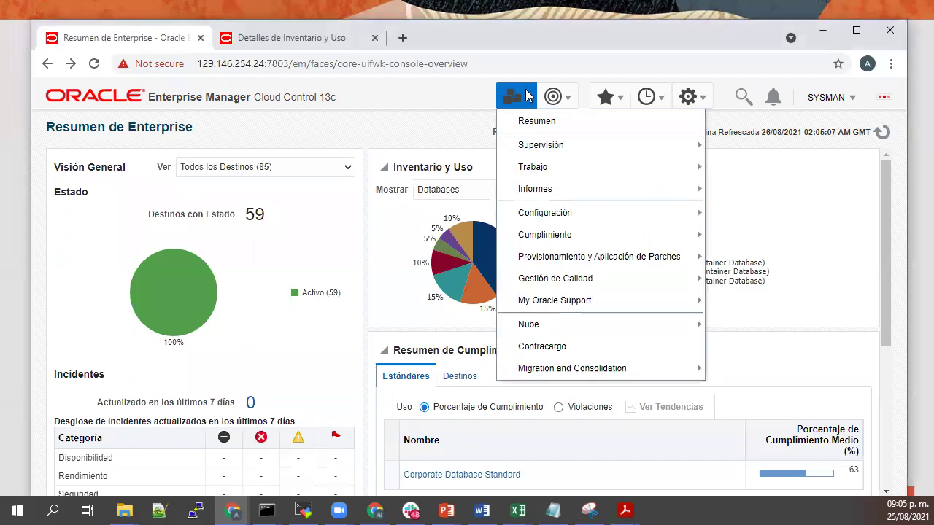
mouse_move(573, 213)
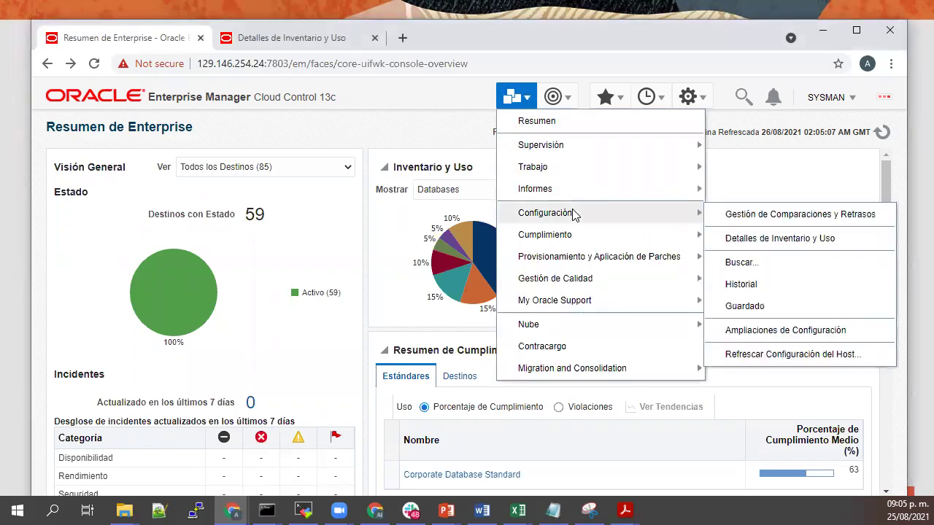
left_click(783, 216)
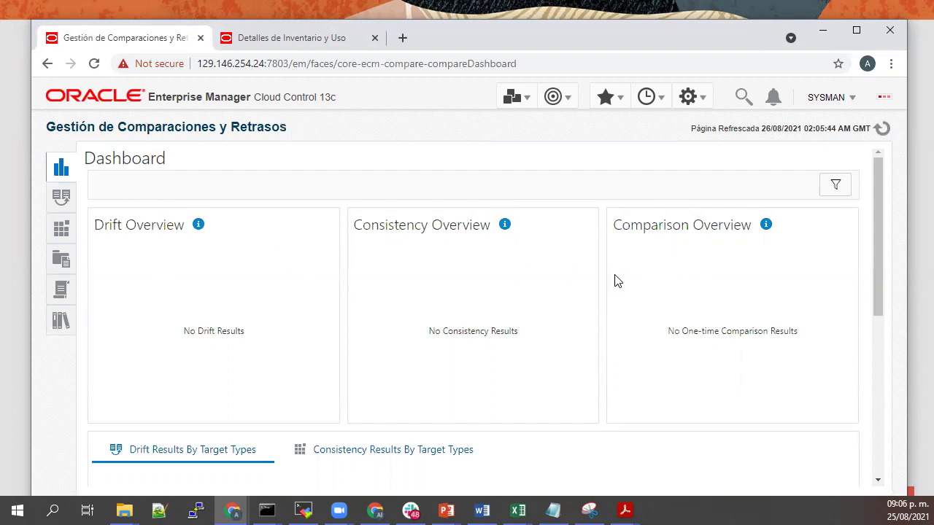
left_click(61, 264)
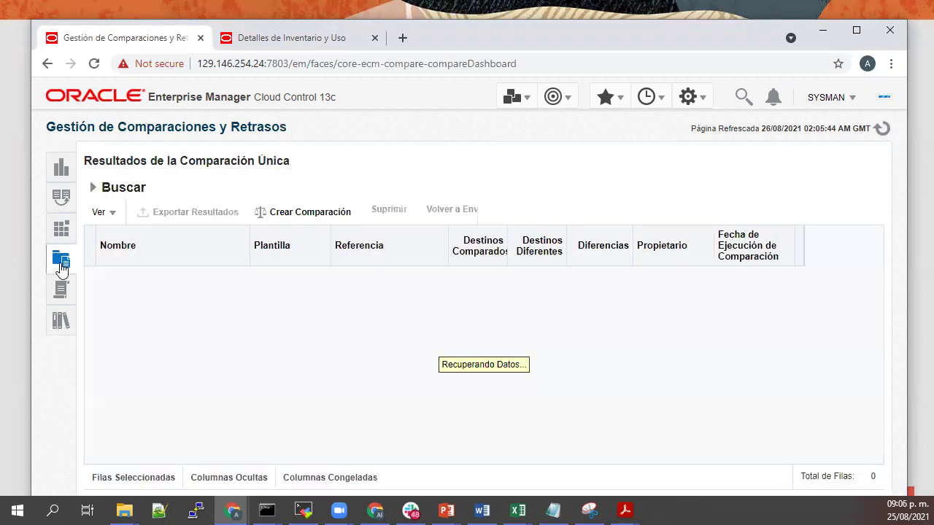
left_click(316, 221)
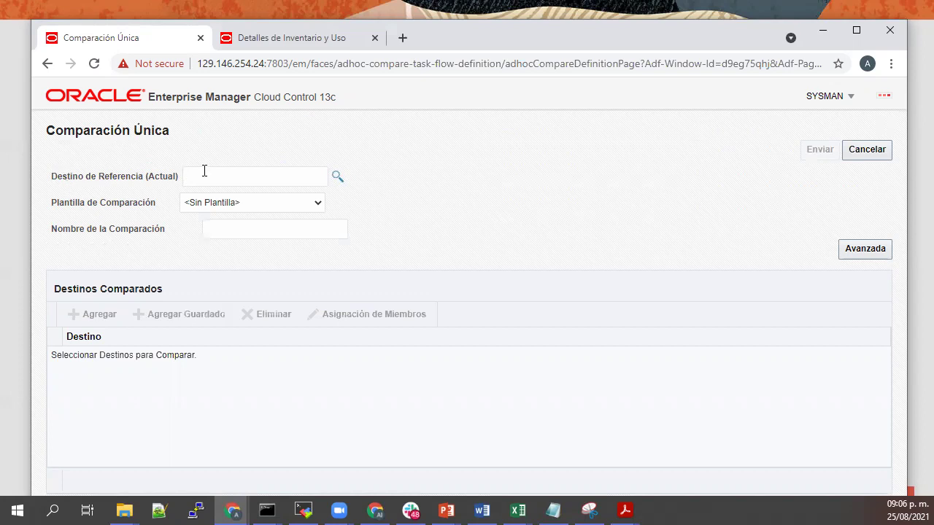
- Open the reference target selection and filter its target type to only Instancia de Base de Datos
left_click(337, 177)
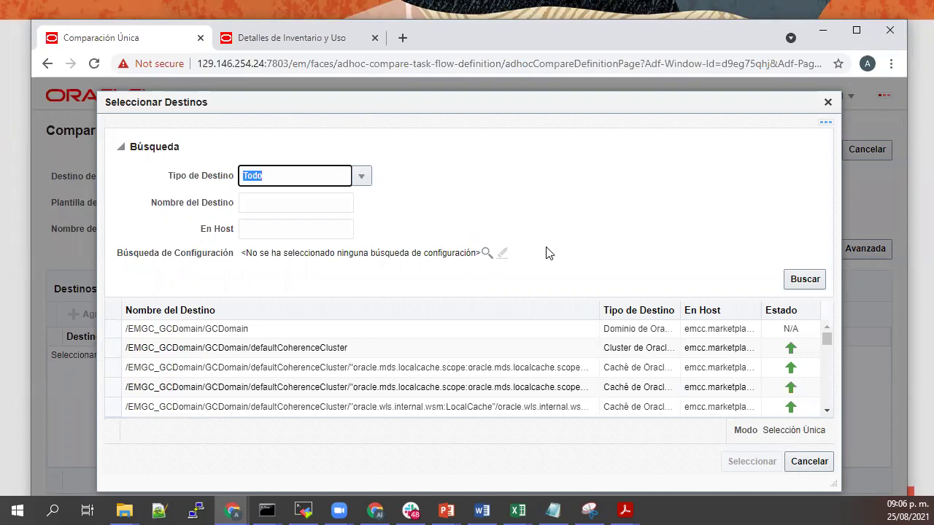
left_click(824, 338)
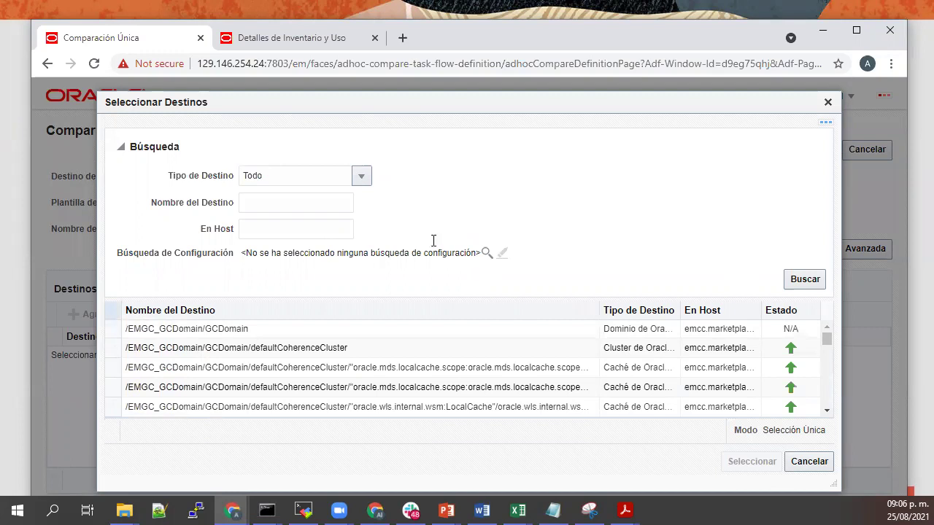
left_click(361, 179)
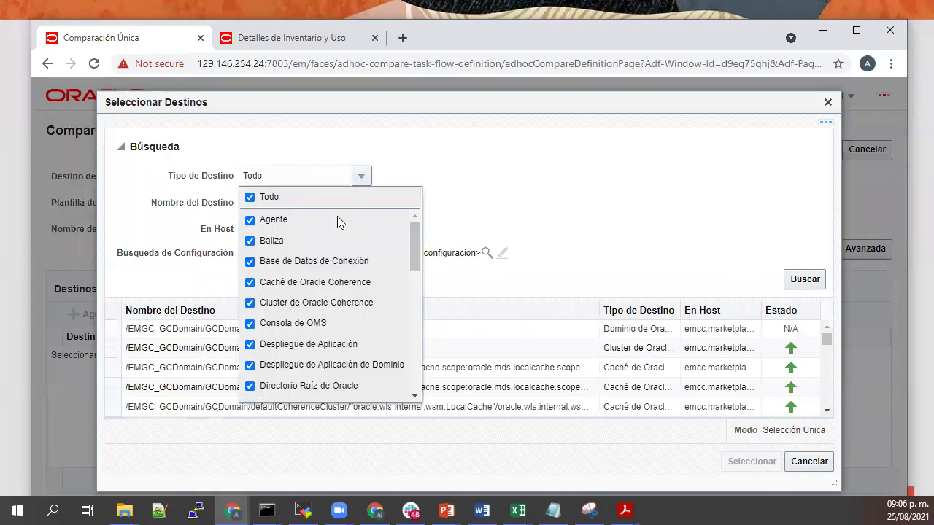
left_click(250, 197)
scroll(298, 322, "down", 3)
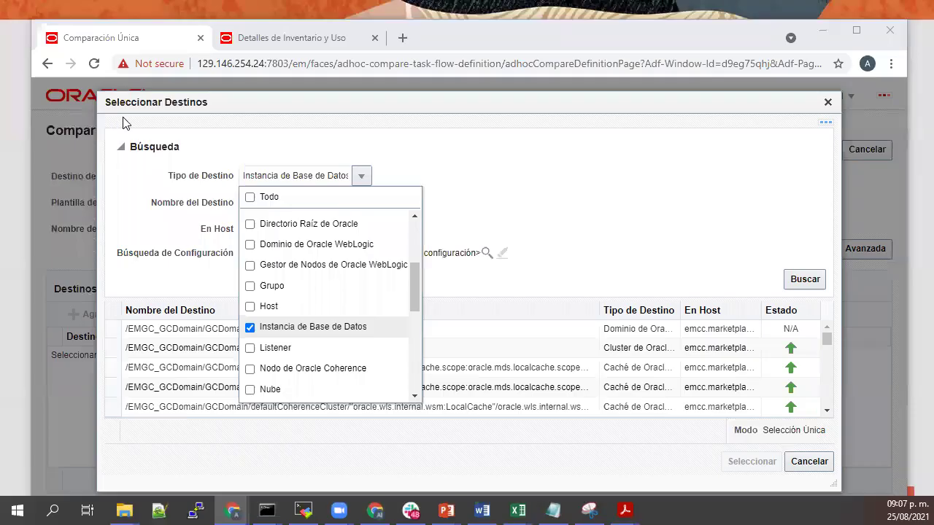
left_click(458, 231)
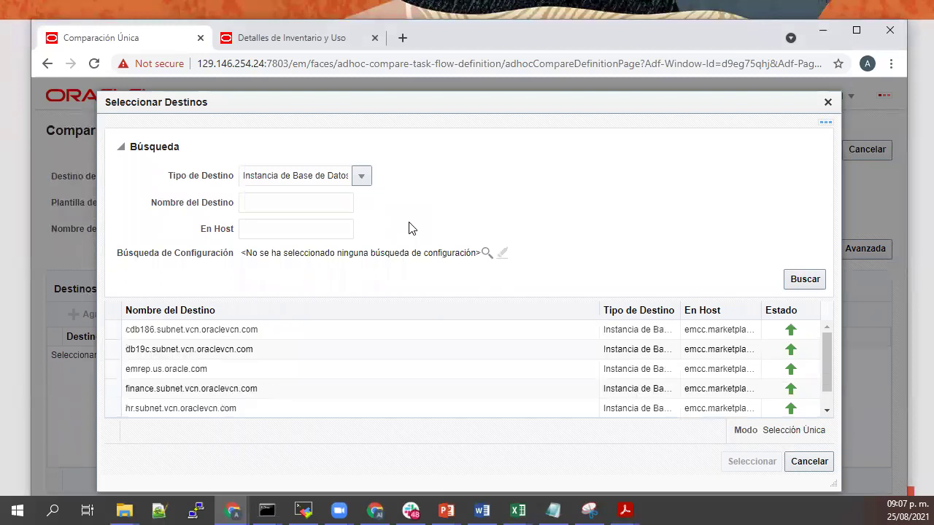
scroll(345, 360, "down", 1)
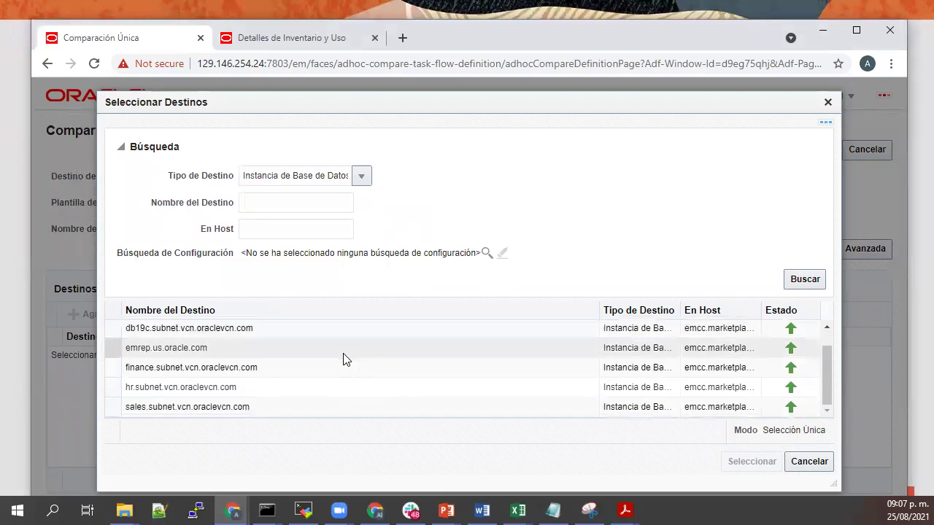
- Choose emrep.us.oracle.com as the reference target for the one-time comparison
scroll(345, 360, "up", 1)
scroll(345, 359, "down", 1)
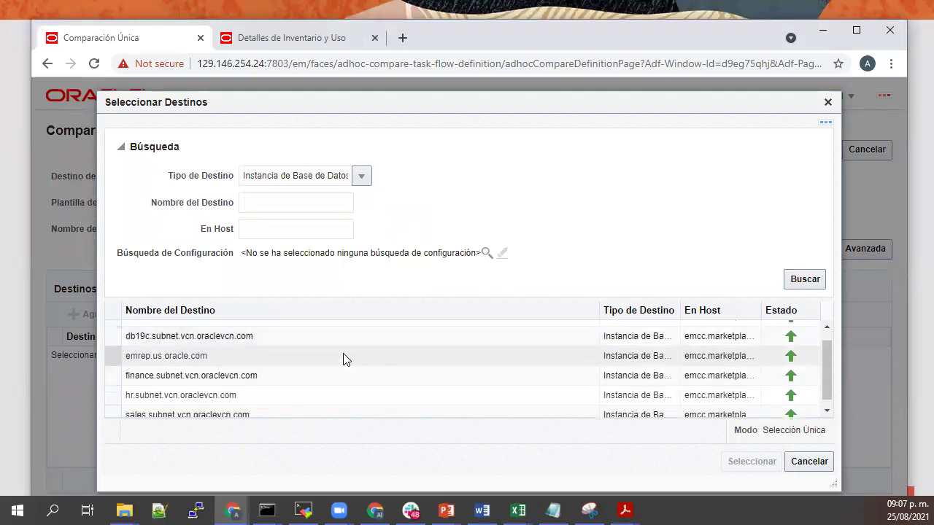
scroll(345, 359, "up", 1)
left_click(343, 358)
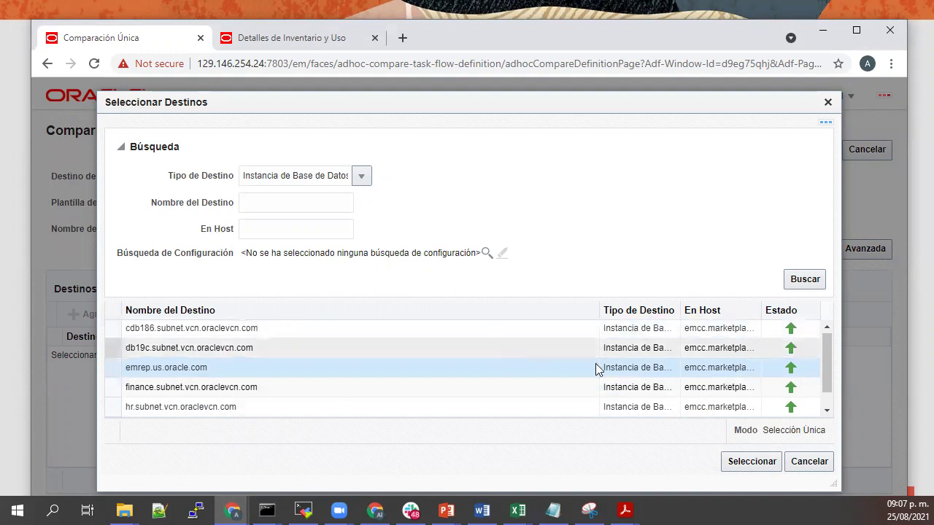
left_click(762, 463)
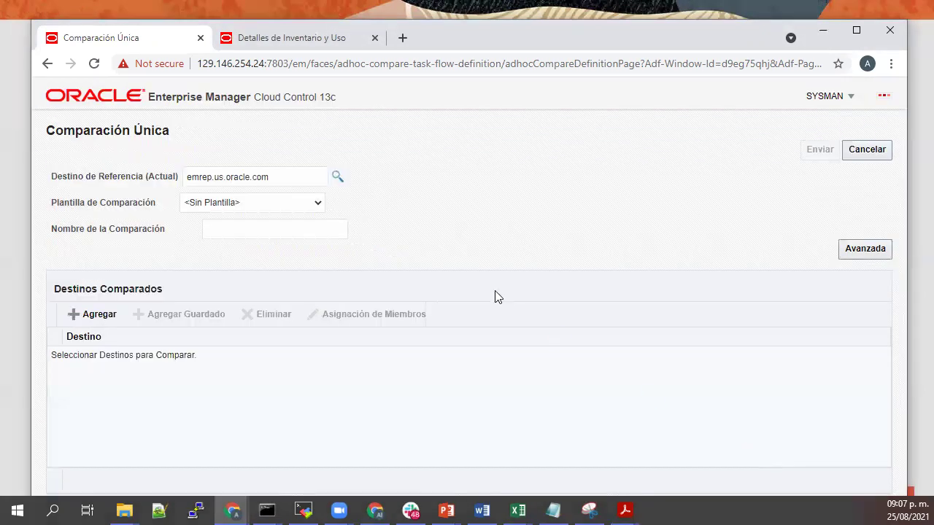
- Set the comparison template to Database Instance Template and name the comparison comparacion_001
left_click(318, 207)
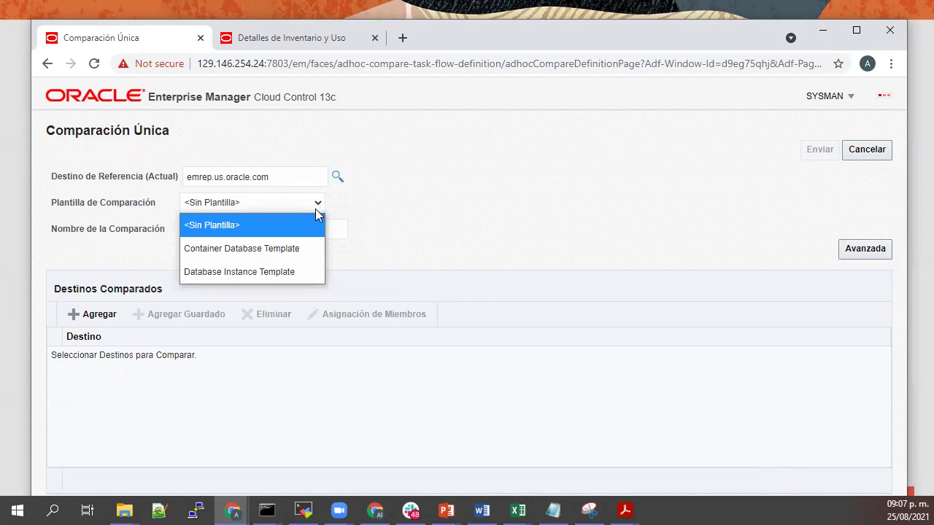
left_click(292, 271)
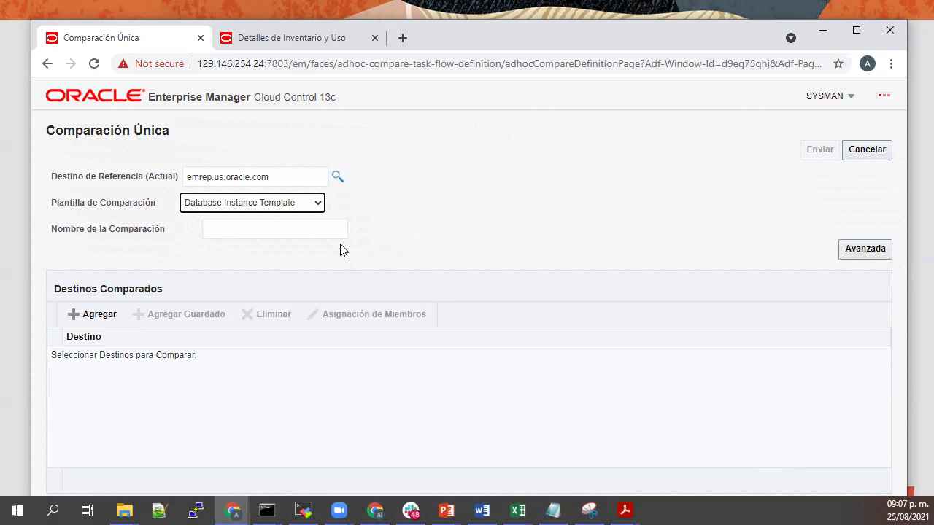
left_click(286, 235)
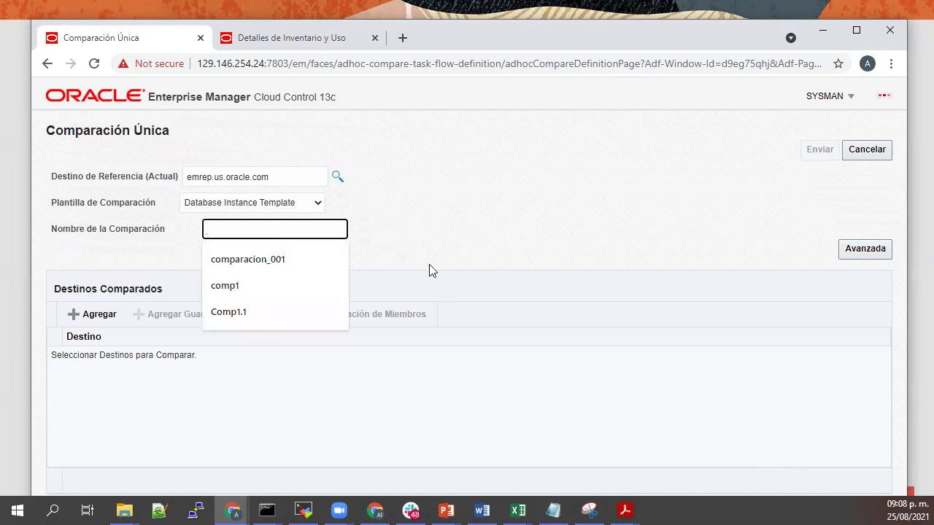
type("Comps")
key("BackSpace")
type("aracion_001")
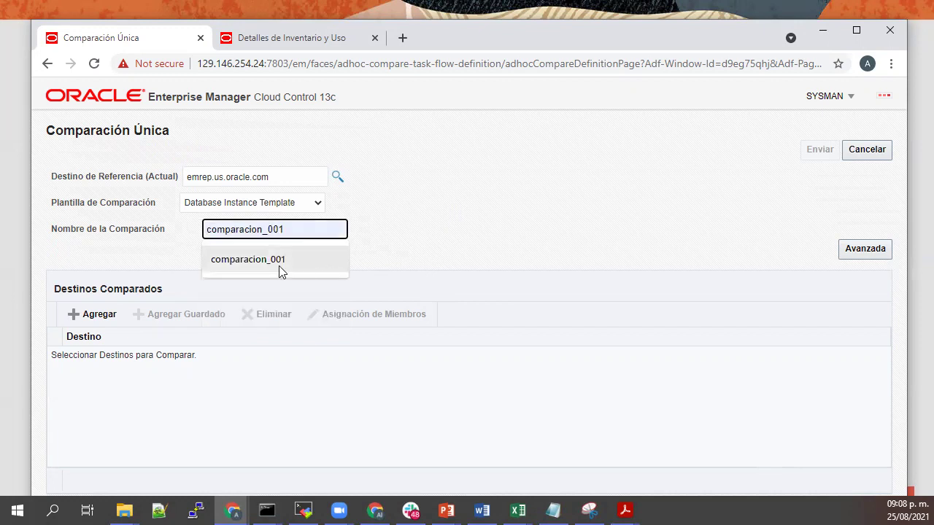
left_click(281, 270)
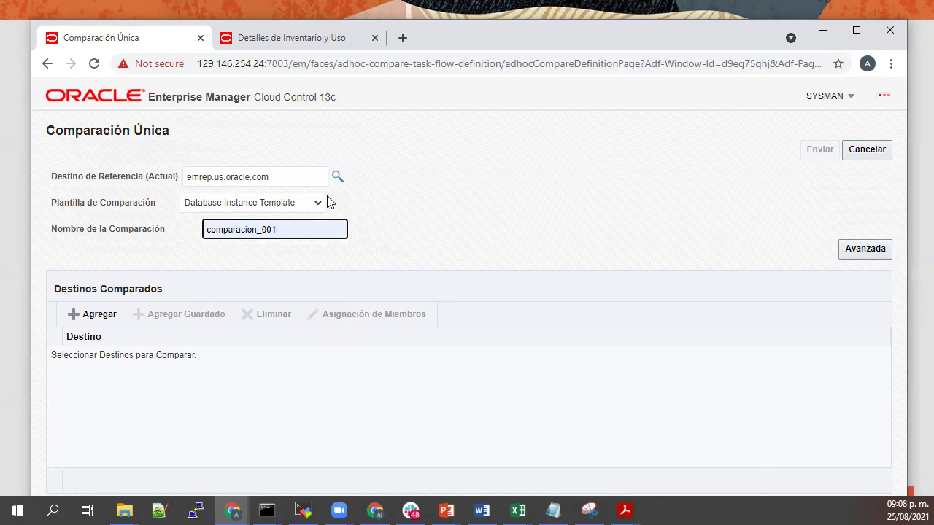
- Add finance.subnet.vcn.oraclevcn.com as the compared target and submit the comparison
left_click(100, 318)
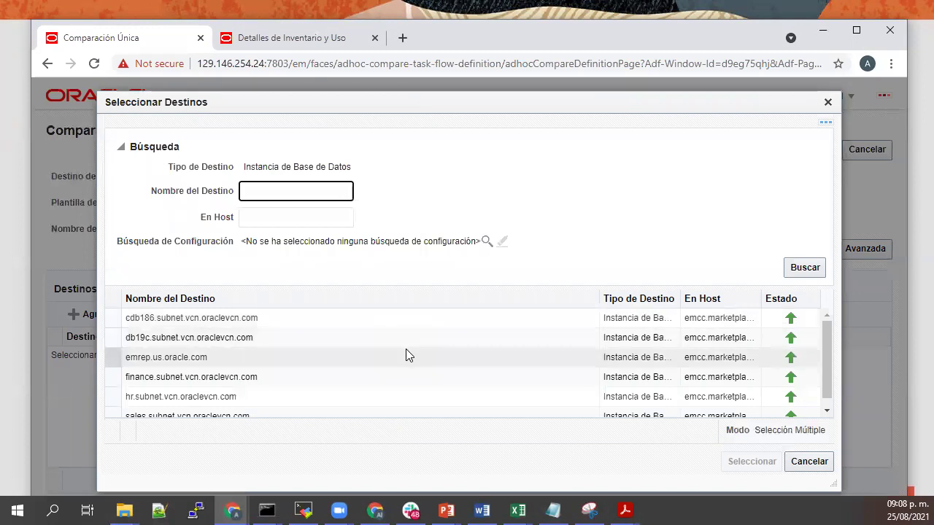
scroll(406, 354, "down", 1)
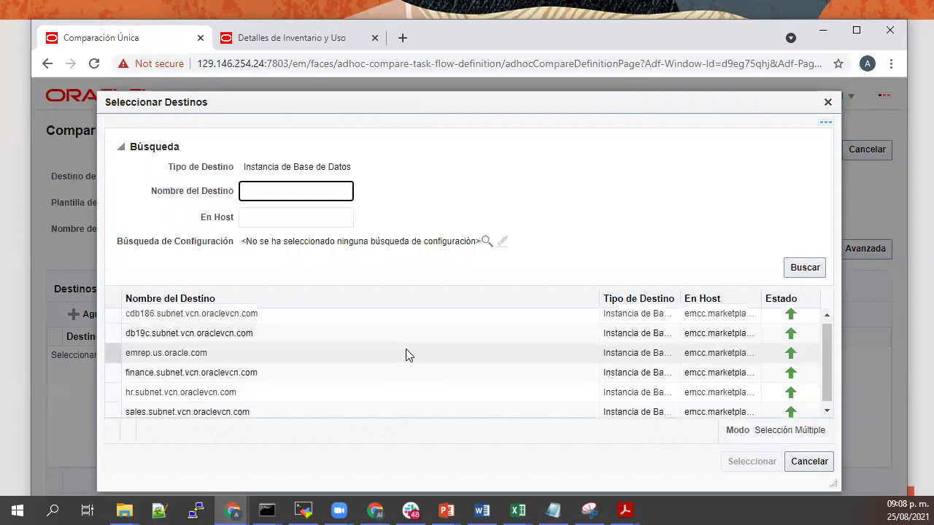
left_click(347, 372)
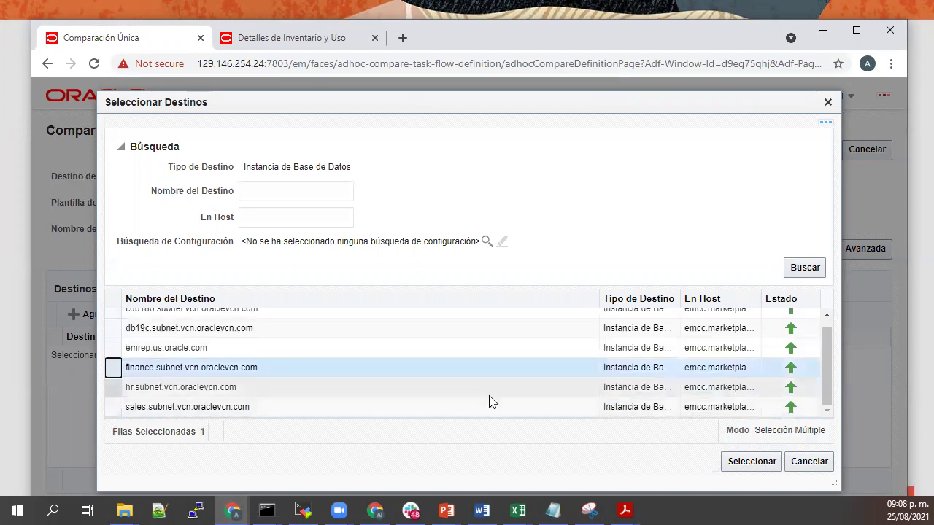
left_click(741, 460)
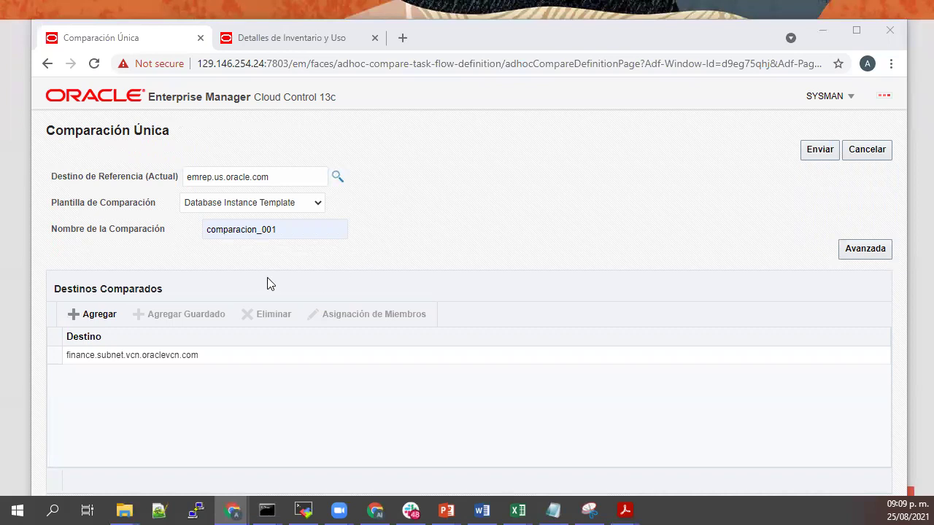
left_click(810, 152)
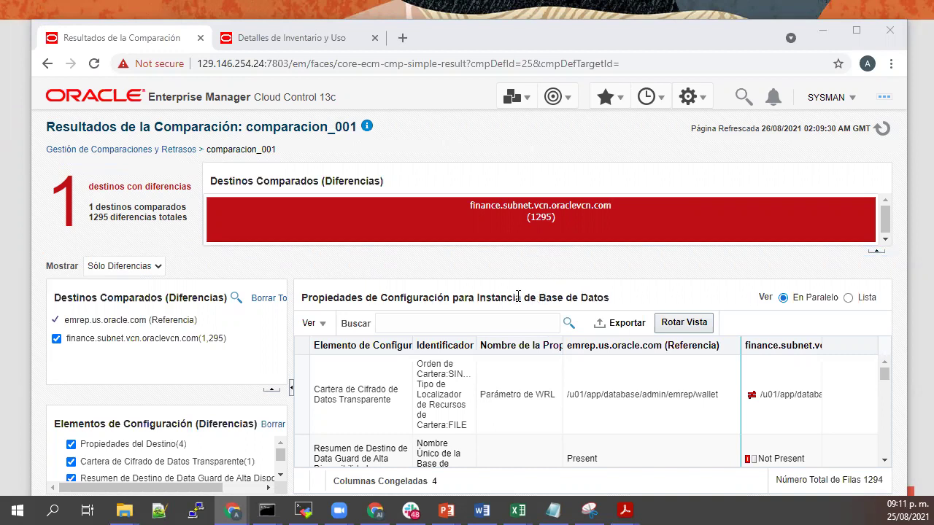
- Look through the configuration elements with differences and exclude Información de Instancia from the results
mouse_move(501, 236)
left_click(282, 444)
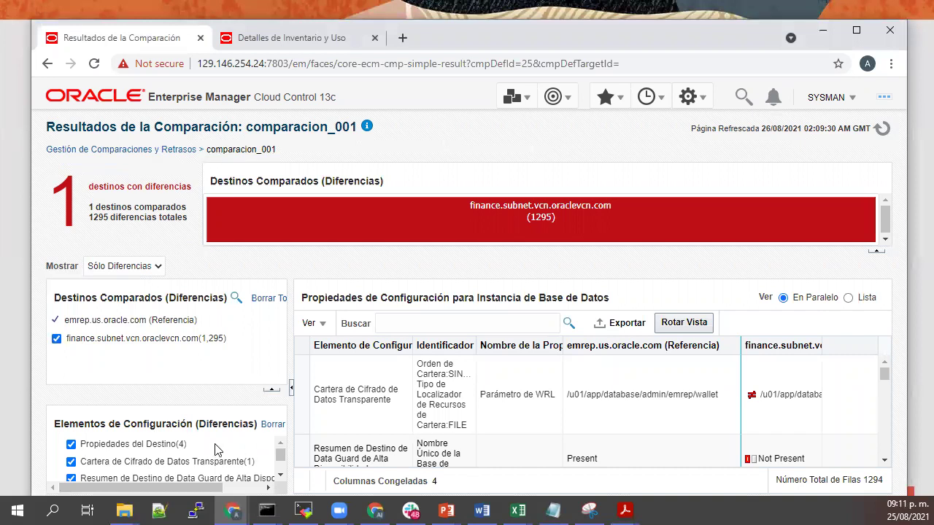
left_click(280, 477)
left_click(280, 442)
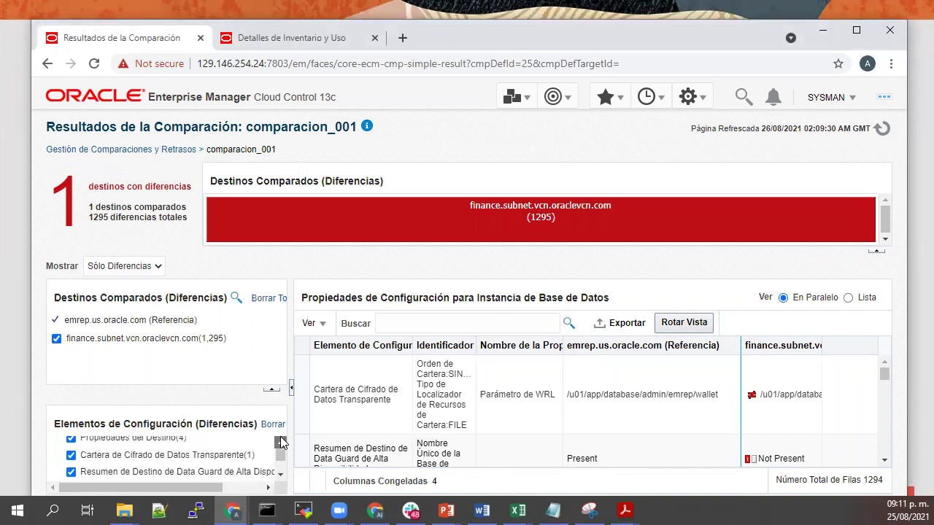
left_click(281, 443)
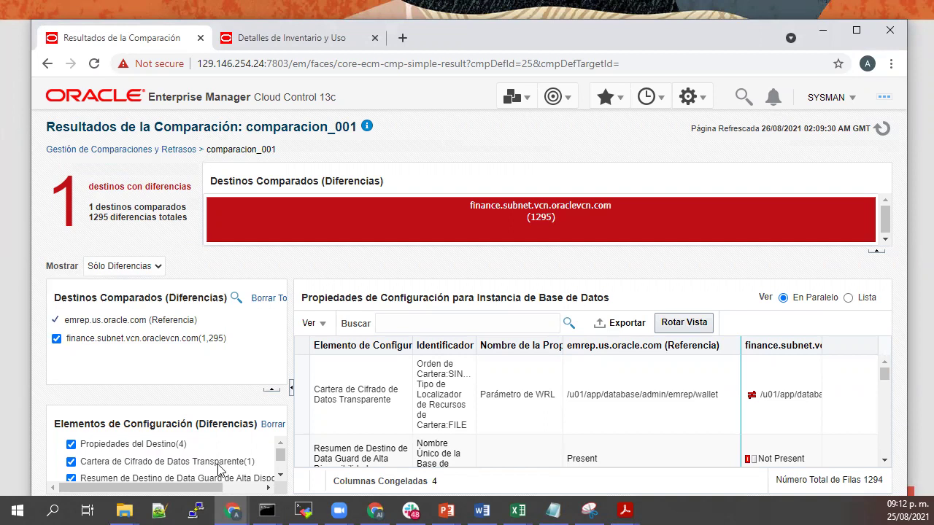
left_click(280, 478)
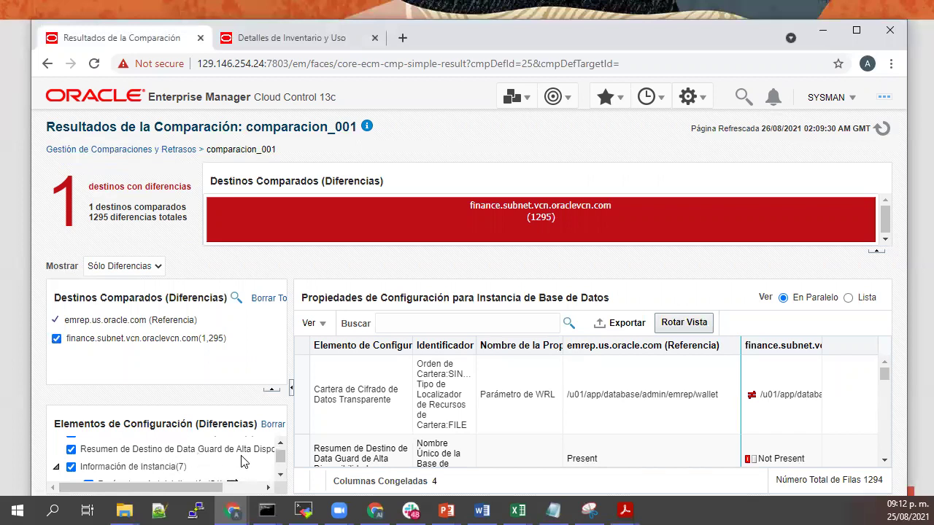
left_click(280, 478)
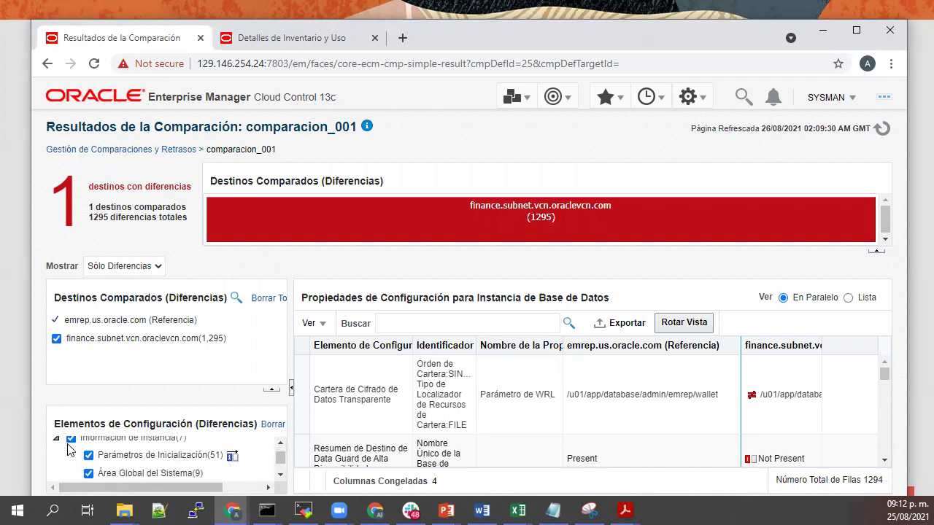
left_click(71, 440)
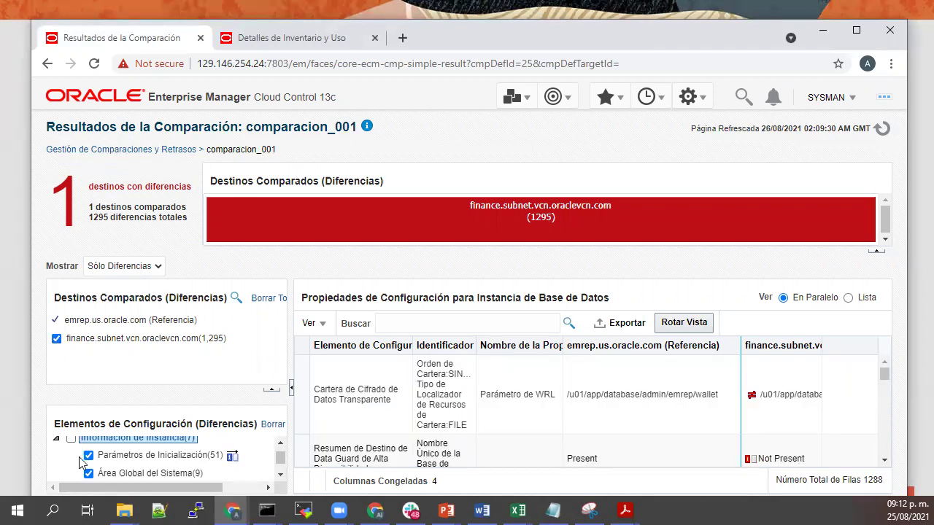
- Exclude the Parámetros de Inicialización and Tablespaces configuration elements from the comparison results
left_click(88, 456)
left_click(88, 457)
left_click(281, 476)
left_click(281, 475)
left_click(72, 463)
left_click(72, 462)
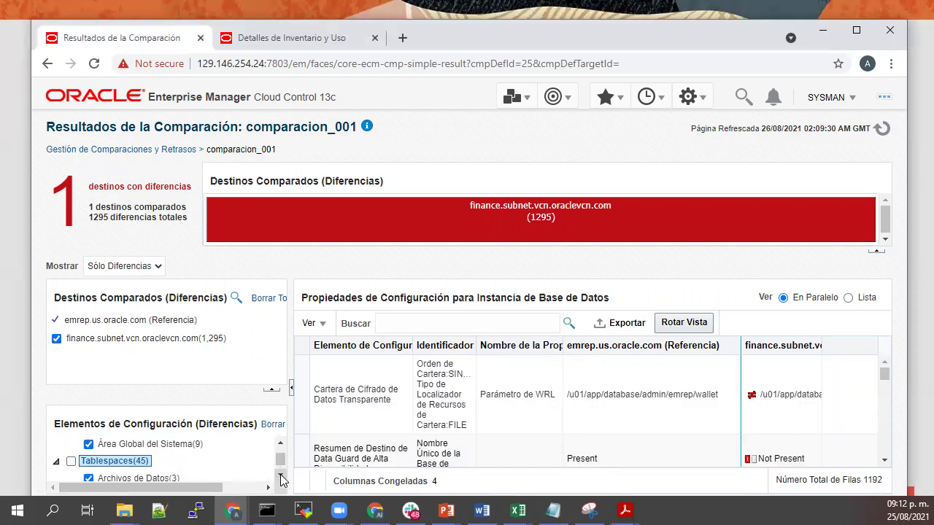
- Exclude the Usuarios, Opciones de Base de Datos and Uso de Funciones configuration elements from the comparison results
left_click(281, 476)
left_click(281, 476)
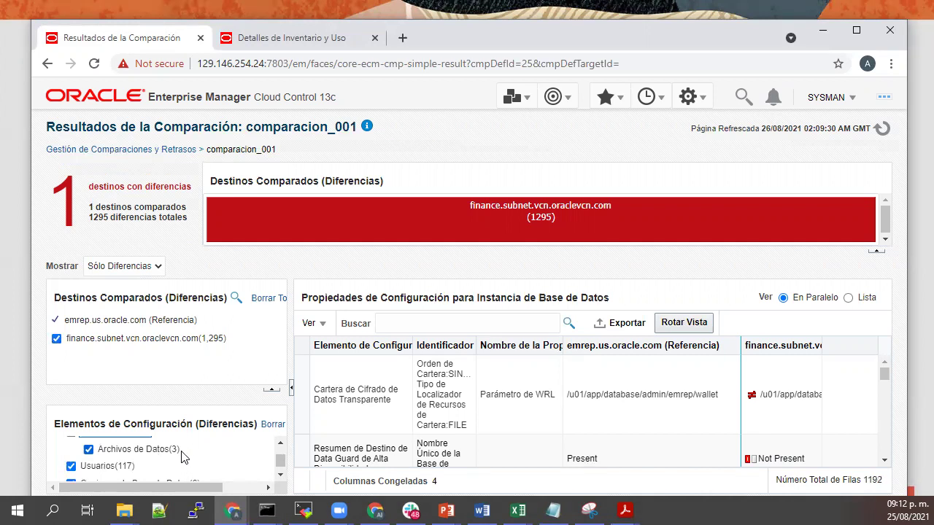
left_click(280, 475)
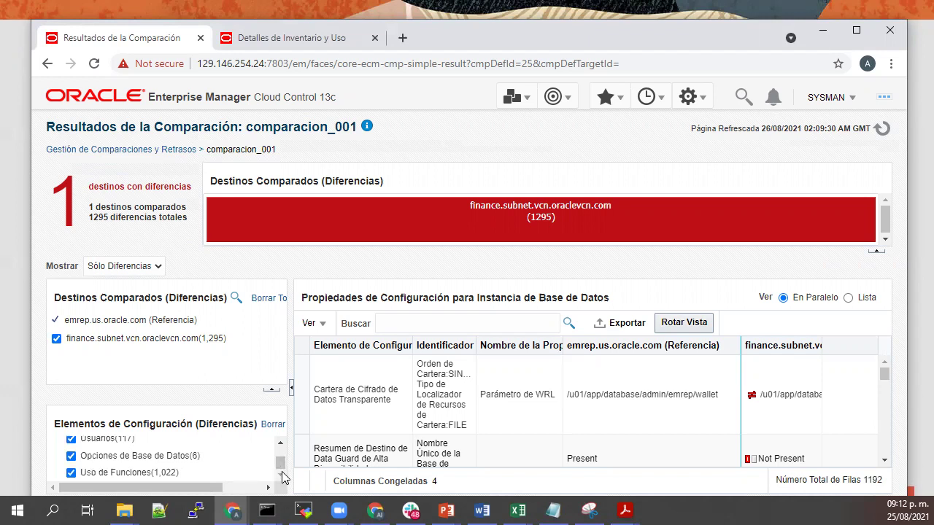
left_click(70, 440)
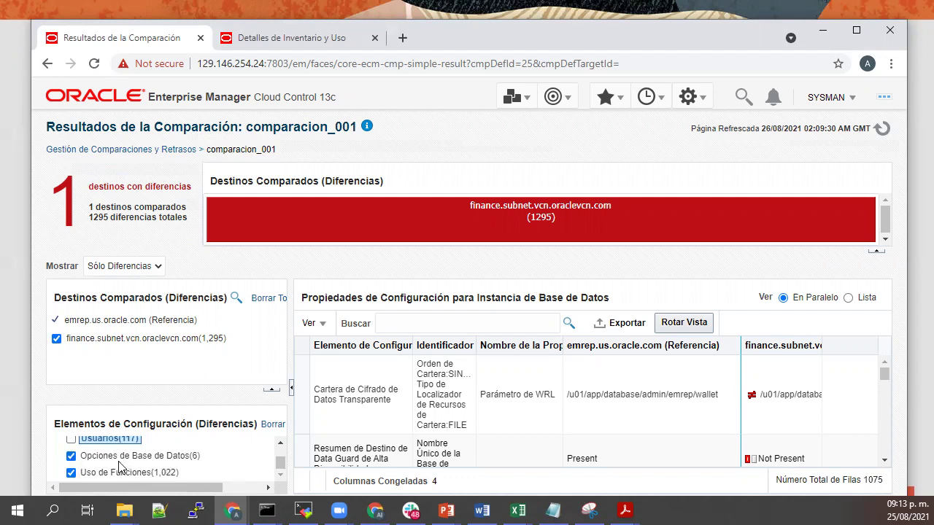
left_click(70, 456)
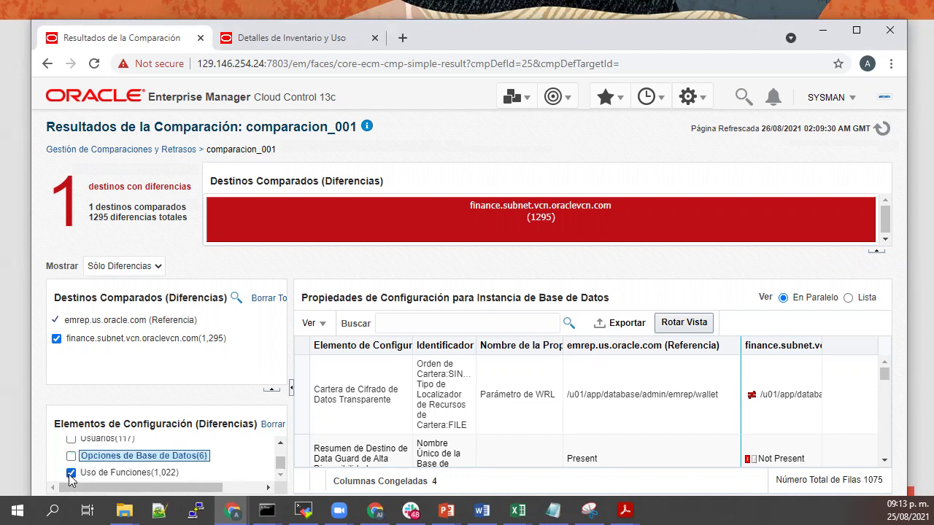
left_click(71, 473)
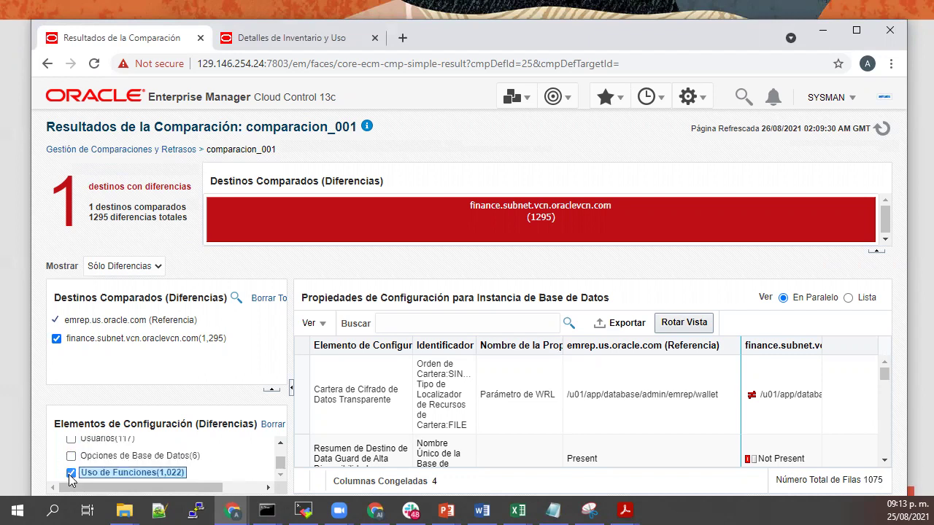
- Exclude the Archivos de Datos element under Tablespaces from the comparison results
left_click(281, 442)
left_click(280, 444)
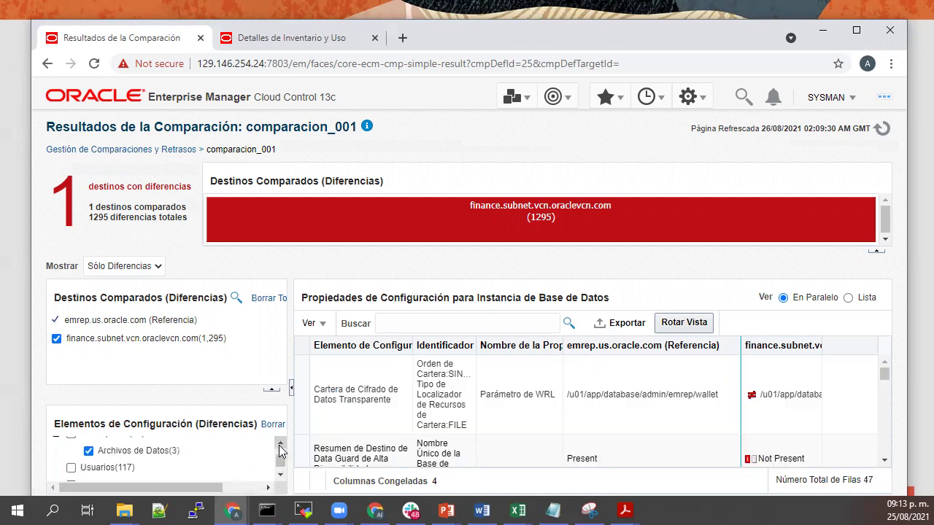
left_click(280, 443)
left_click(280, 444)
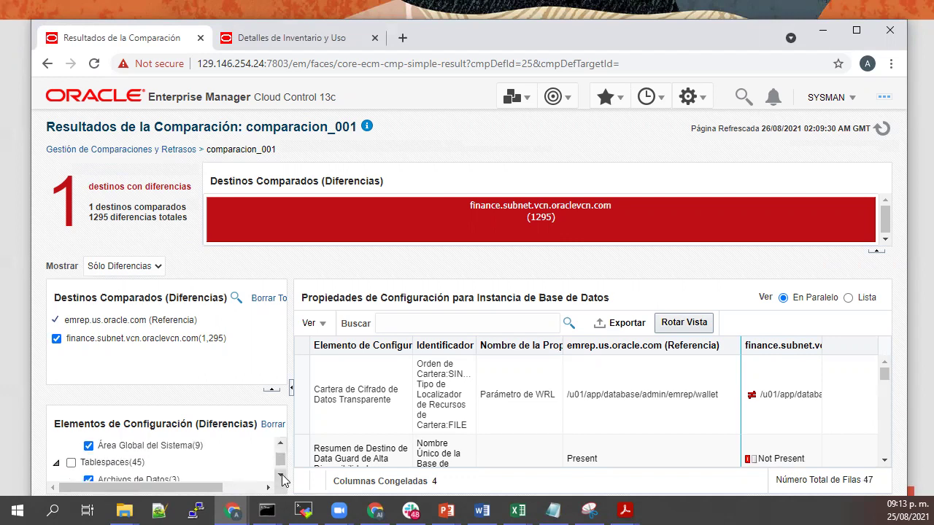
double_click(281, 476)
left_click(88, 450)
left_click(88, 452)
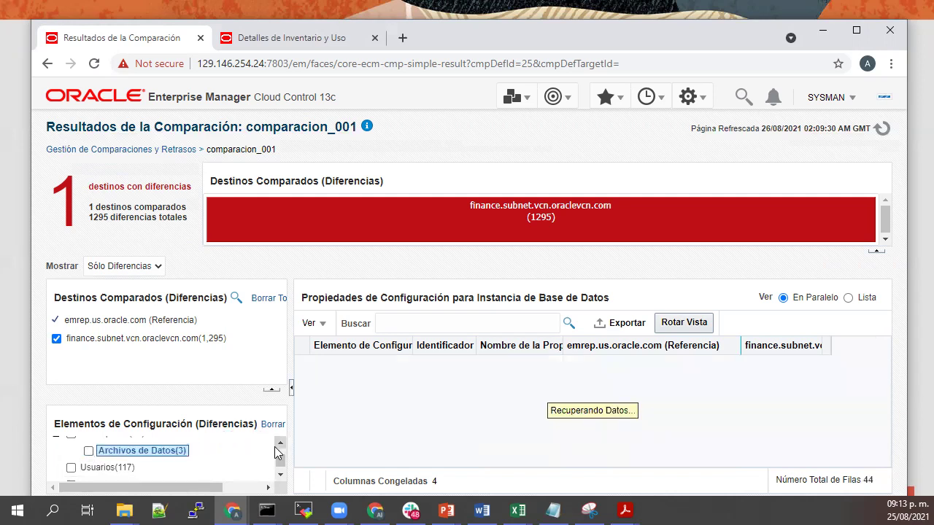
- Under Información de Instancia, exclude Área Global del Sistema and include Parámetros de Inicialización in the comparison results
left_click(281, 447)
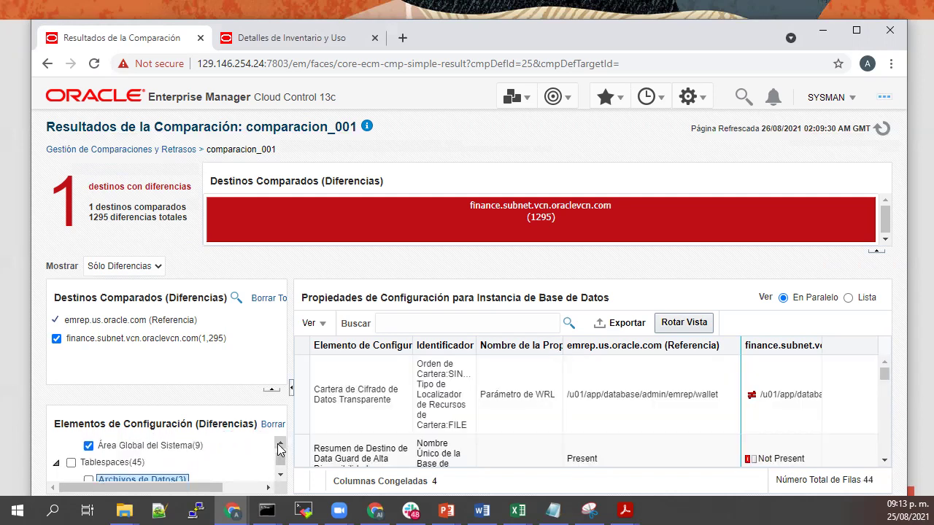
left_click(281, 447)
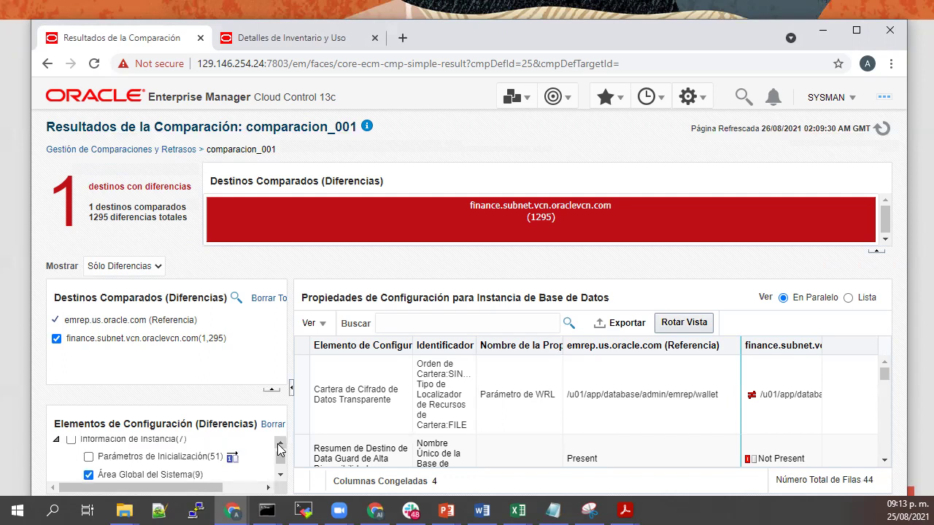
left_click(94, 475)
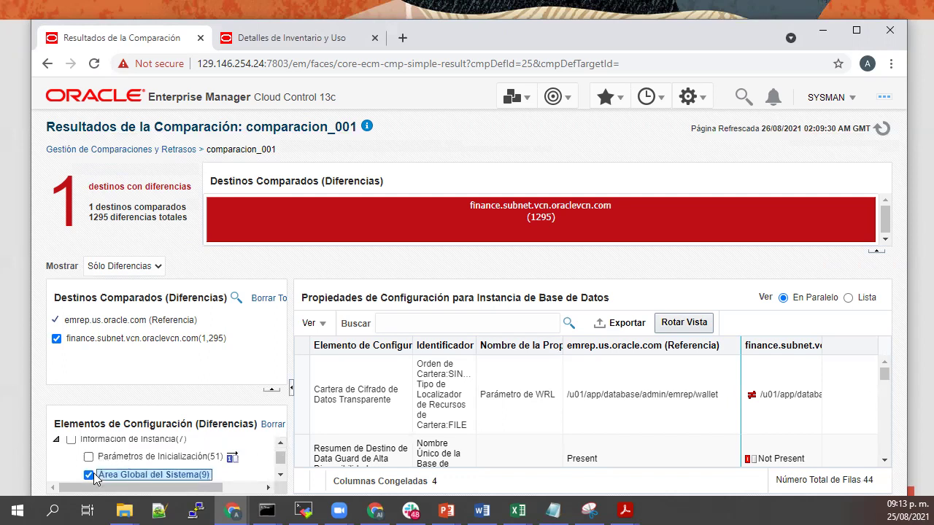
left_click(89, 476)
left_click(88, 458)
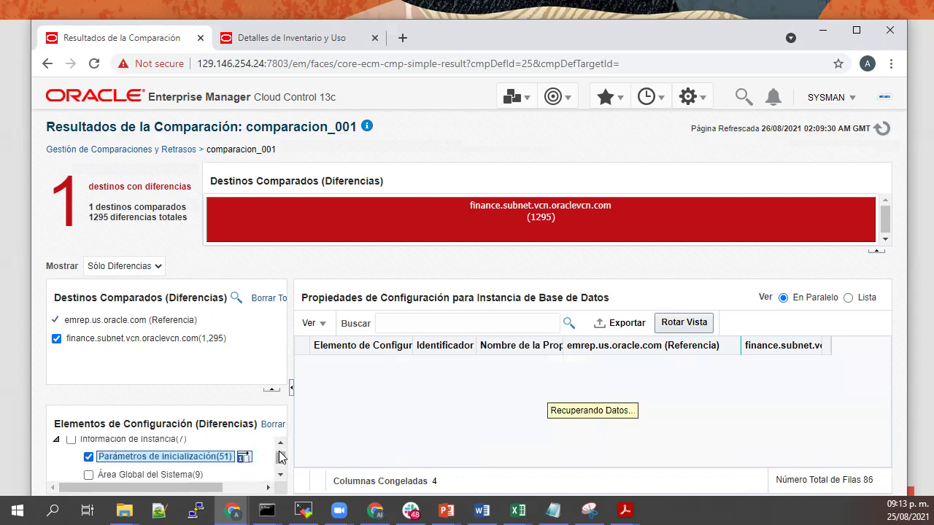
- Exclude Resumen de Destino de Data Guard de Alta Disponibilidad, Cartera de Cifrado de Datos Transparente and Propiedades del Destino from the comparison results
scroll(281, 457, "up", 3)
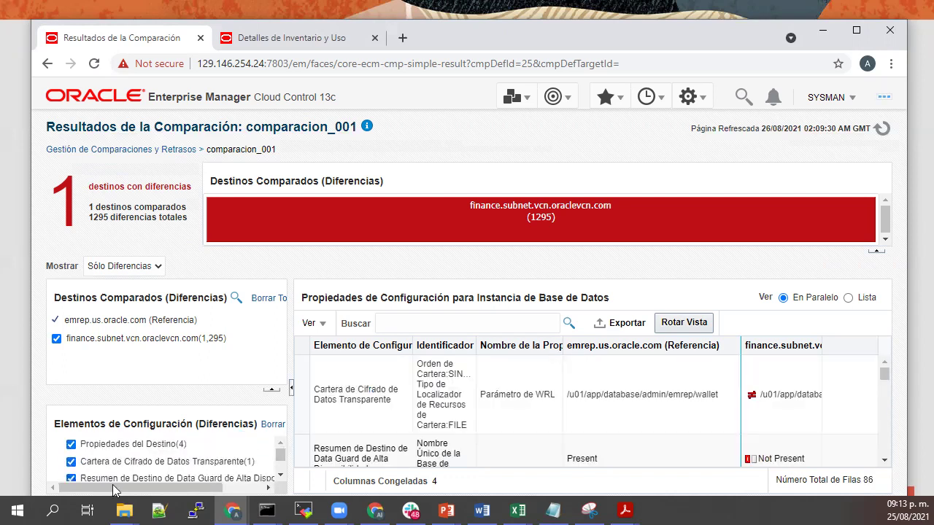
left_click(70, 478)
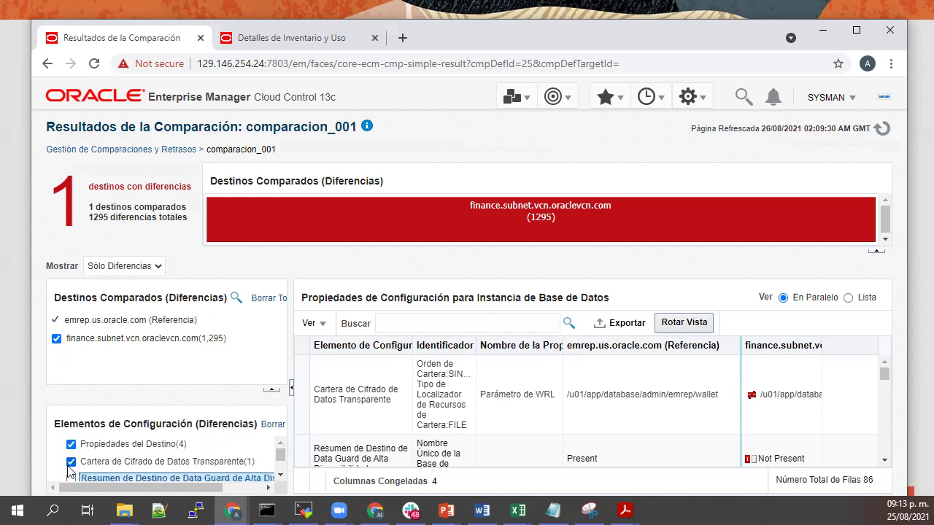
left_click(70, 462)
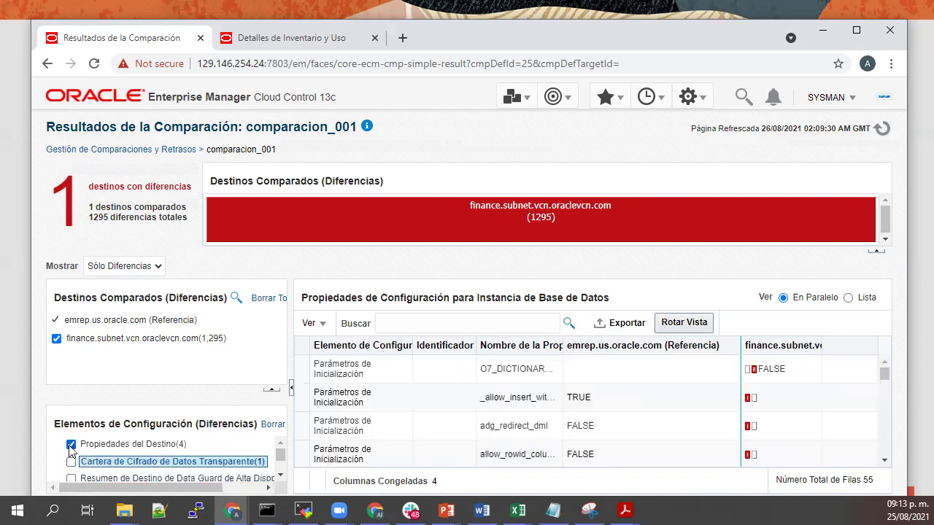
left_click(71, 445)
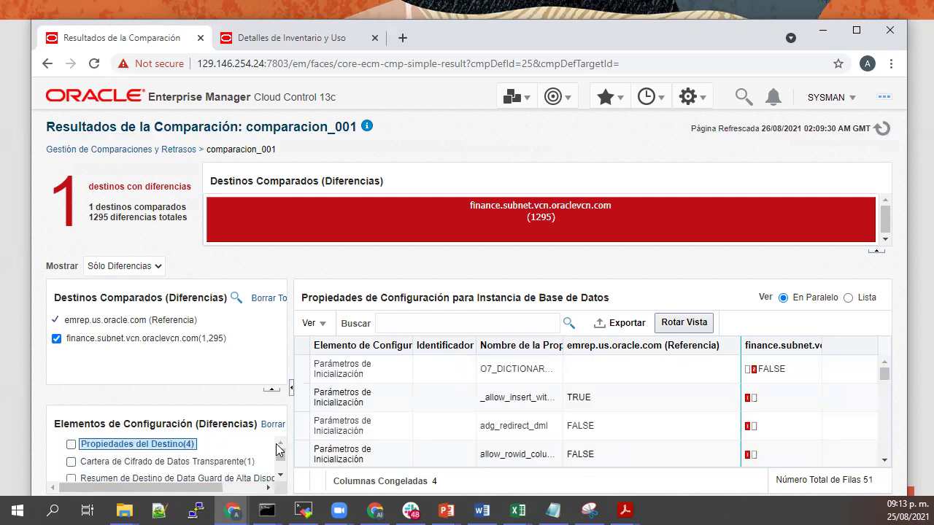
- Examine the initialization parameter differences between emrep and finance from the start of the list through log_buffer and max_auth_servers
left_click(281, 475)
left_click(281, 475)
scroll(565, 447, "down", 6)
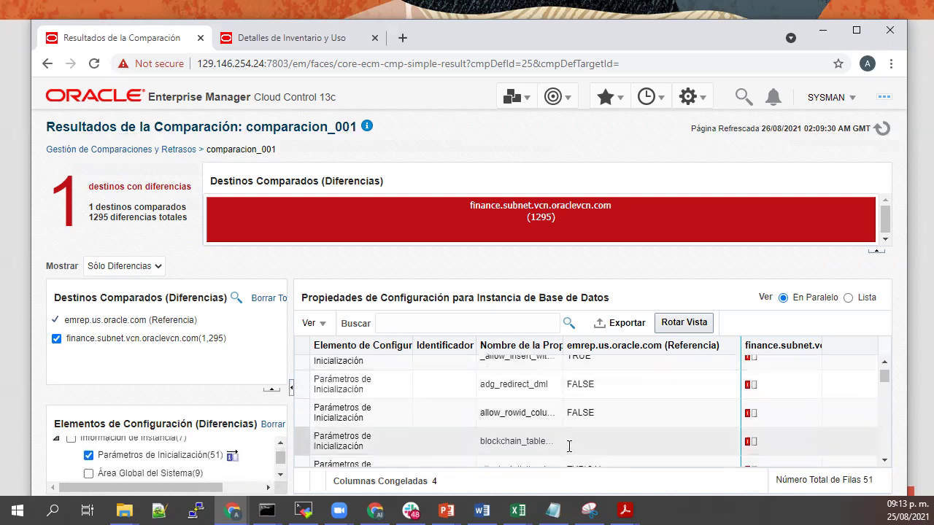
scroll(571, 453, "up", 3)
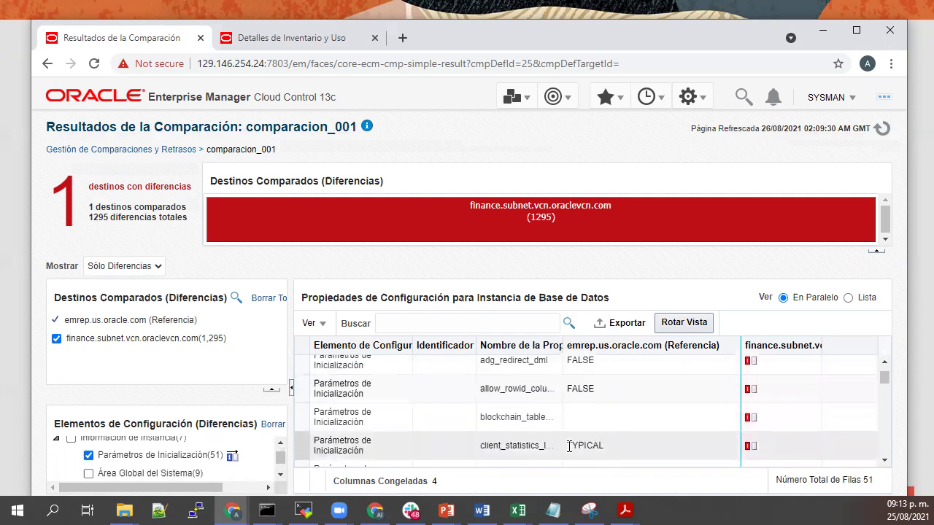
scroll(569, 447, "down", 6)
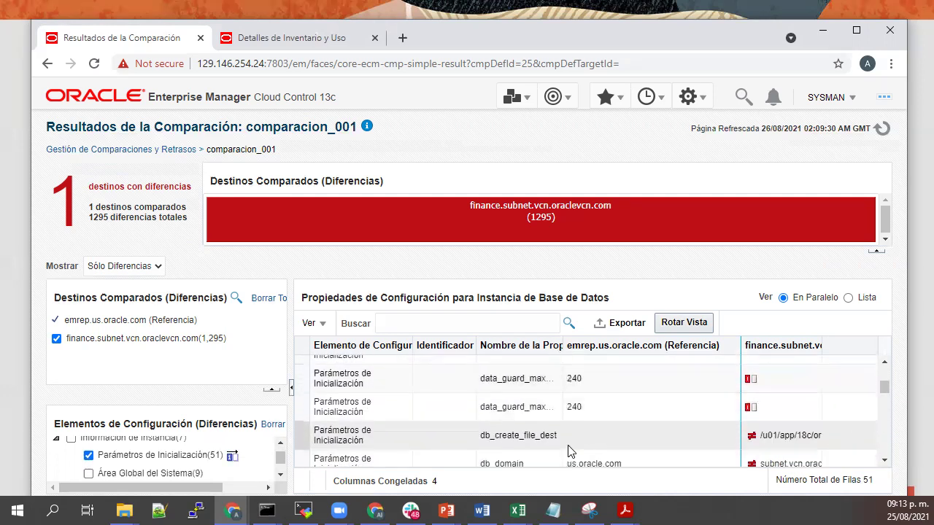
scroll(569, 447, "up", 5)
scroll(569, 446, "up", 4)
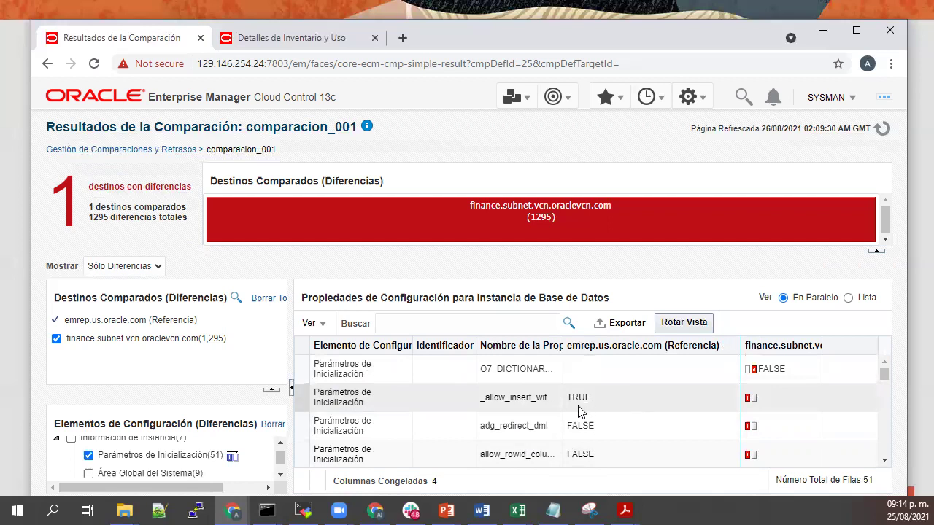
scroll(618, 414, "down", 3)
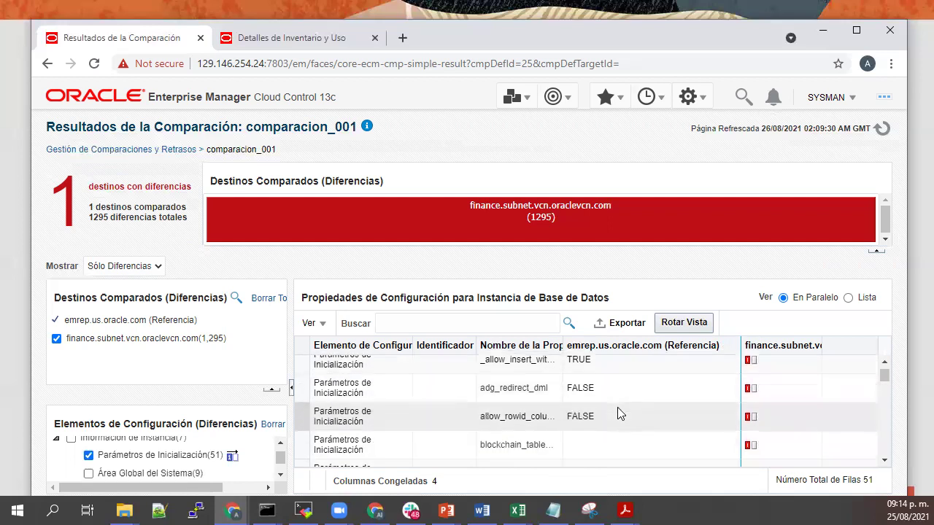
scroll(618, 414, "down", 2)
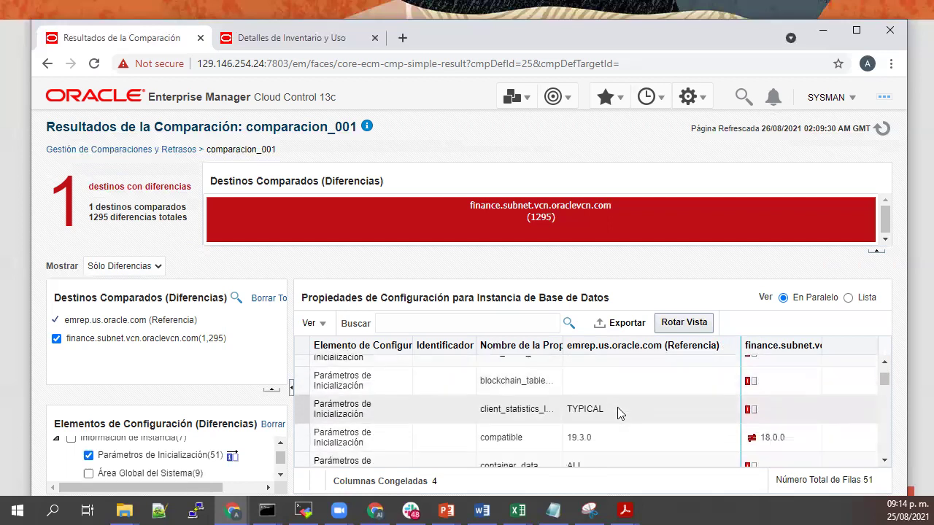
scroll(617, 414, "down", 2)
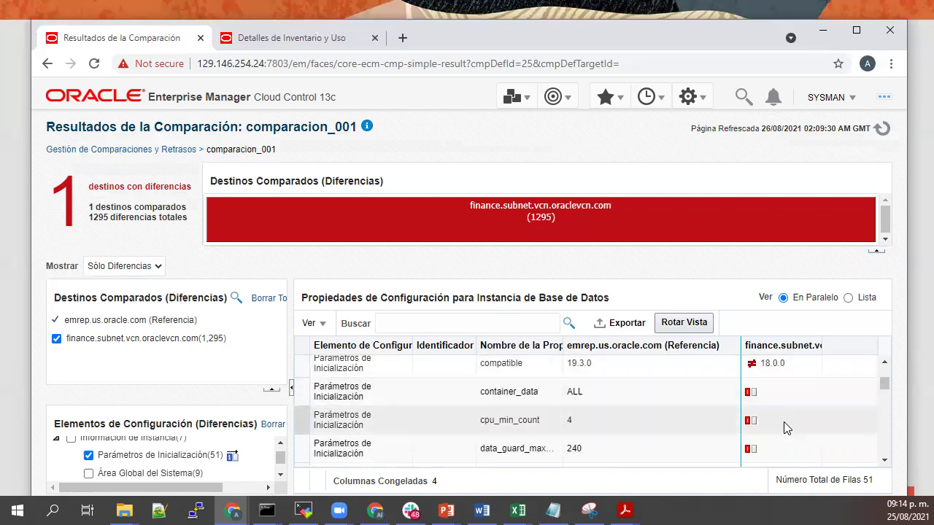
scroll(616, 431, "down", 5)
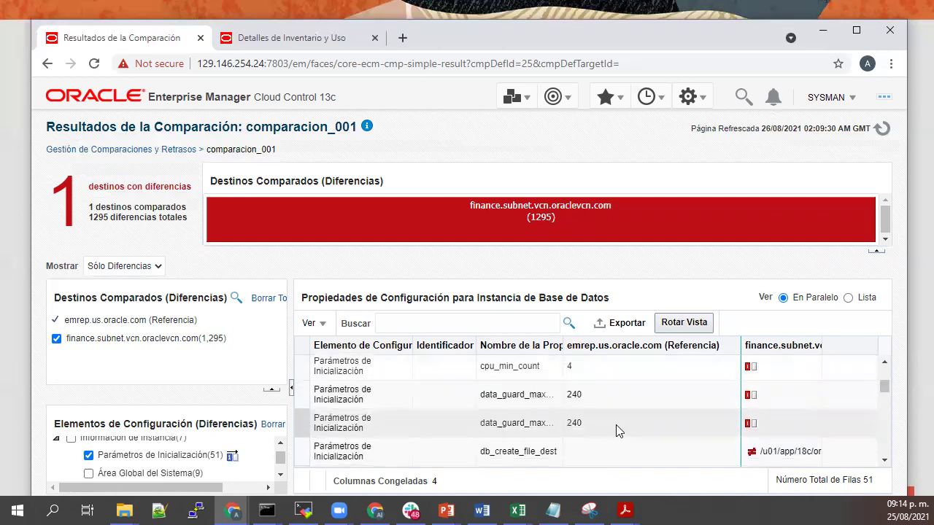
scroll(616, 431, "down", 4)
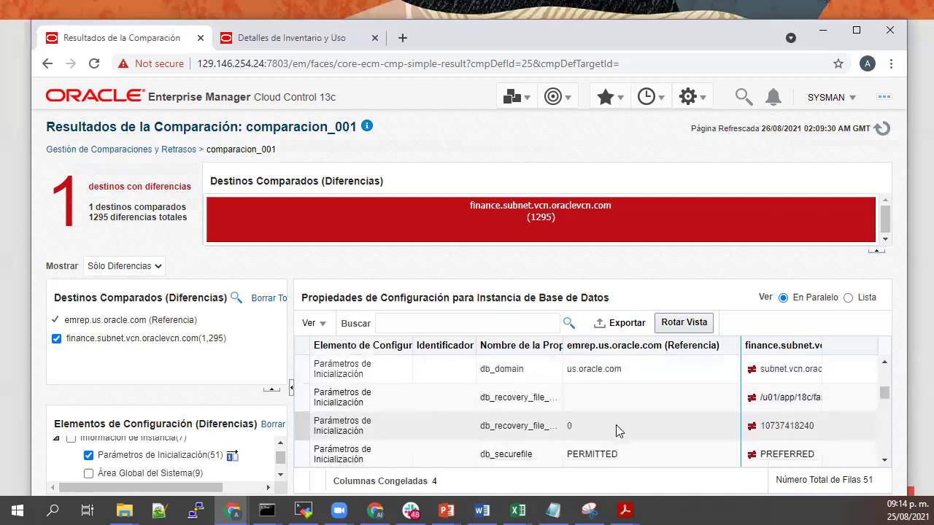
scroll(616, 432, "down", 2)
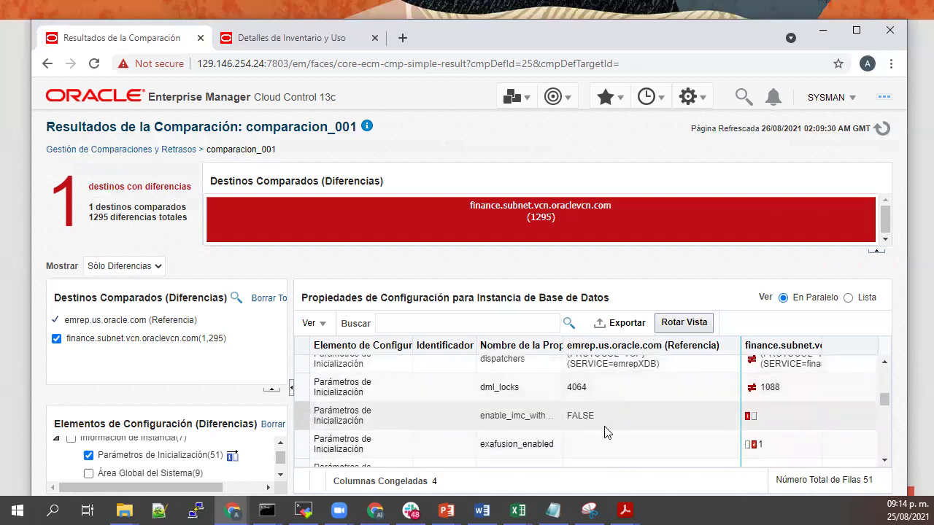
scroll(606, 423, "down", 3)
scroll(604, 432, "down", 3)
scroll(604, 432, "down", 1)
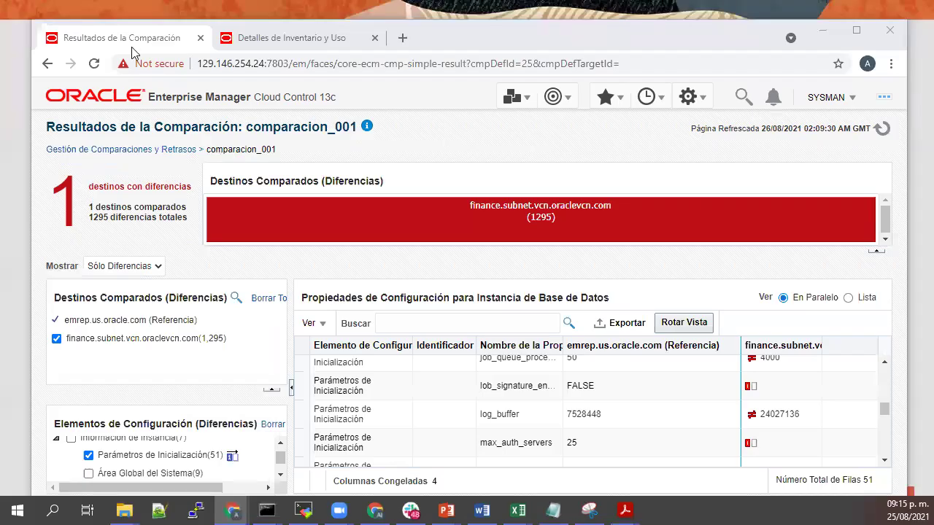
- Examine the differences in job queue, log buffer, optimizer, parallel server, PGA and processes parameters between the two databases
scroll(583, 402, "up", 1)
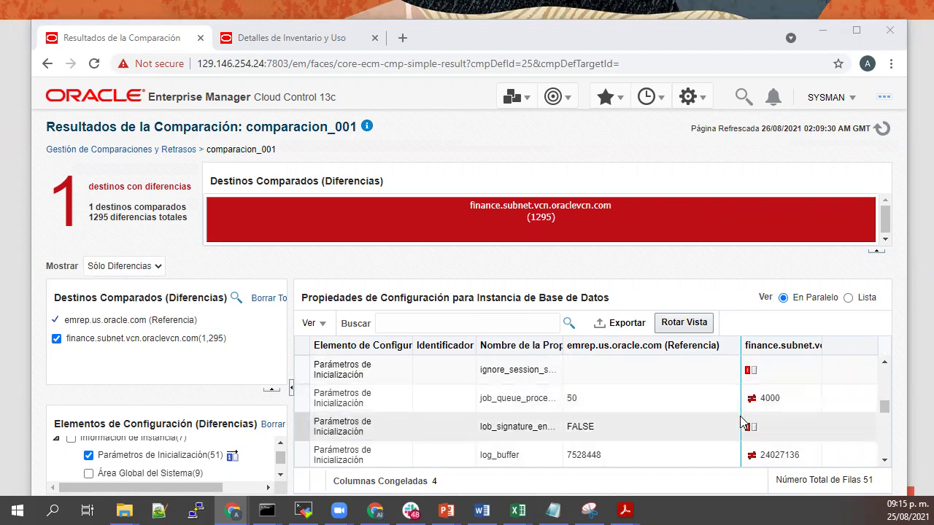
scroll(622, 426, "up", 1)
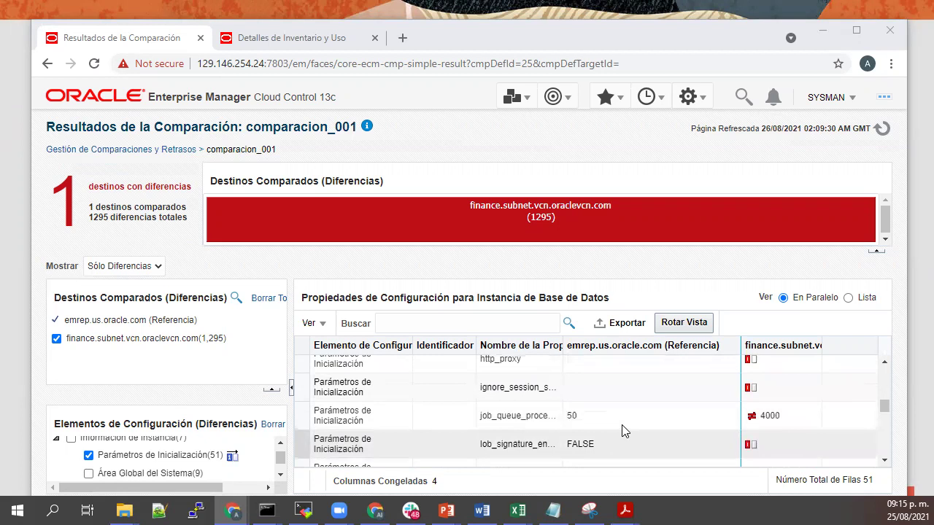
scroll(622, 431, "down", 3)
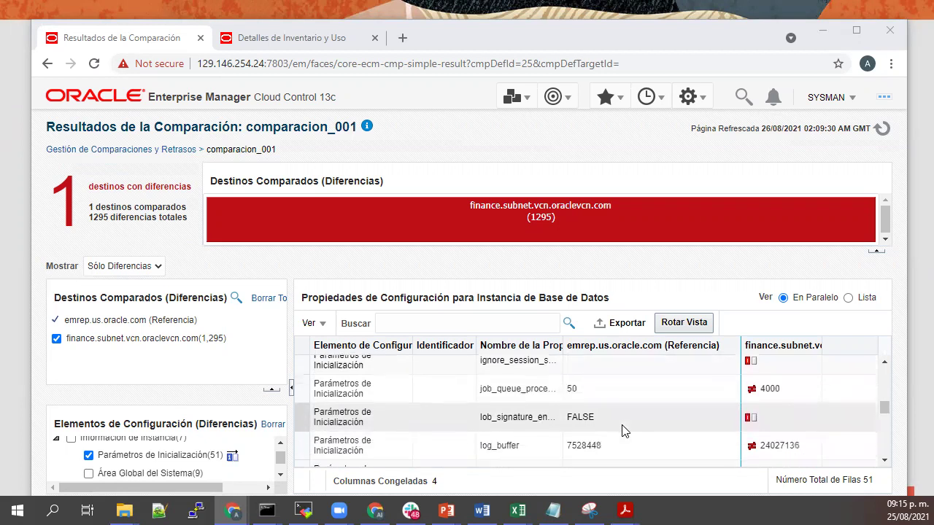
scroll(622, 431, "down", 1)
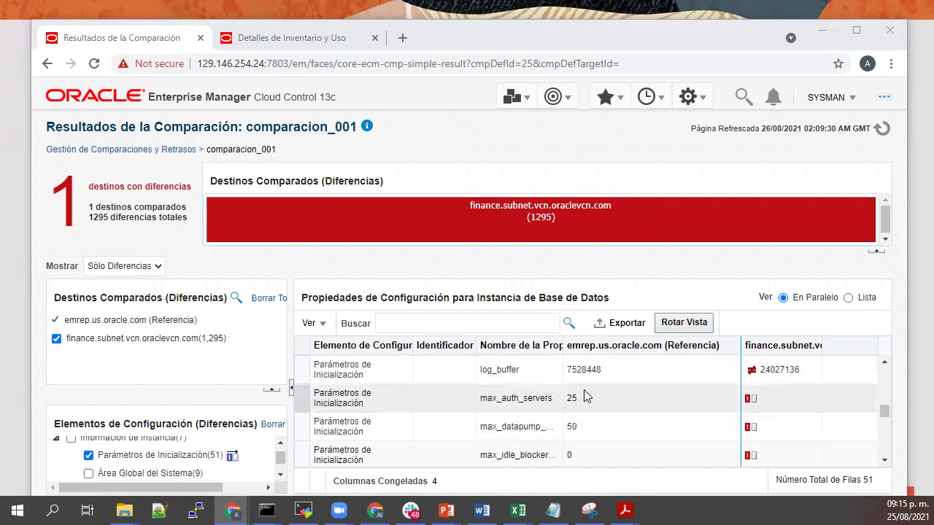
scroll(620, 430, "down", 4)
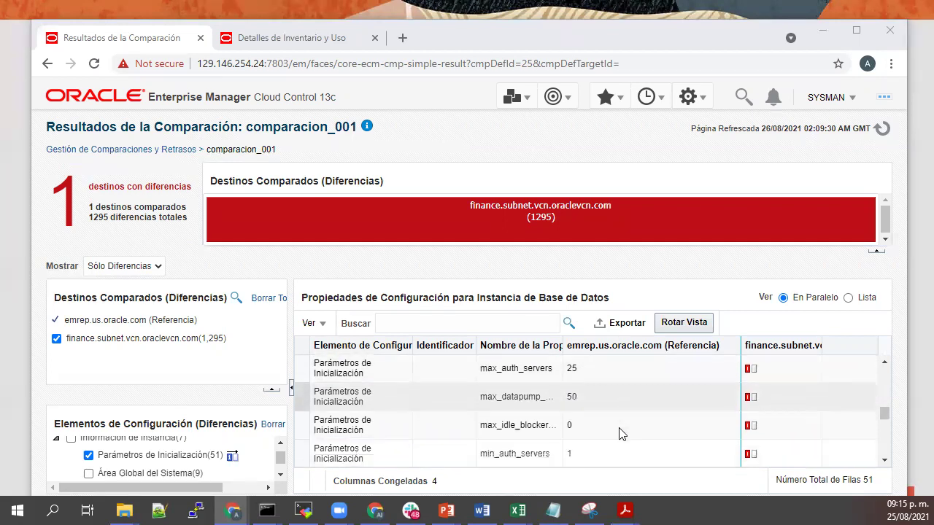
scroll(620, 433, "down", 1)
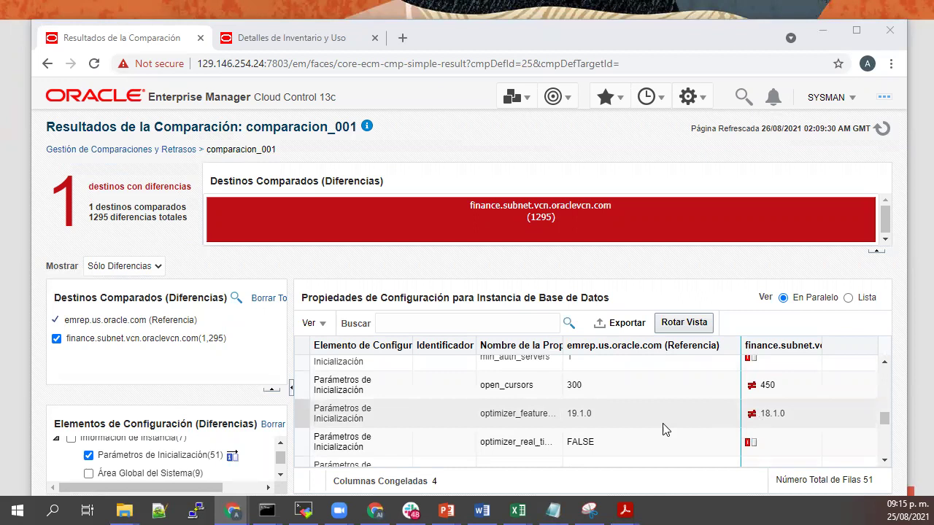
scroll(646, 429, "down", 2)
scroll(649, 435, "down", 4)
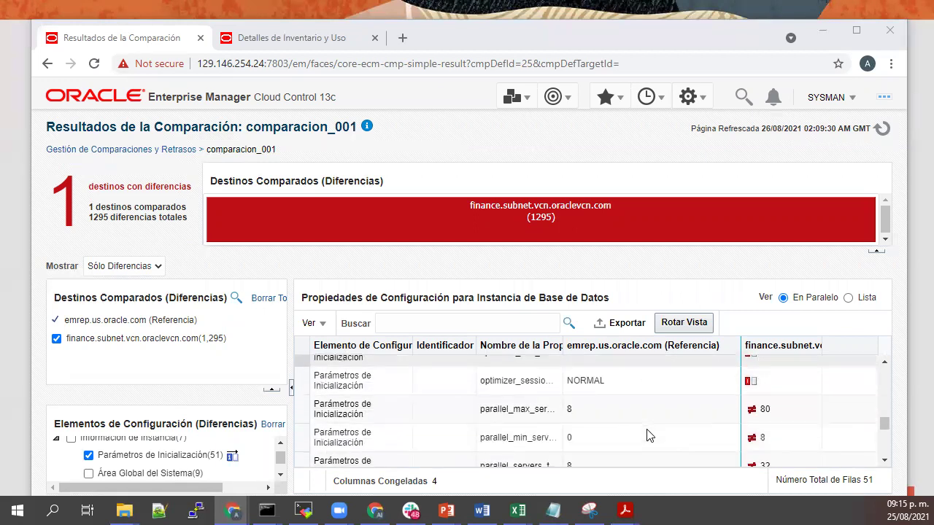
scroll(649, 435, "down", 4)
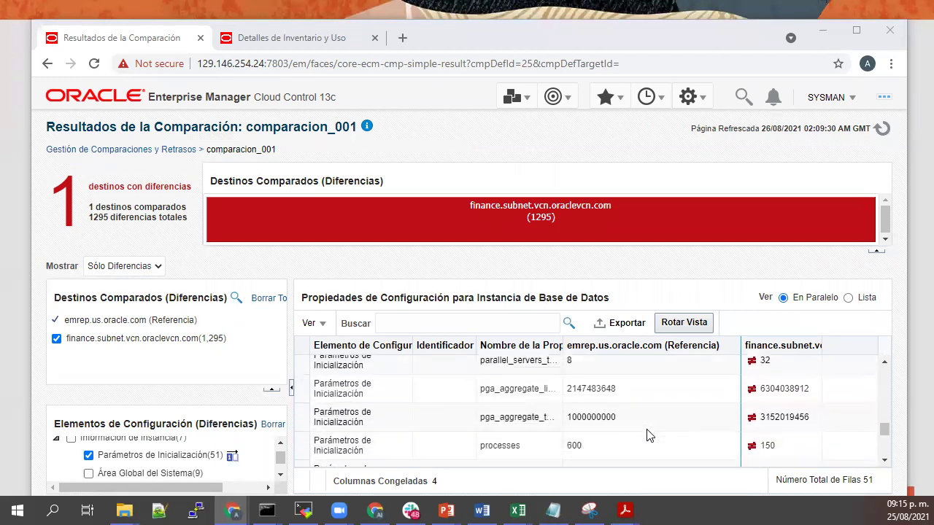
scroll(649, 435, "down", 5)
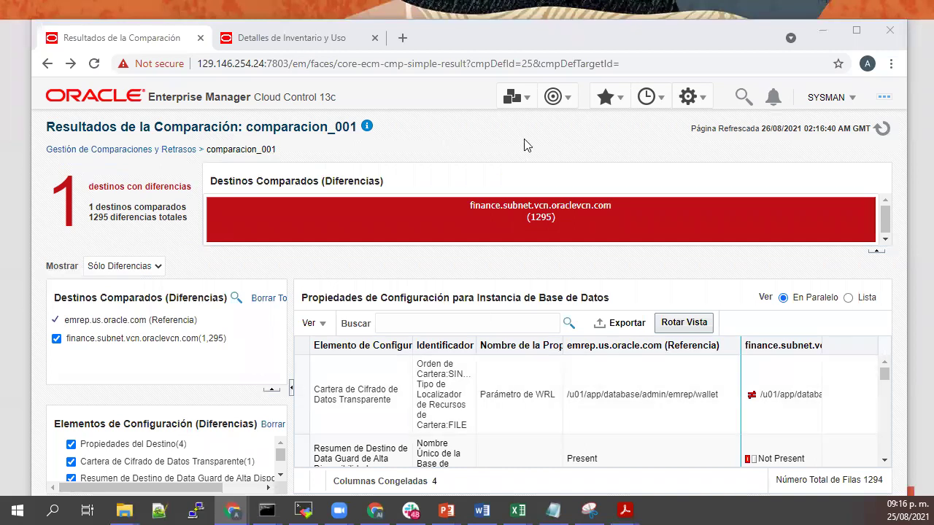
- Open the one-time comparison results in Gestión de Comparaciones y Retrasos and export the results of comparacion_001
left_click(527, 98)
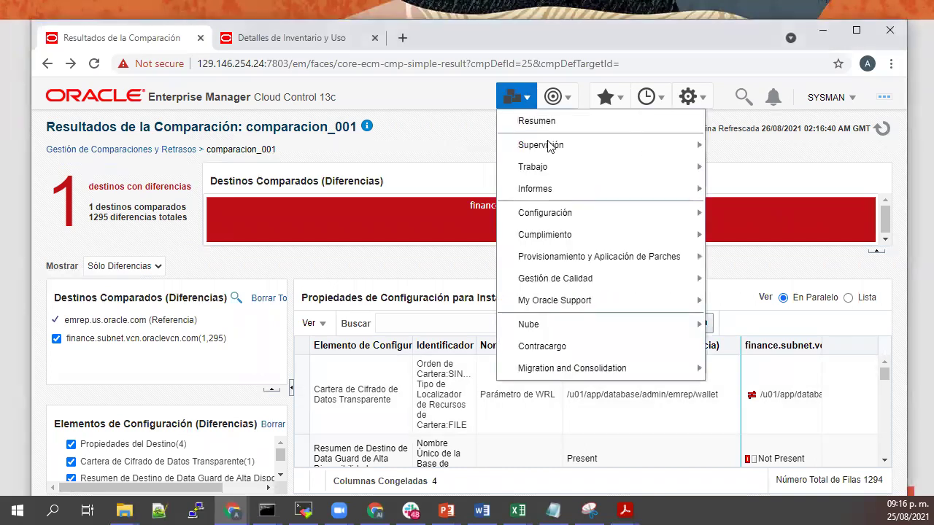
mouse_move(689, 214)
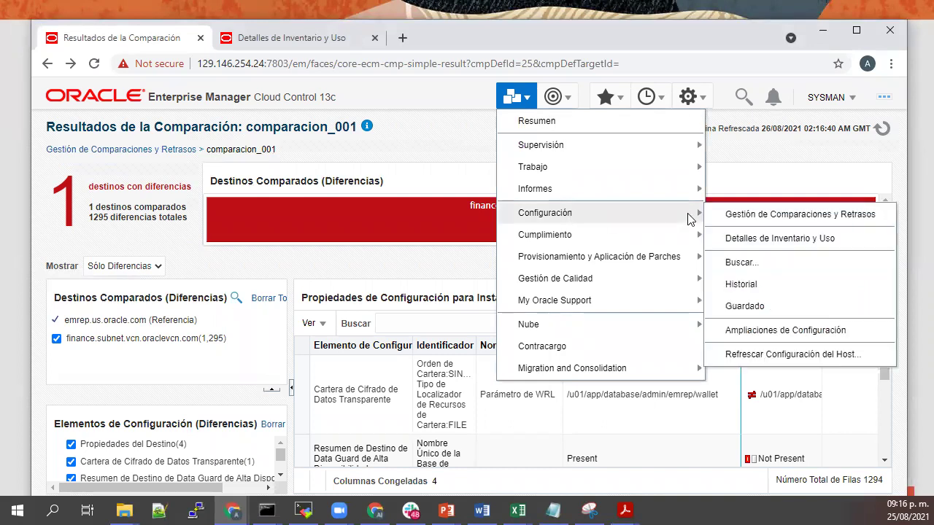
left_click(762, 216)
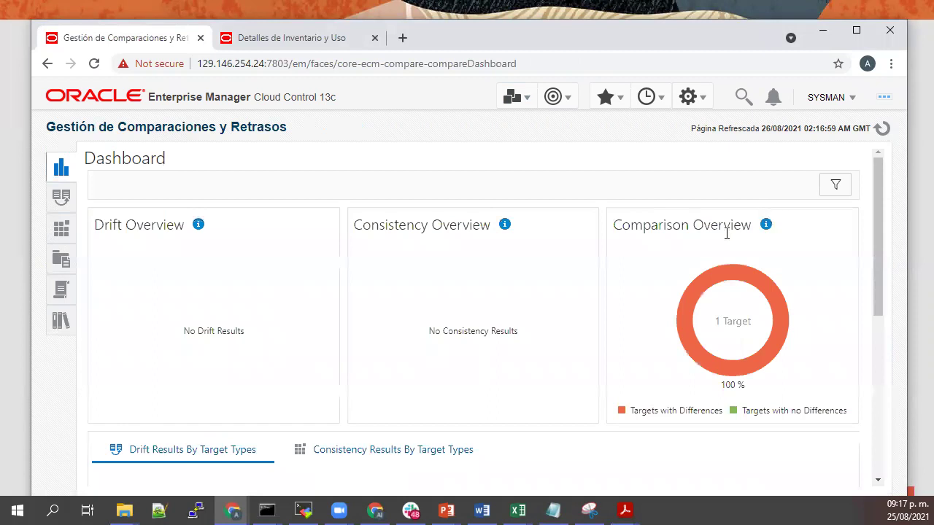
mouse_move(772, 326)
left_click(65, 265)
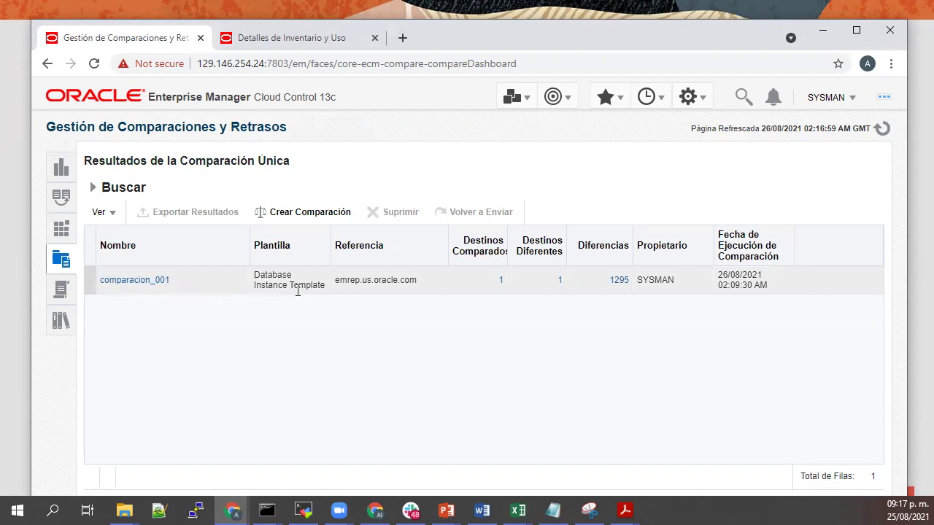
left_click(337, 280)
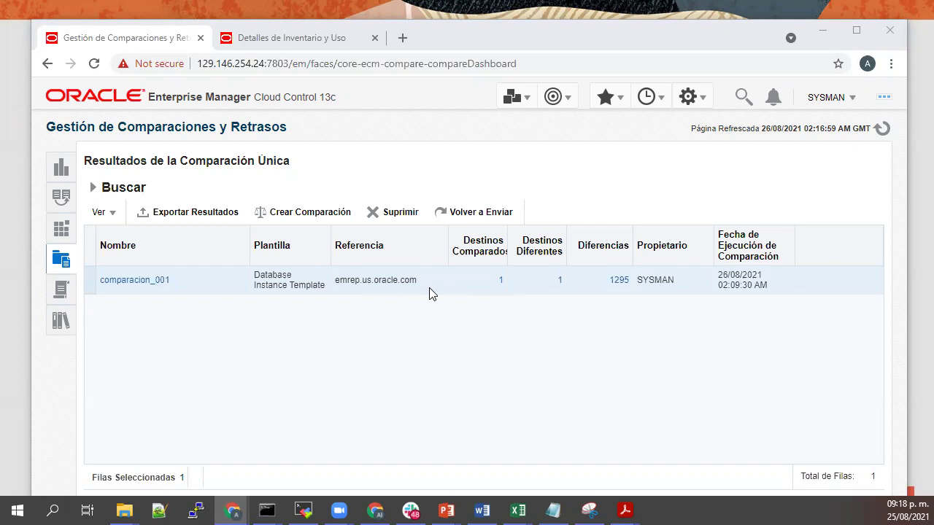
left_click(207, 215)
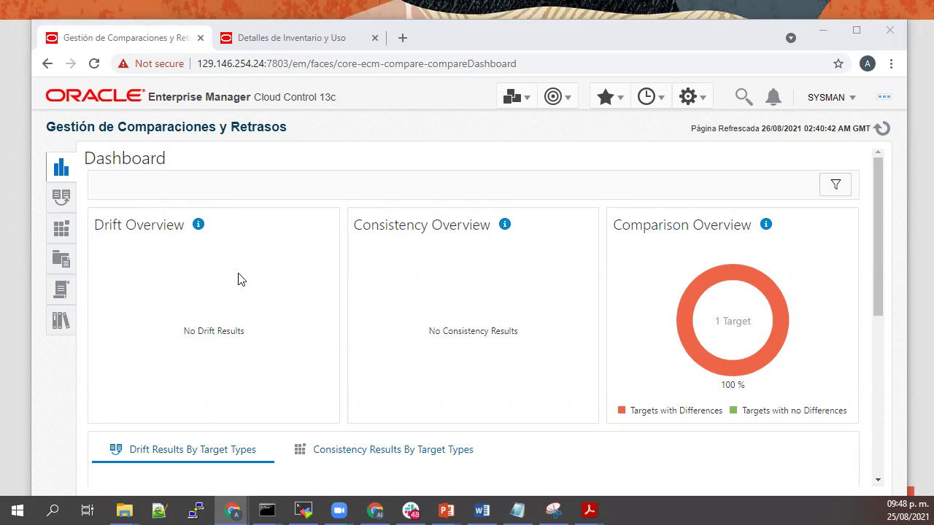
- Search the comparison templates by the template name database and select Database Instance Template
left_click(60, 328)
left_click(60, 324)
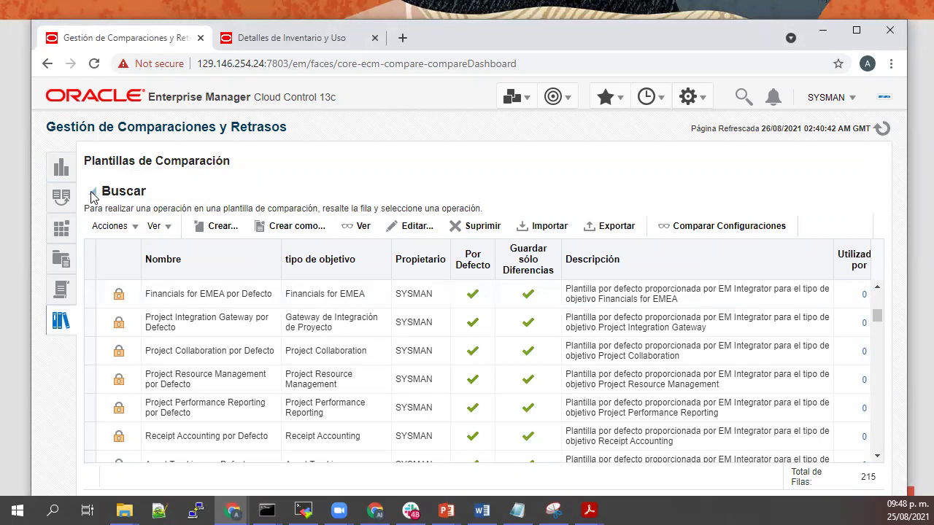
left_click(92, 192)
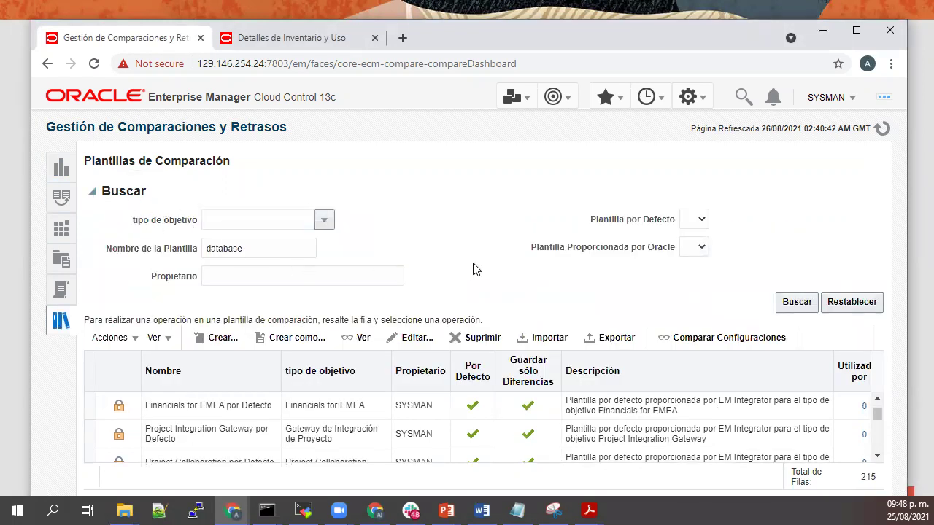
left_click(790, 304)
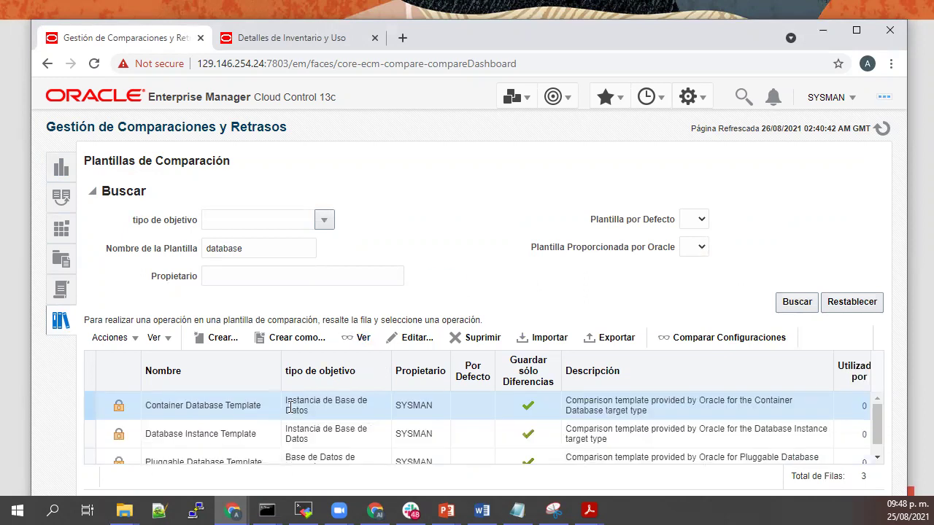
scroll(286, 413, "down", 1)
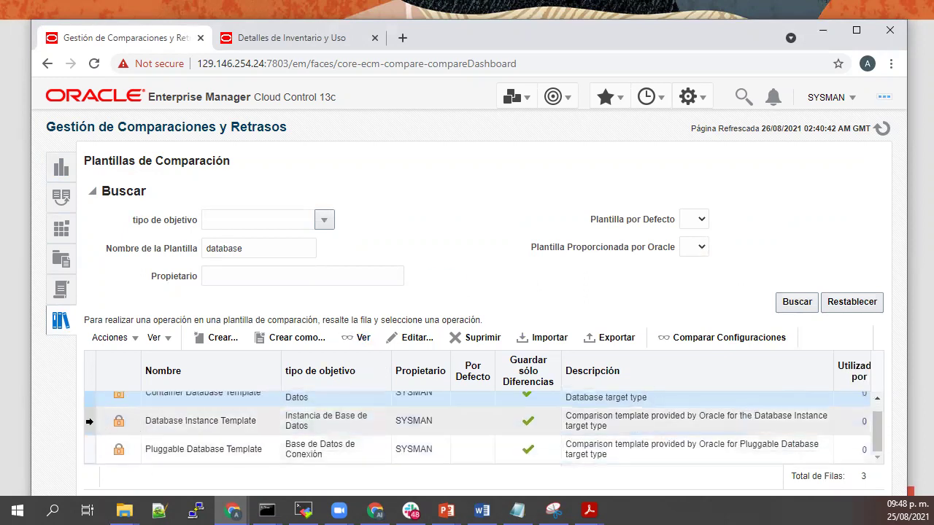
left_click(87, 422)
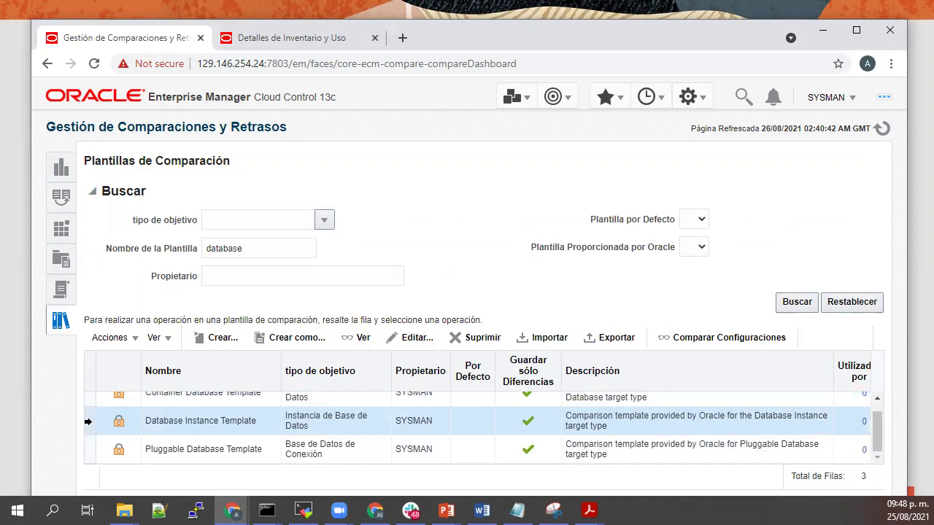
- Create a comparison template named plantilla_001 based on Database Instance Template
left_click(285, 339)
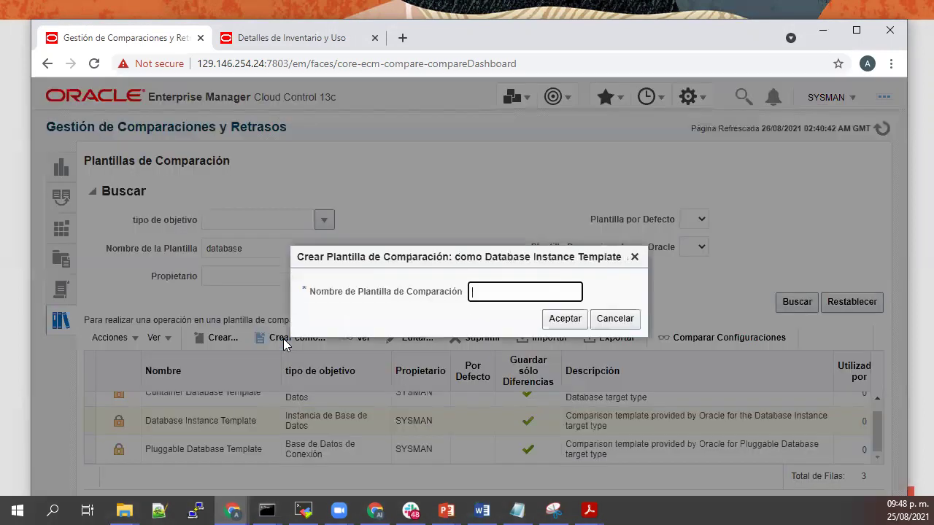
type("plantilla_001")
left_click(555, 319)
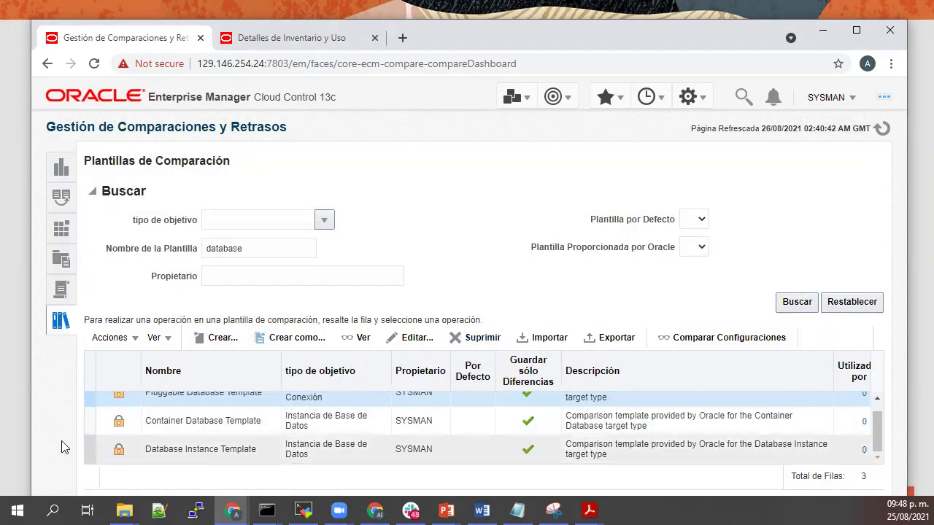
- Search the templates for planti, open plantilla_001 for editing and exclude all its configuration elements from the comparison
key("alt+Tab")
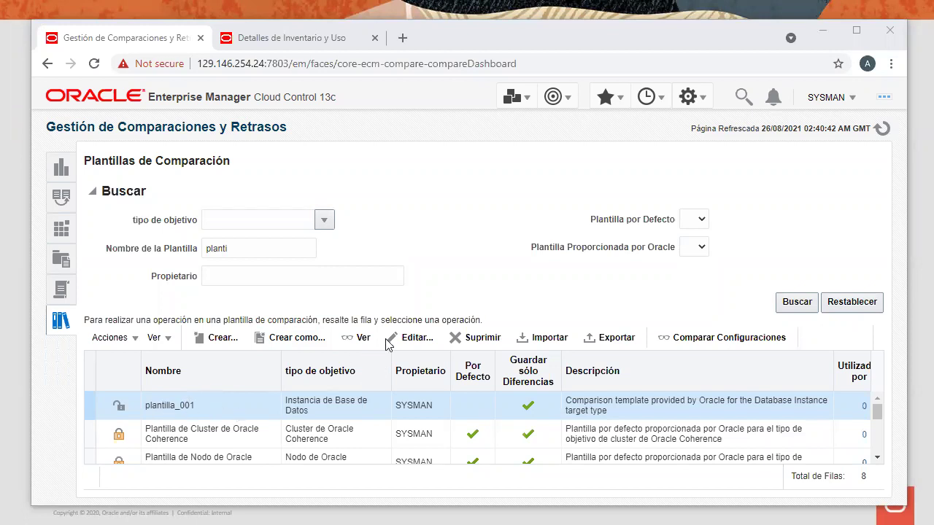
left_click(419, 340)
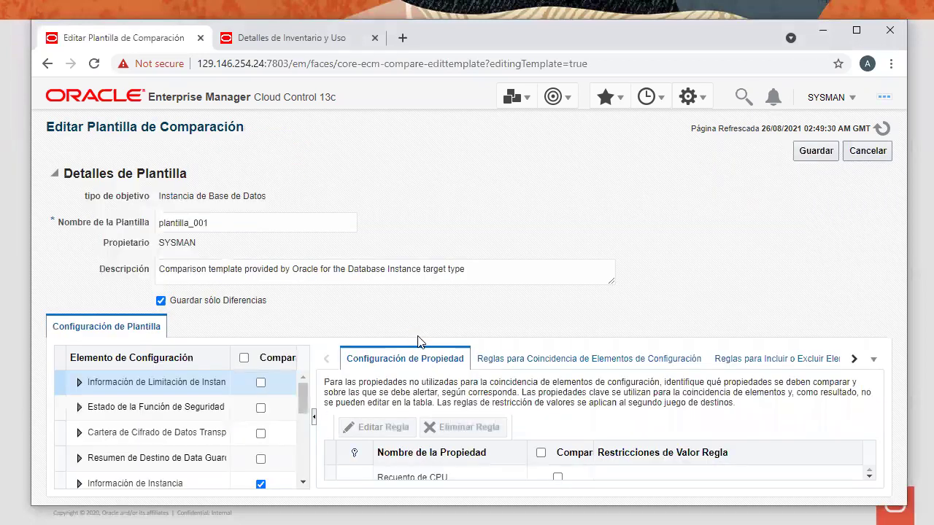
left_click(244, 358)
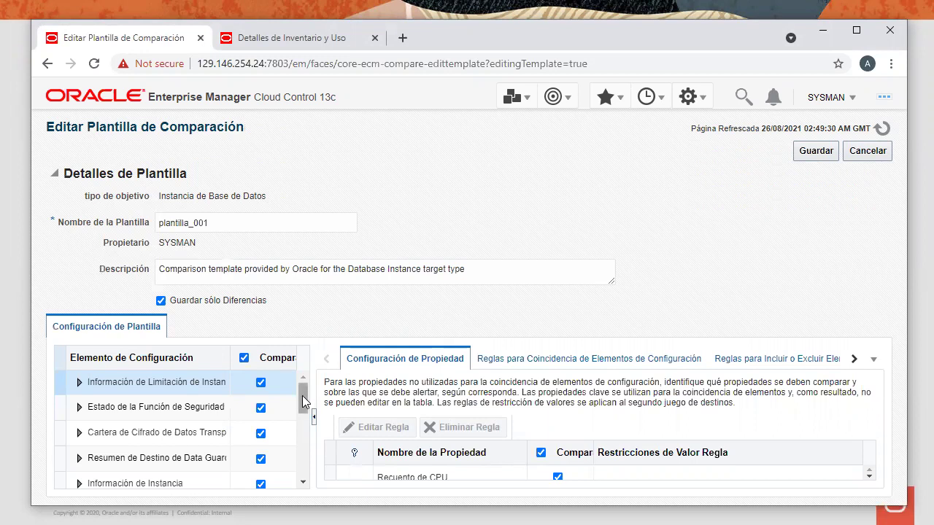
left_click_drag(302, 395, 299, 383)
left_click(245, 358)
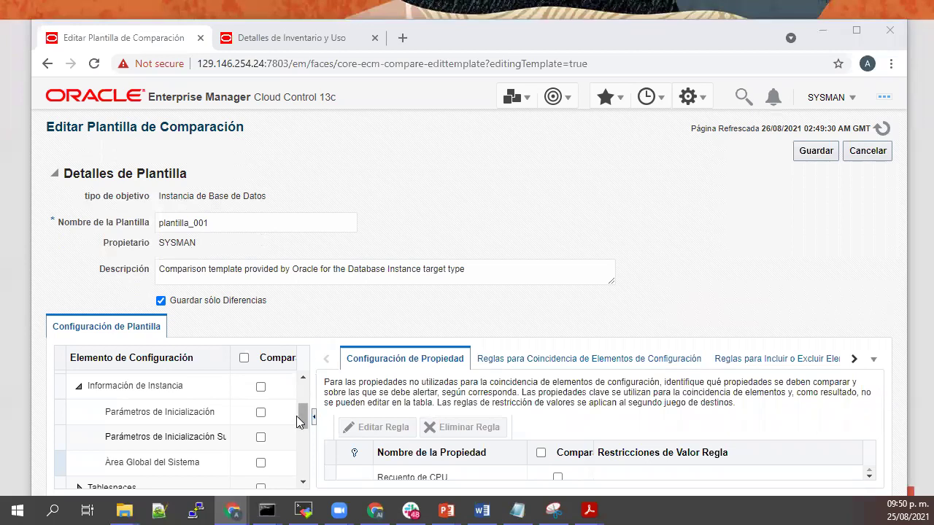
- Include Información de Instancia in the comparison together with its two Parámetros de Inicialización elements and Área Global del Sistema
mouse_move(299, 421)
left_mouse_down()
mouse_move(293, 394)
mouse_move(297, 458)
mouse_move(297, 413)
left_mouse_up()
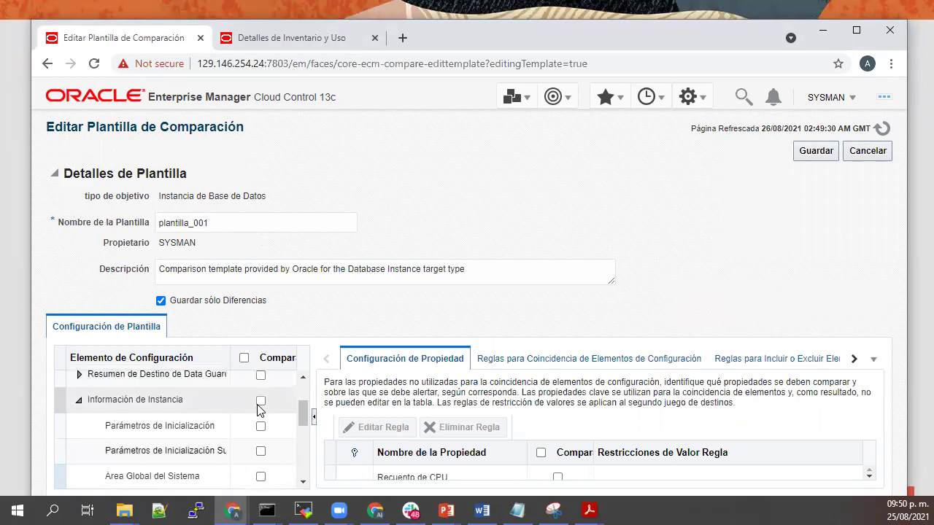
left_click(261, 401)
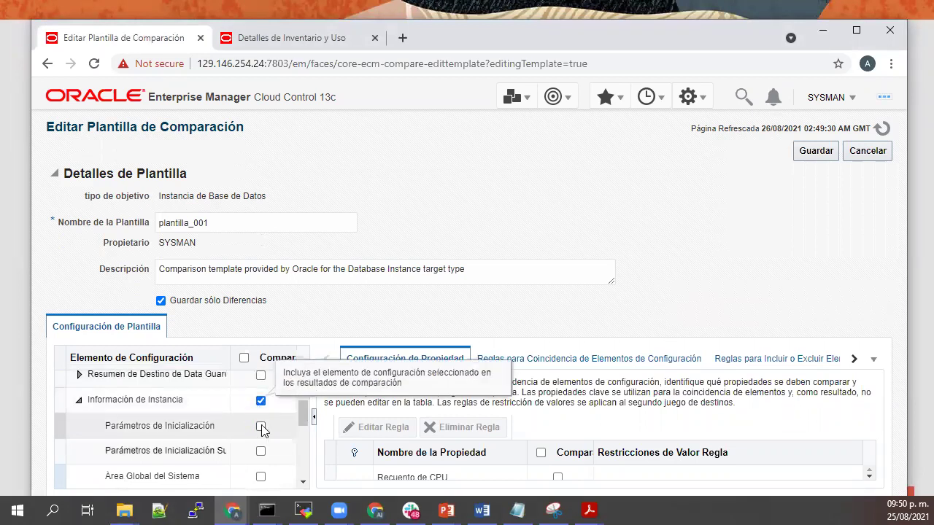
left_click(261, 429)
left_click(261, 452)
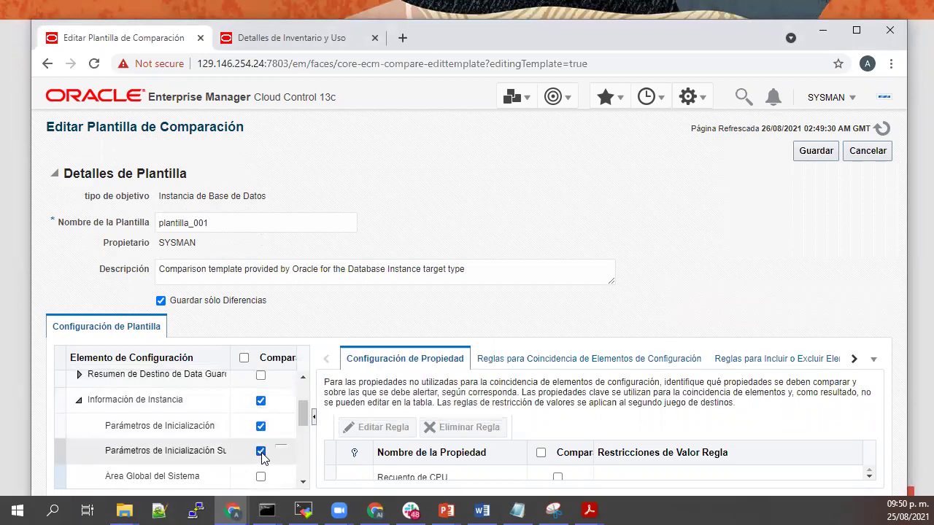
left_click(261, 476)
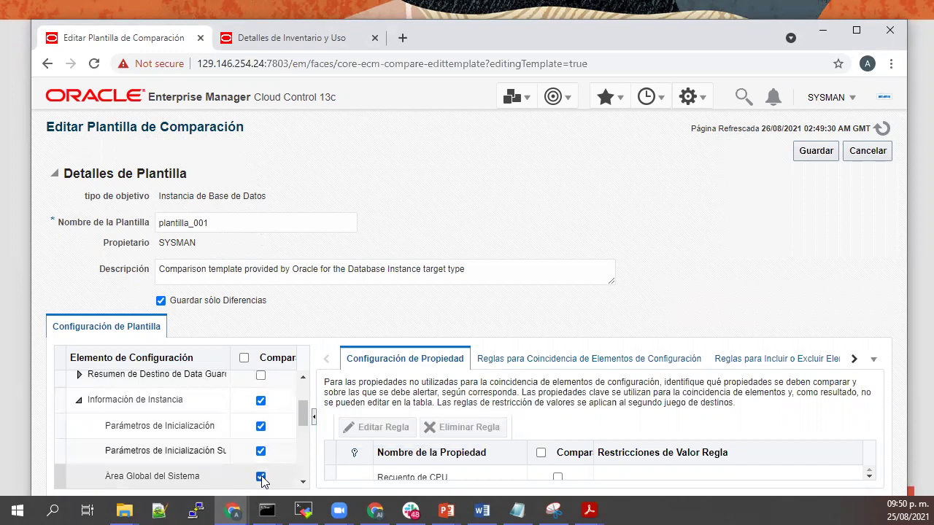
- Review the remaining configuration elements from Tablespaces to Propiedades del Destino and save the template plantilla_001
left_click(301, 483)
left_click(301, 483)
left_click(302, 483)
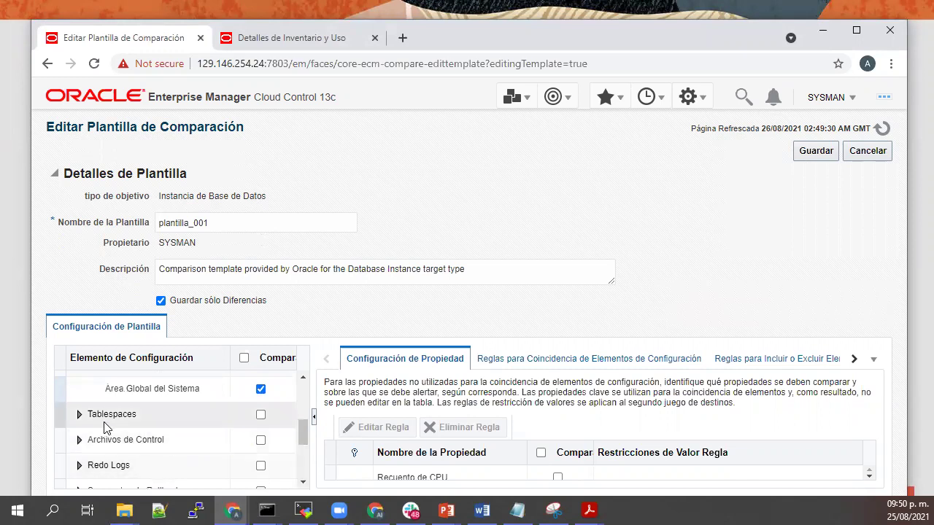
scroll(190, 451, "down", 1)
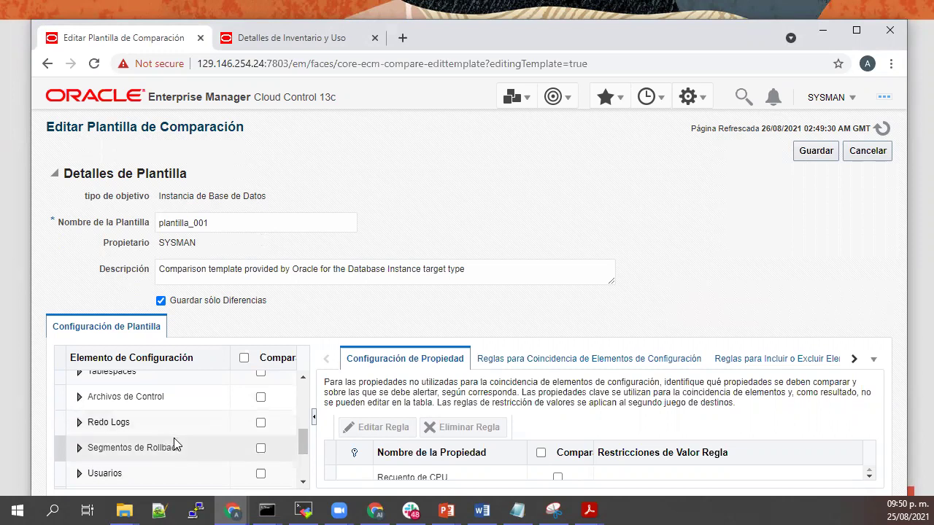
scroll(175, 438, "down", 2)
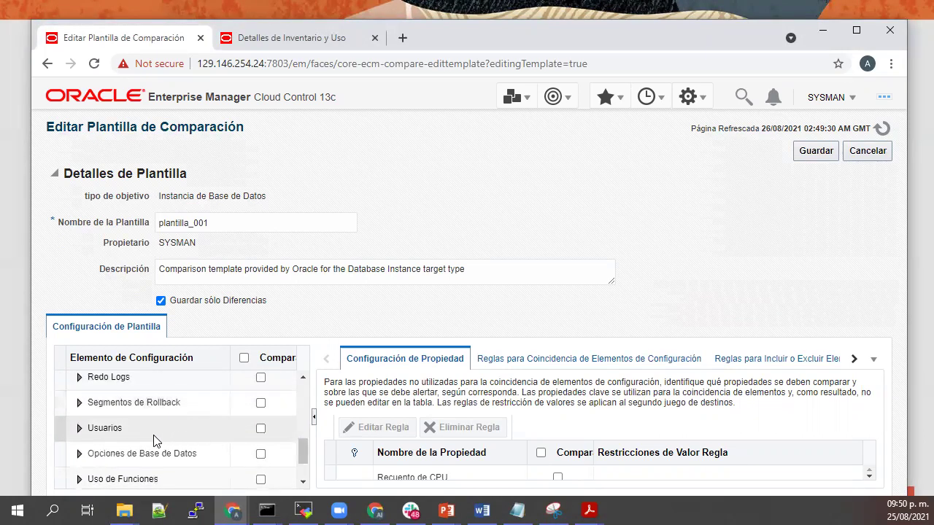
scroll(175, 438, "down", 2)
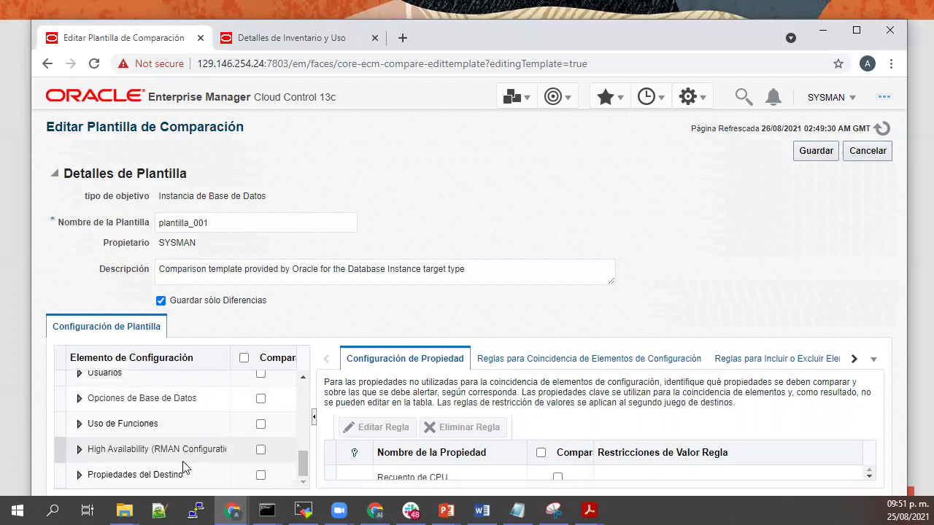
scroll(216, 455, "up", 3)
scroll(216, 461, "up", 3)
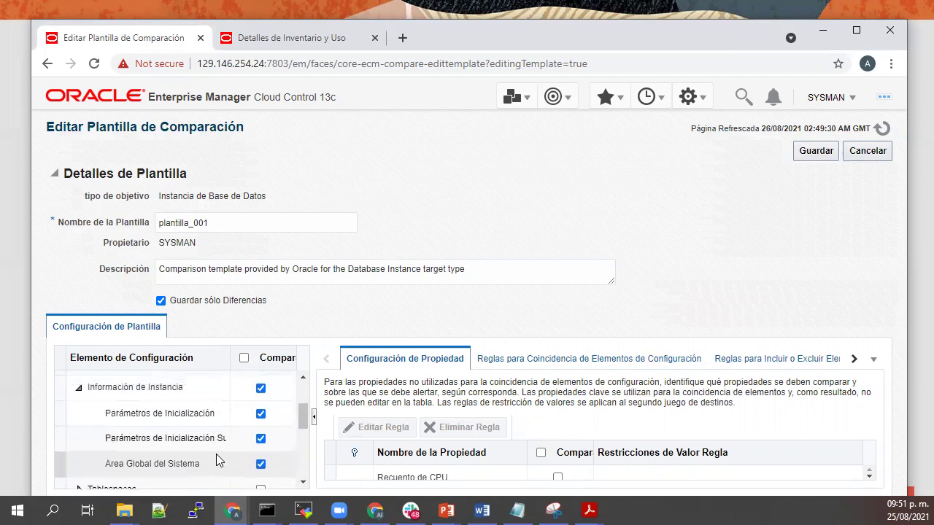
scroll(216, 461, "up", 1)
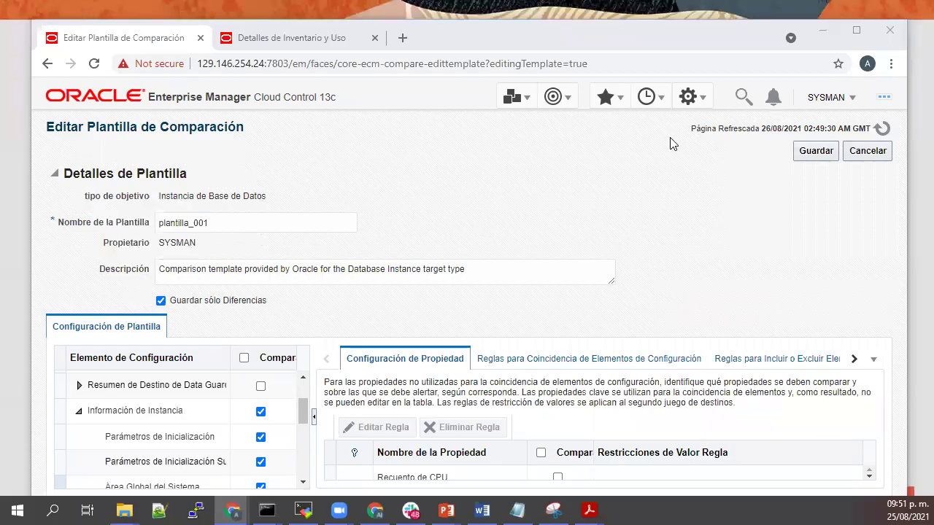
left_click(815, 154)
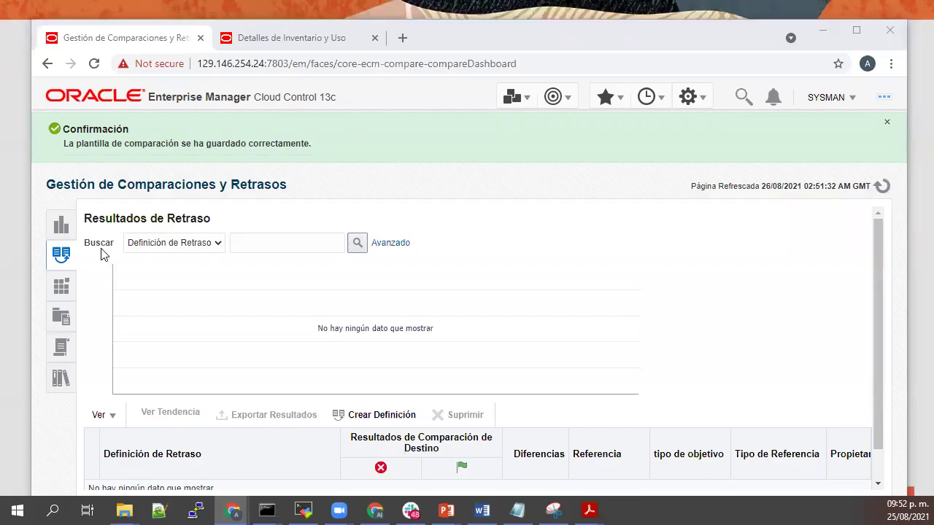
- Create a drift definition in Resultados de Retraso applicable to Instancia de Base de Datos with the template plantilla_001
scroll(166, 293, "down", 1)
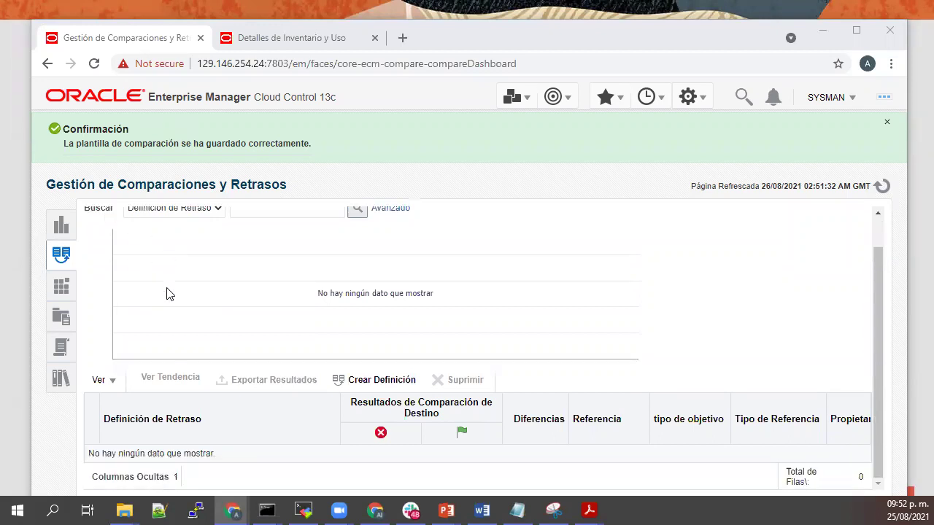
left_click(377, 382)
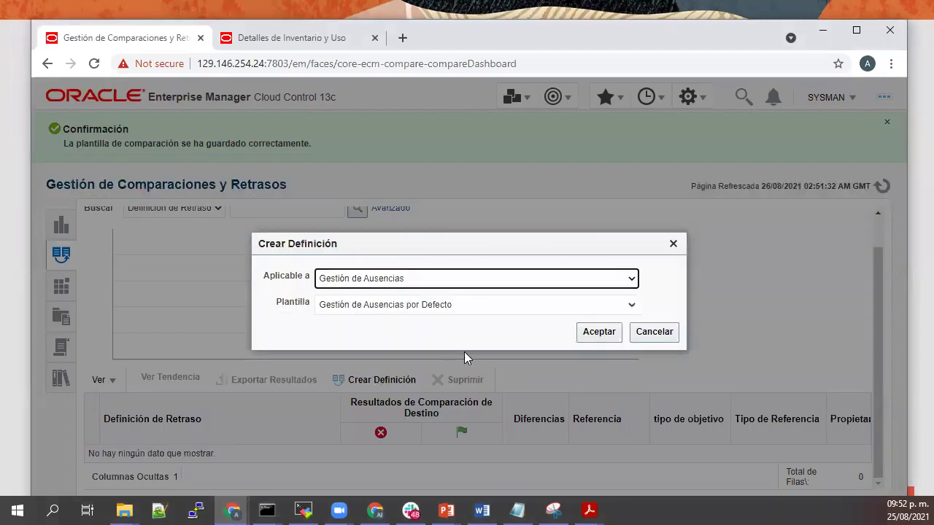
left_click(631, 286)
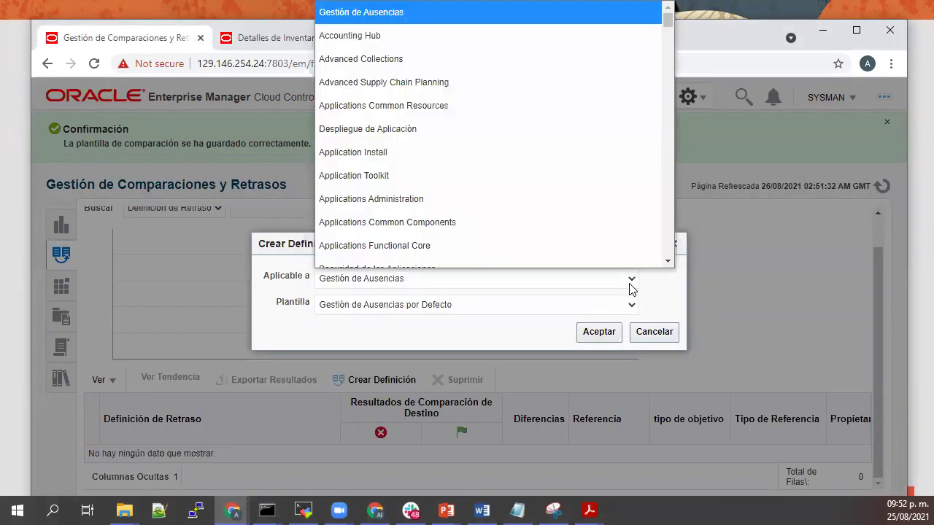
left_click(631, 286)
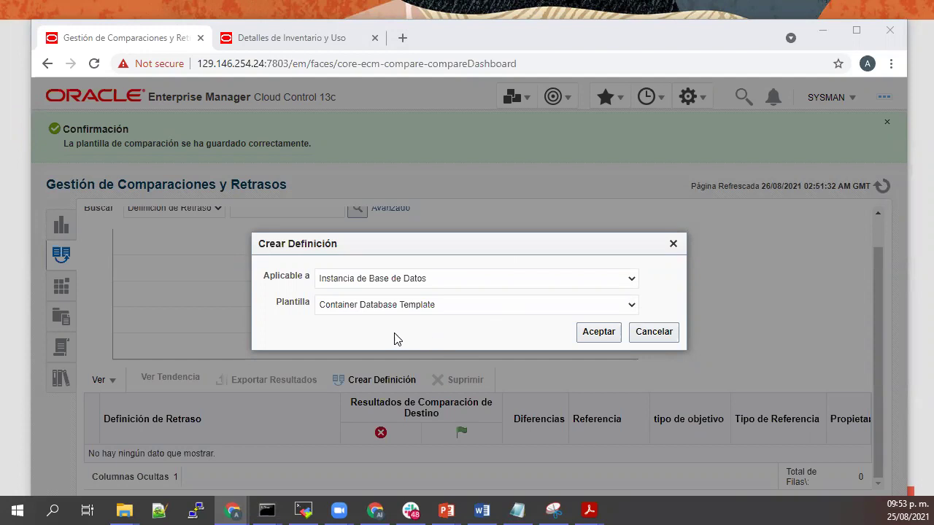
left_click(632, 306)
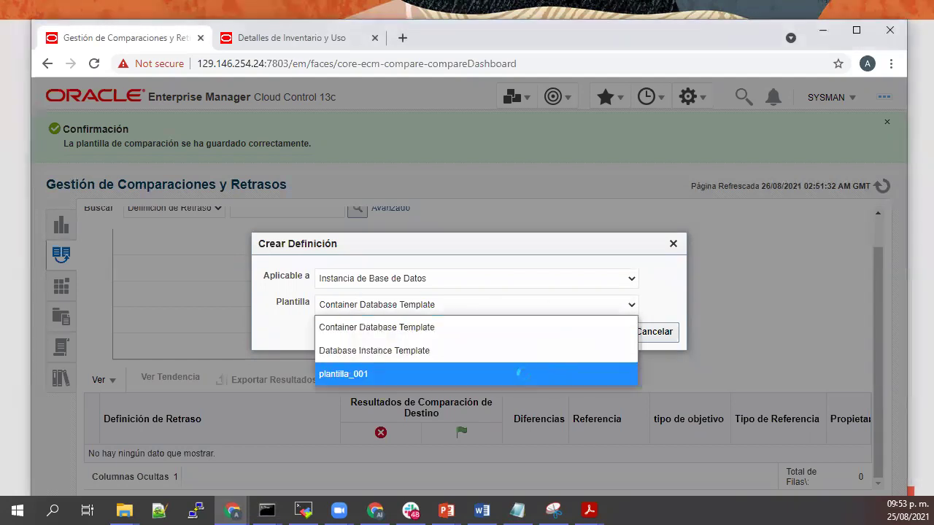
left_click(524, 374)
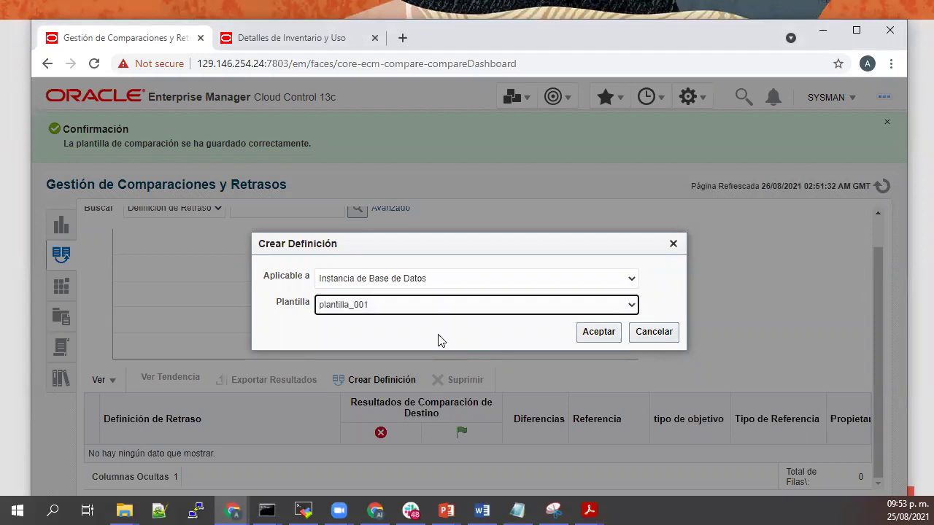
left_click(597, 337)
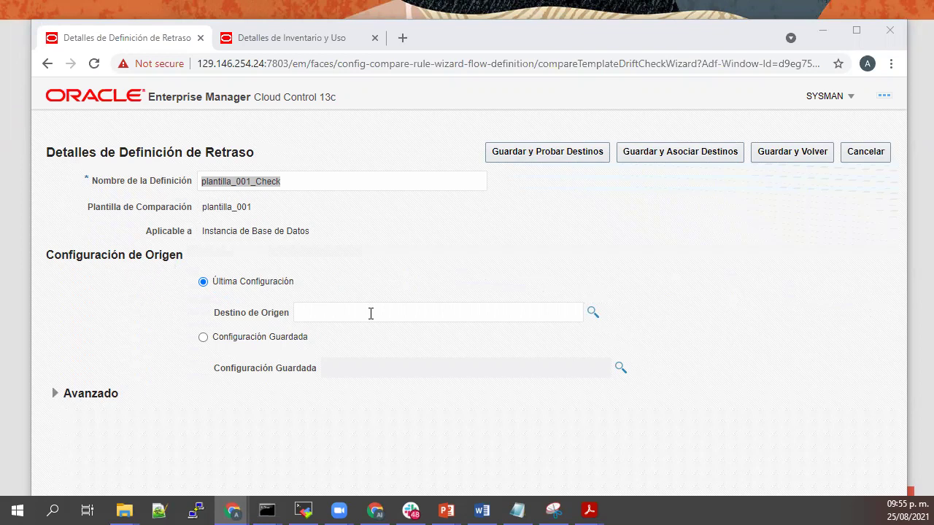
- Set emrep.us.oracle.com as the source target of the drift definition and save it to continue with associating targets
left_click(594, 314)
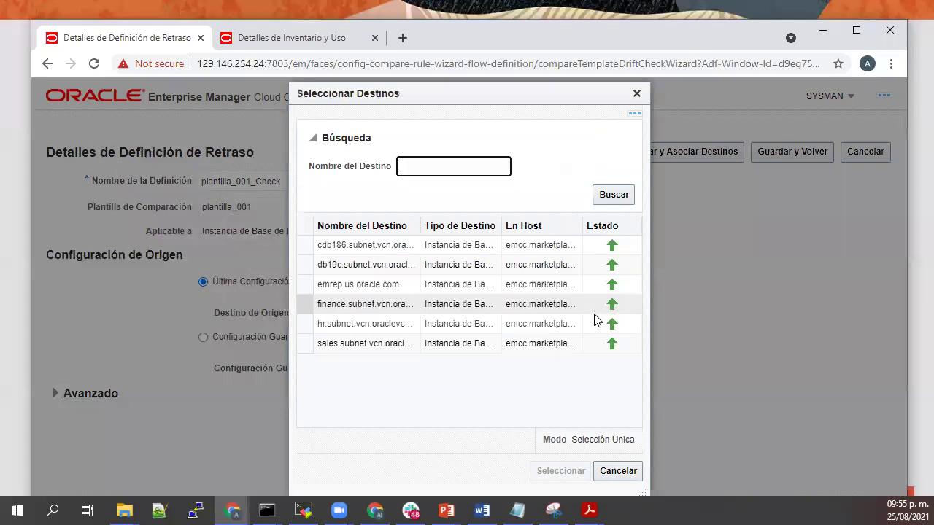
left_click(339, 288)
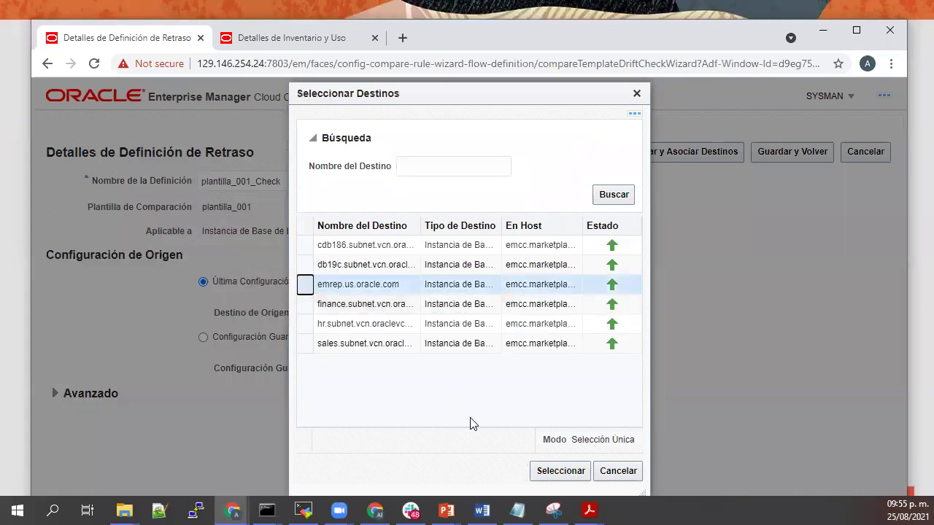
left_click(559, 472)
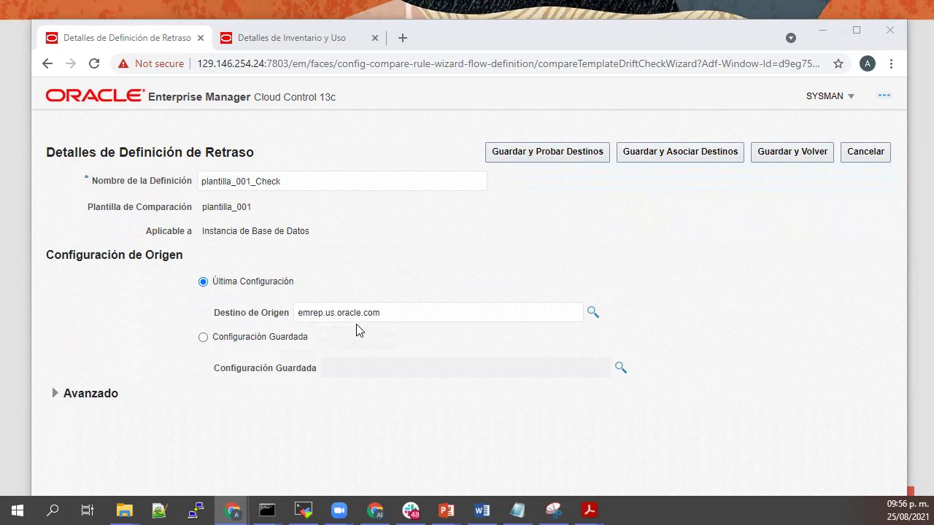
left_click(659, 159)
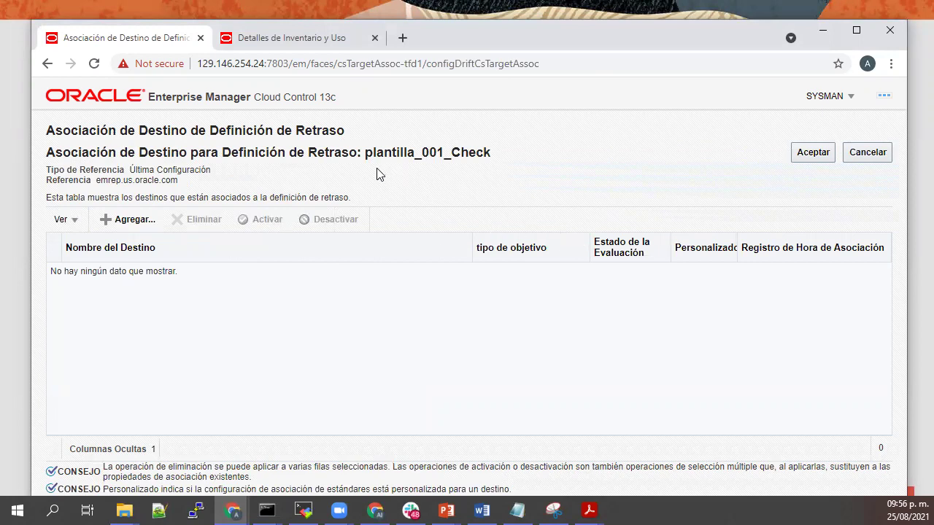
- Associate the target finance.subnet.vcn.oraclevcn.com with the drift definition plantilla_001_Check and save the association
left_click(125, 226)
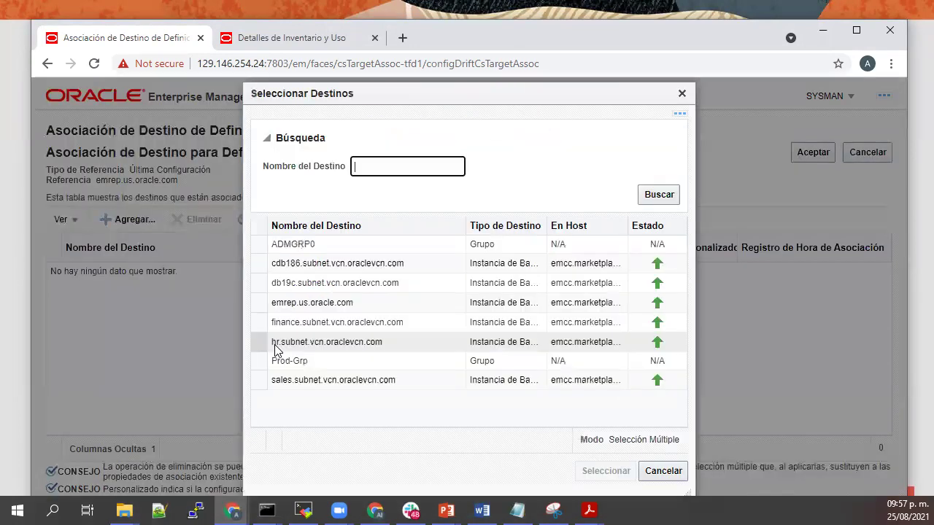
left_click(260, 322)
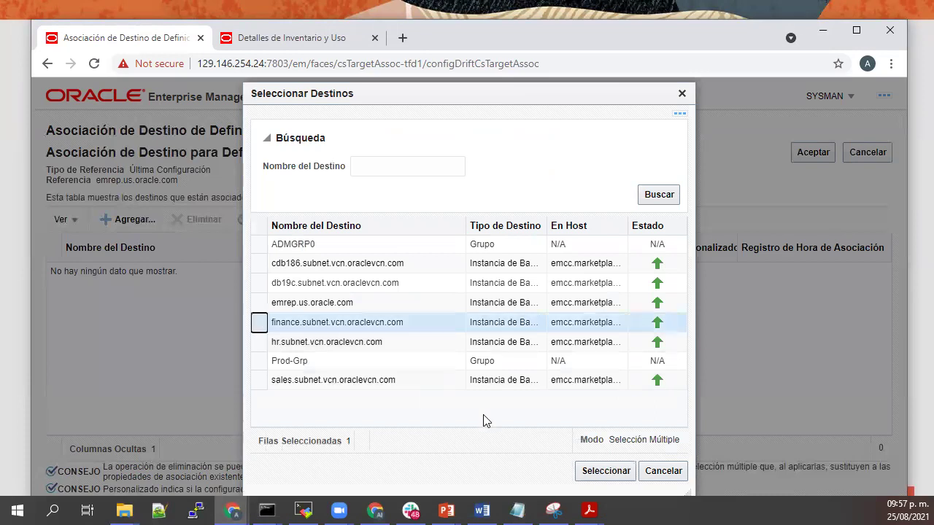
left_click(606, 471)
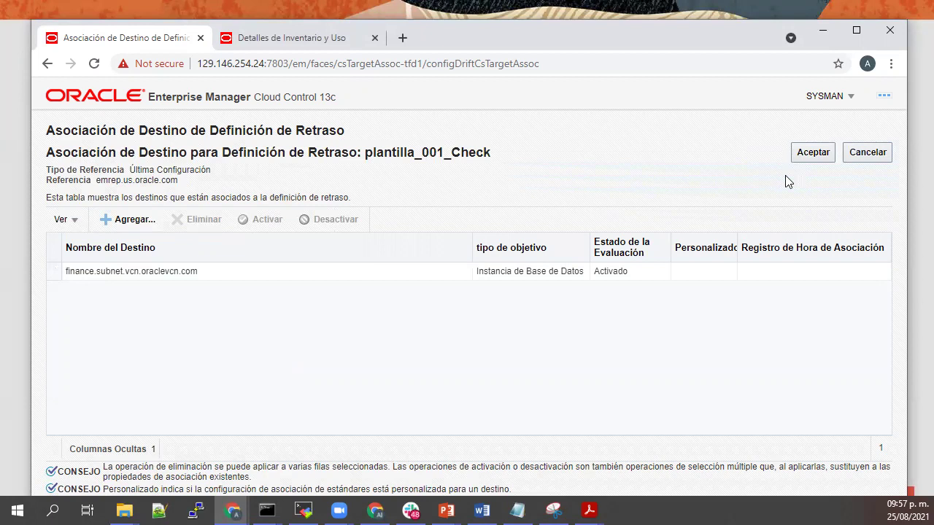
left_click(804, 159)
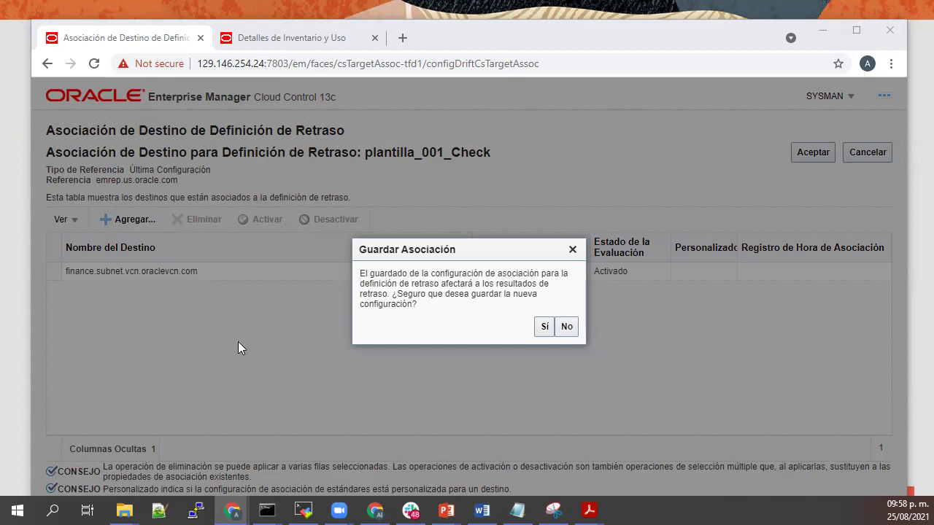
left_click(545, 327)
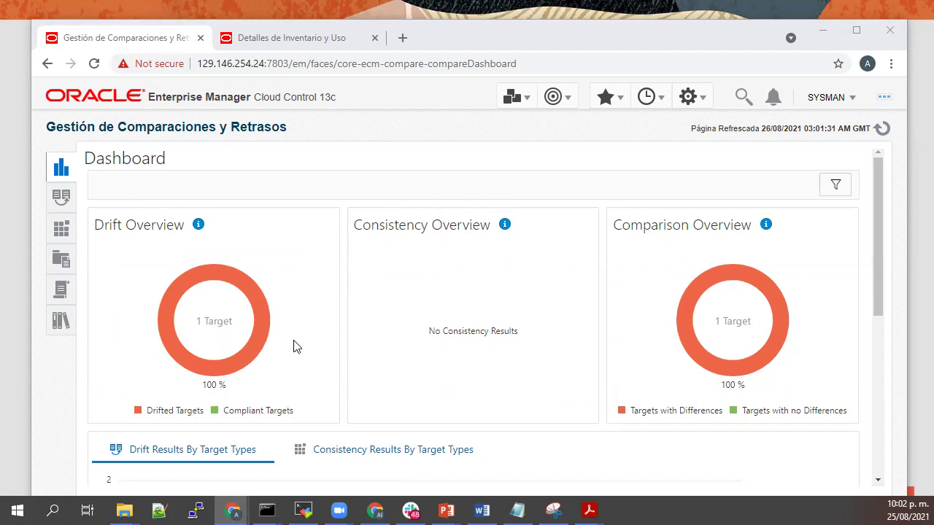
- Open the drift results of the drifted targets from the Drift Overview chart on the dashboard
left_click(243, 361)
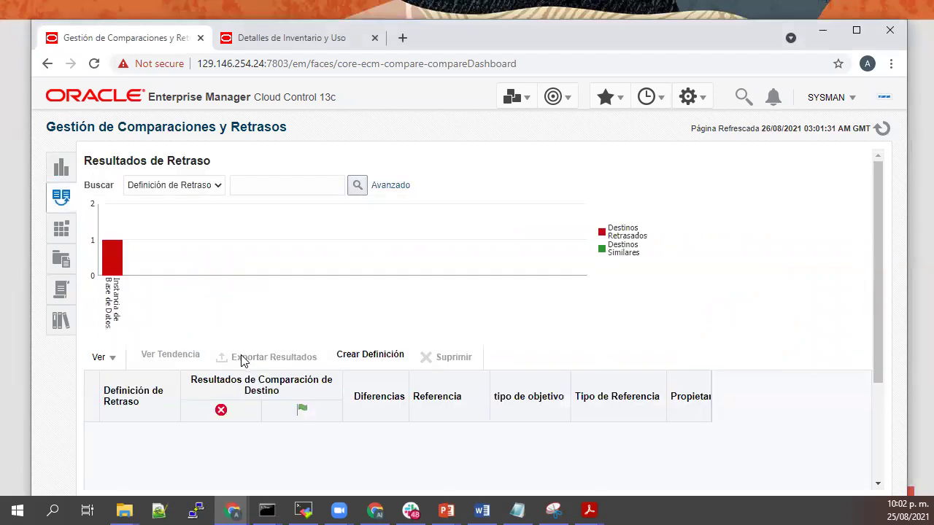
mouse_move(108, 259)
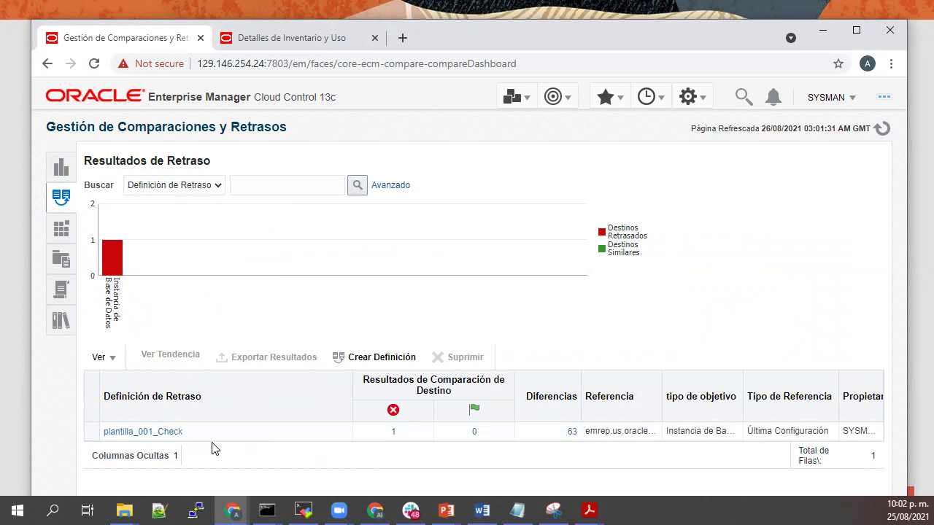
- Open the plantilla_001_Check drift results and examine the configuration differences between emrep.us.oracle.com and finance.subnet.vcn.oraclevcn.com
left_click(170, 436)
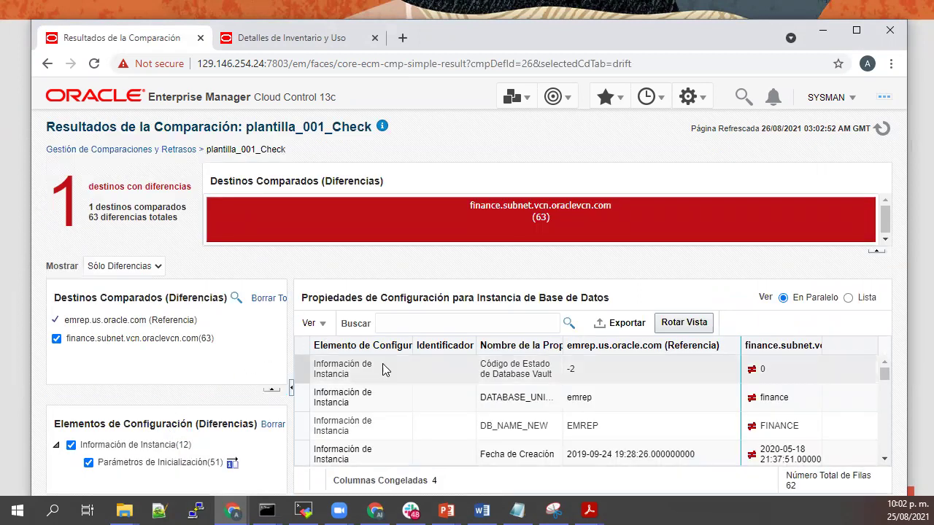
scroll(411, 395, "down", 2)
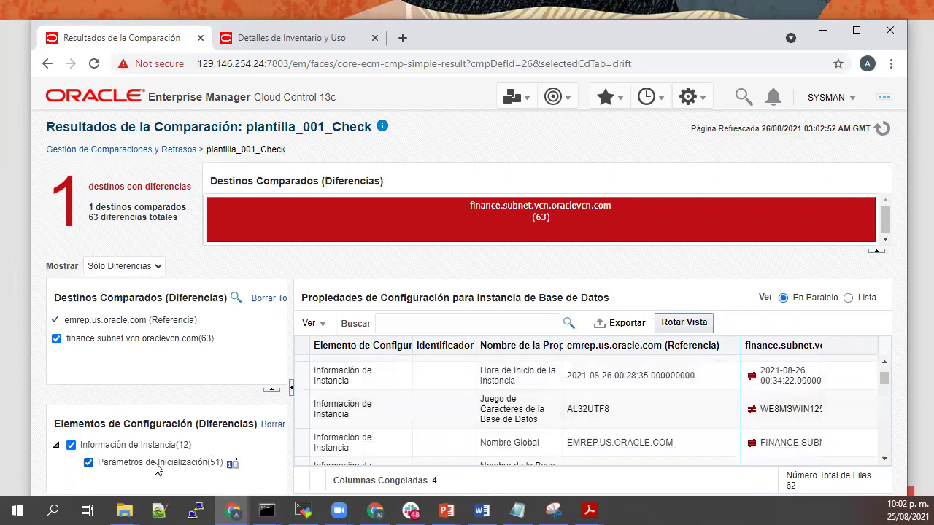
scroll(386, 434, "down", 3)
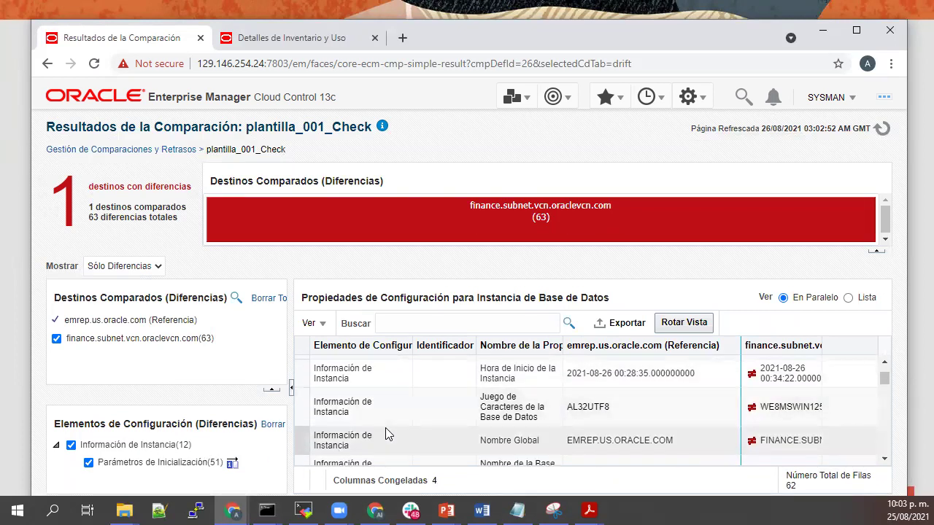
scroll(387, 434, "up", 5)
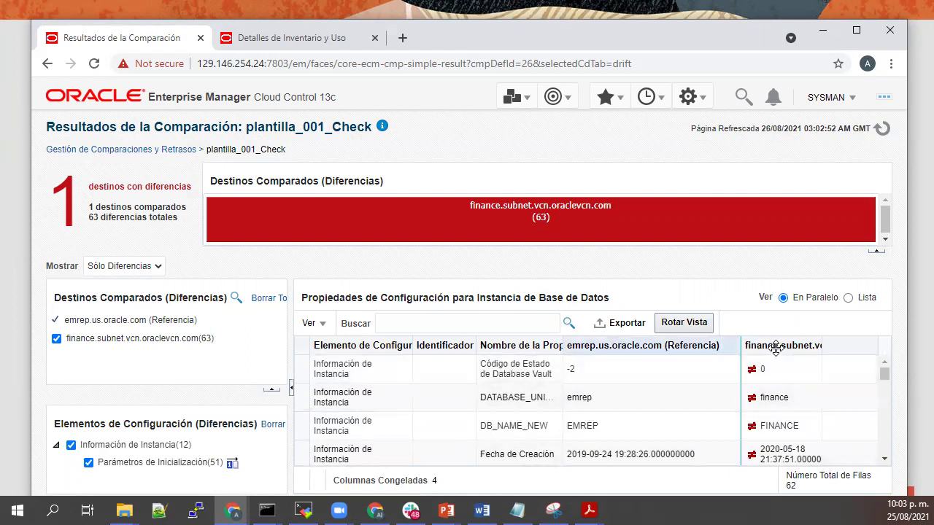
scroll(781, 403, "down", 5)
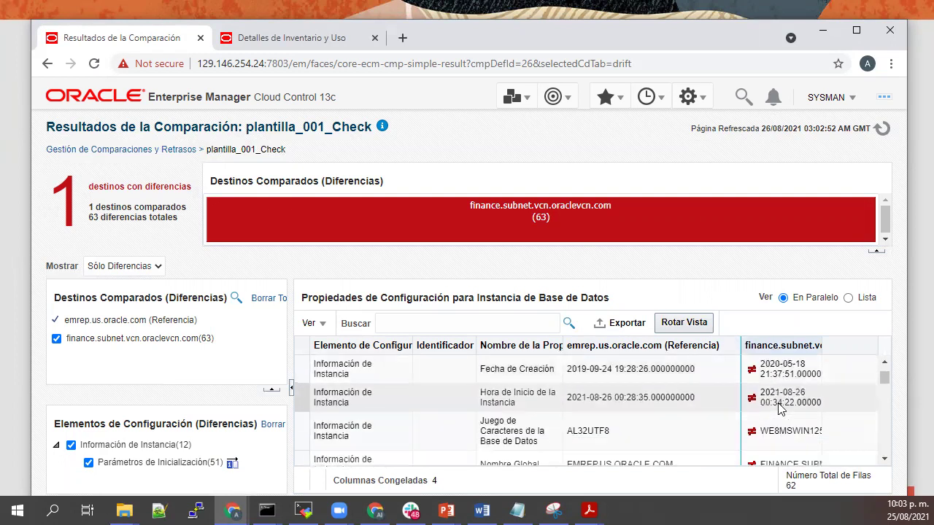
scroll(779, 403, "down", 6)
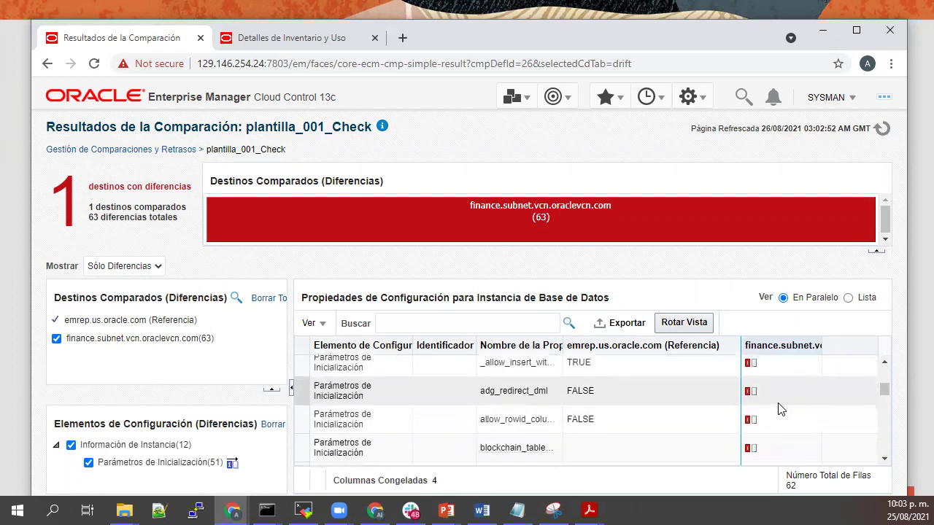
scroll(780, 408, "down", 6)
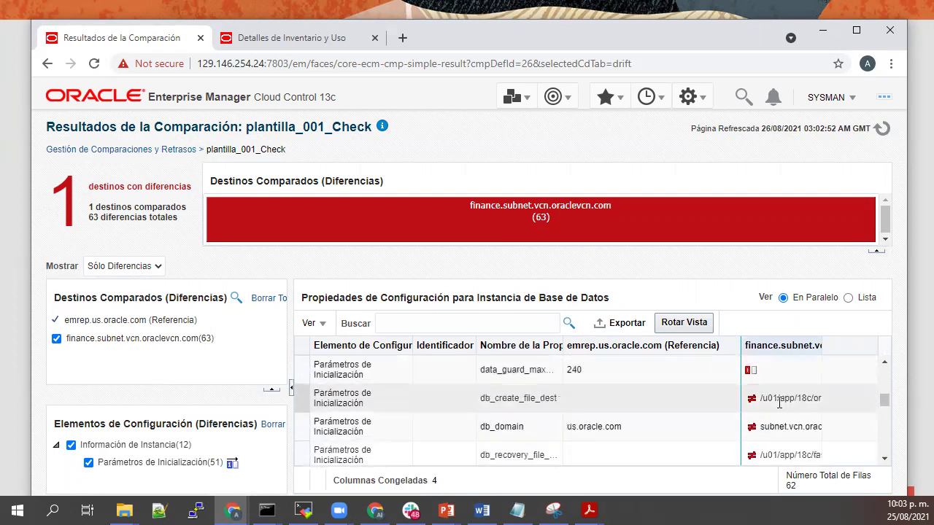
scroll(778, 403, "up", 7)
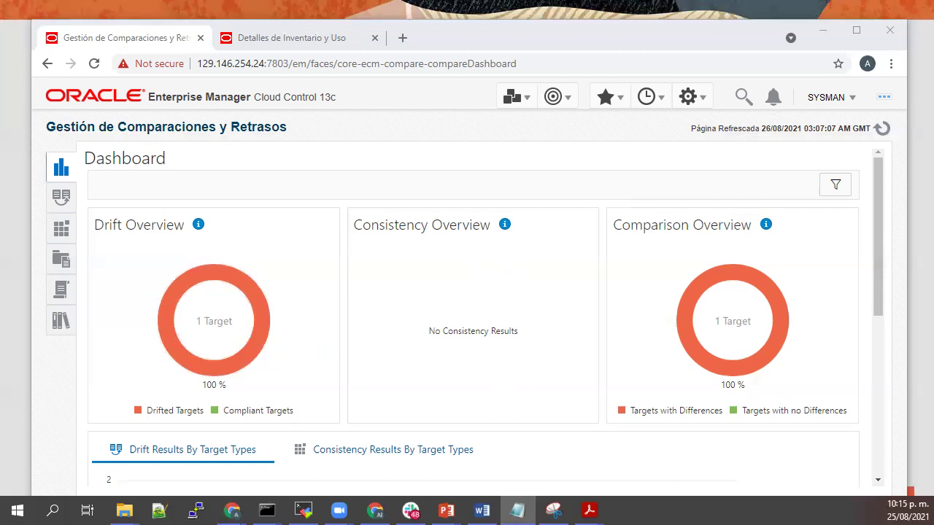
- Open the compliance library (Biblioteca under Cumplimiento) and look over the list of compliance standards
key("alt+Tab")
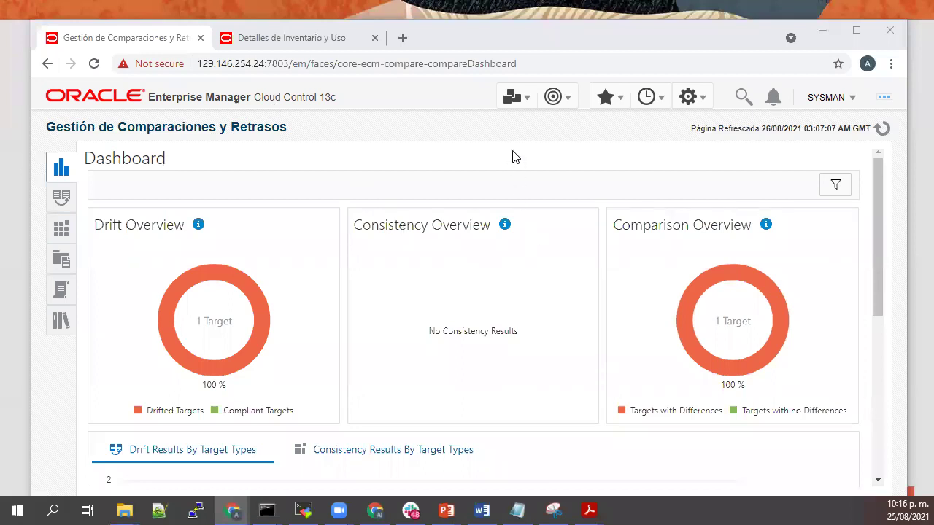
left_click(522, 105)
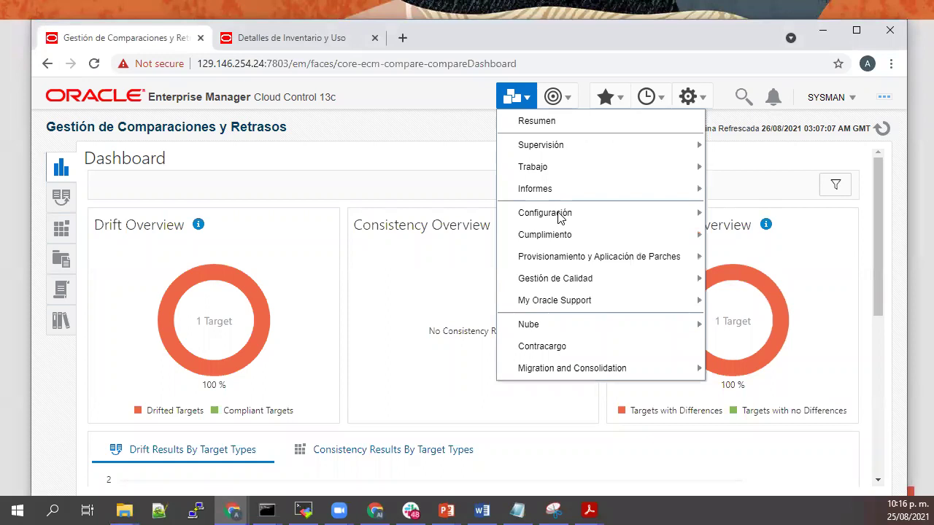
mouse_move(561, 238)
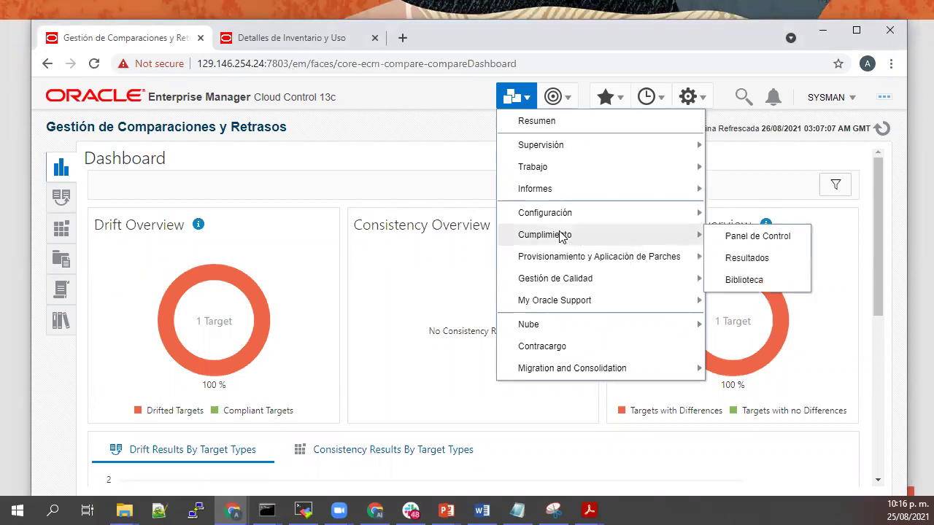
left_click(747, 281)
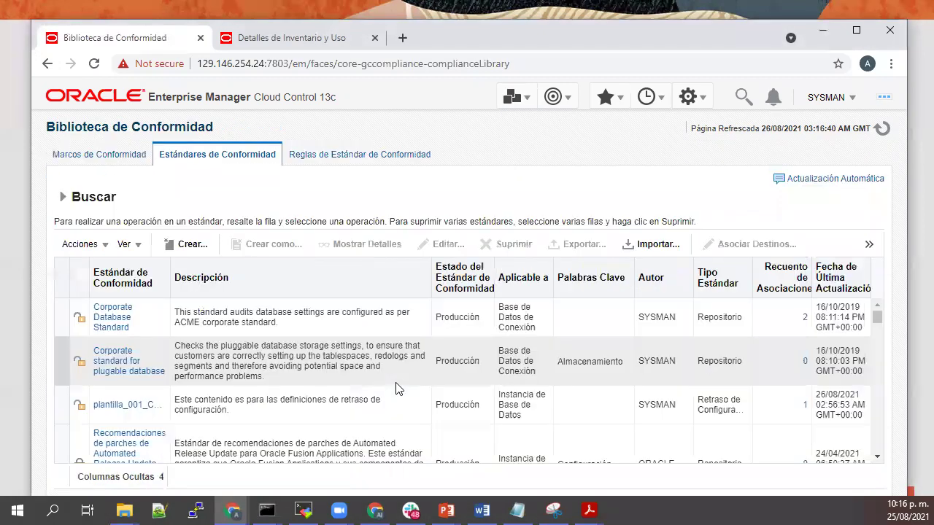
scroll(273, 405, "down", 5)
scroll(274, 405, "down", 2)
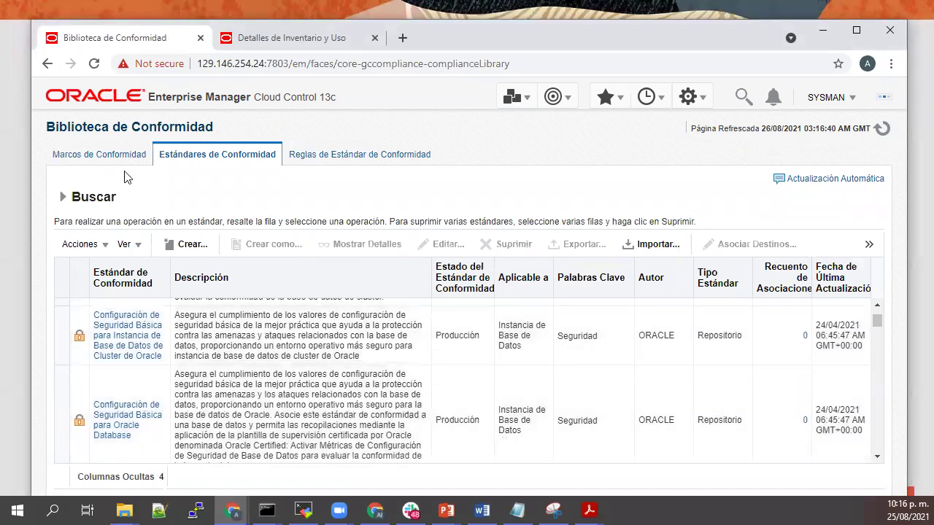
- Examine the available compliance frameworks and their descriptions in Marcos de Conformidad, including the STIG, CIS and PCI DSS entries
left_click(99, 156)
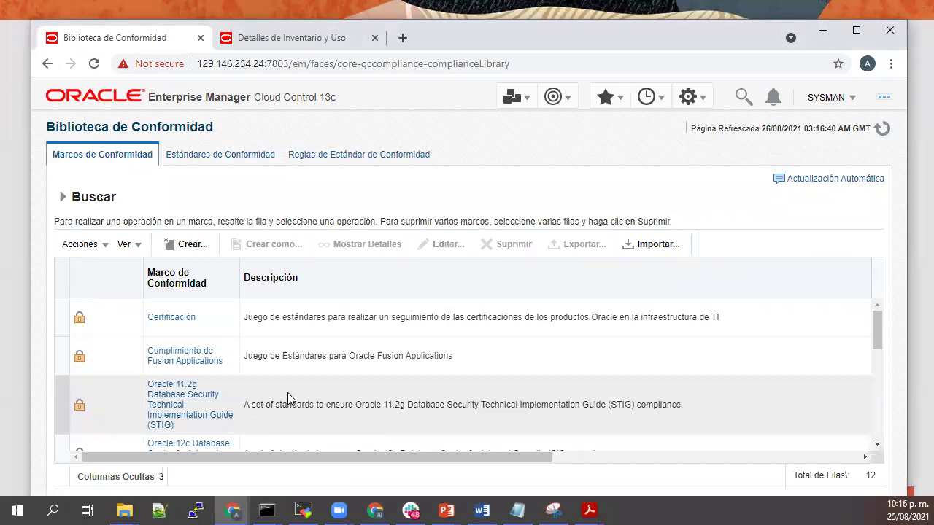
scroll(288, 398, "down", 1)
scroll(288, 398, "down", 1)
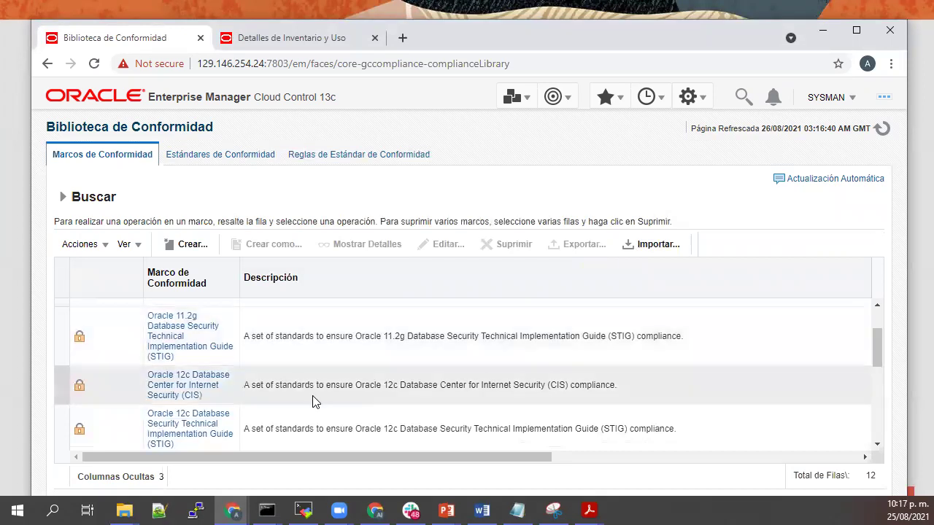
scroll(312, 394, "down", 1)
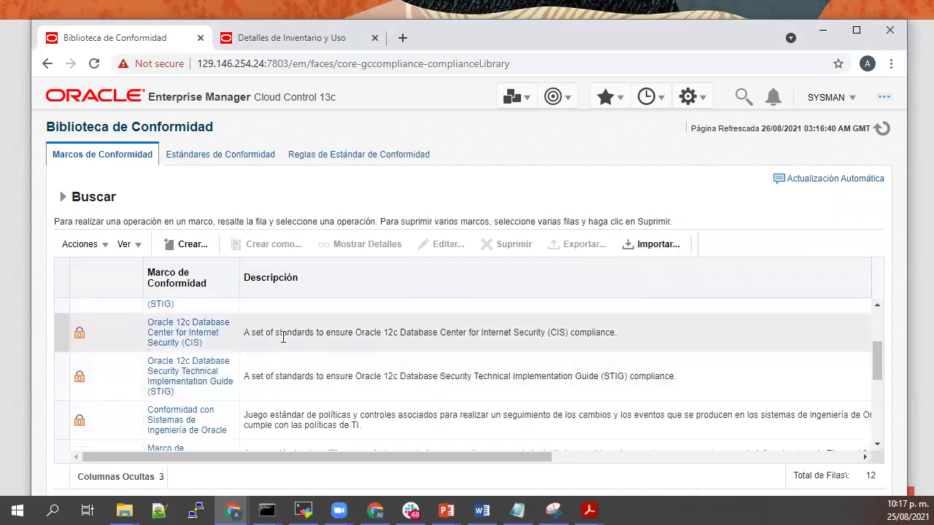
scroll(266, 392, "down", 4)
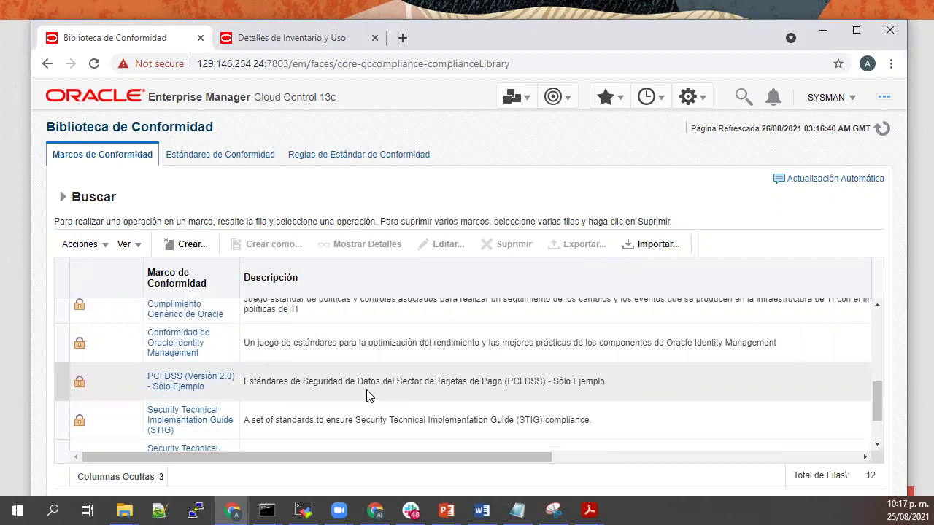
scroll(328, 397, "down", 2)
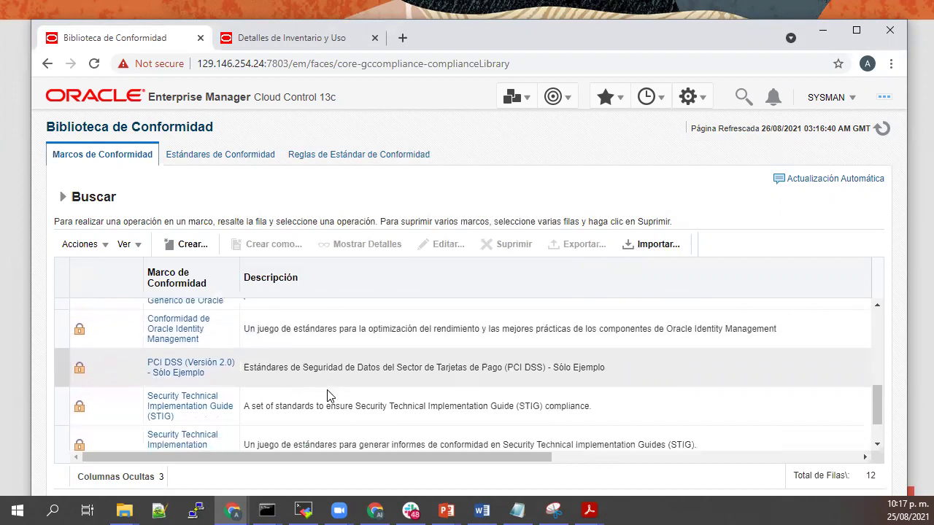
scroll(329, 390, "up", 5)
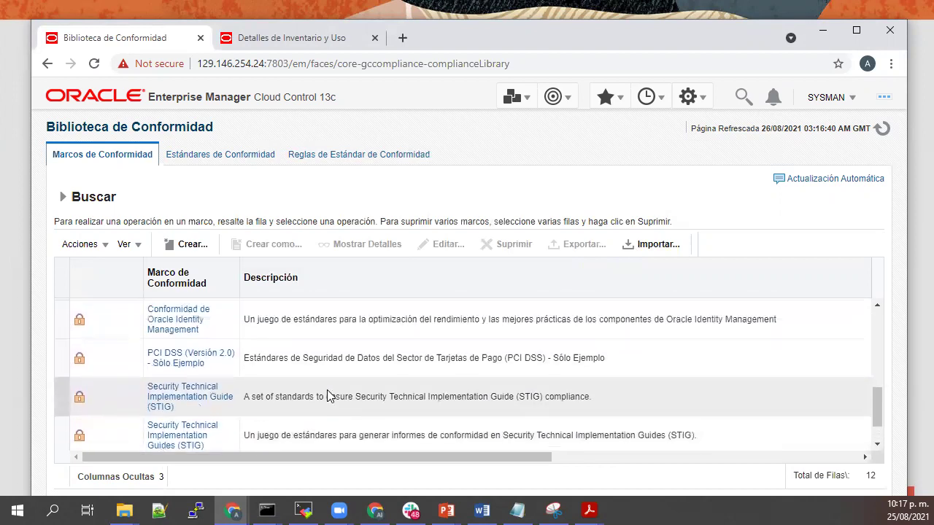
scroll(327, 392, "up", 3)
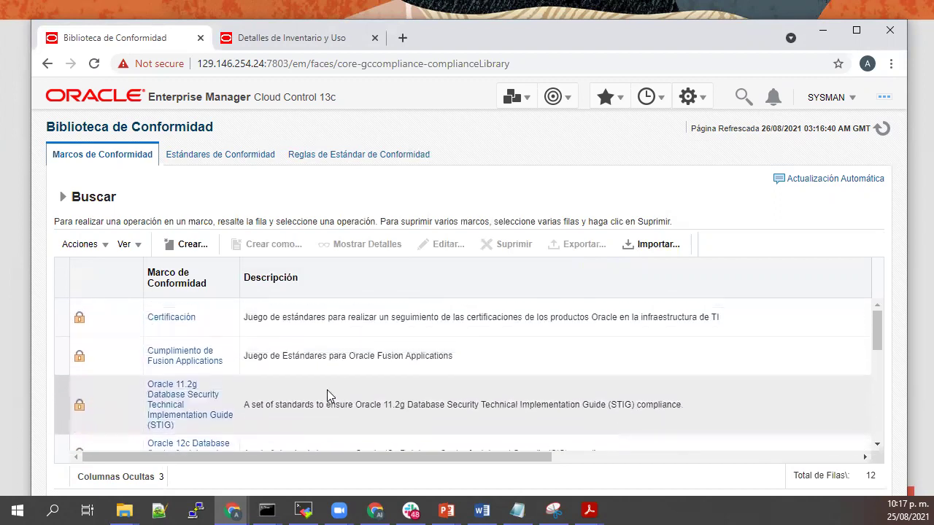
- Create a compliance standard named Seguridad_basica modelled on the existing standard Configuración de Seguridad Básica para Oracle Database
left_click(231, 157)
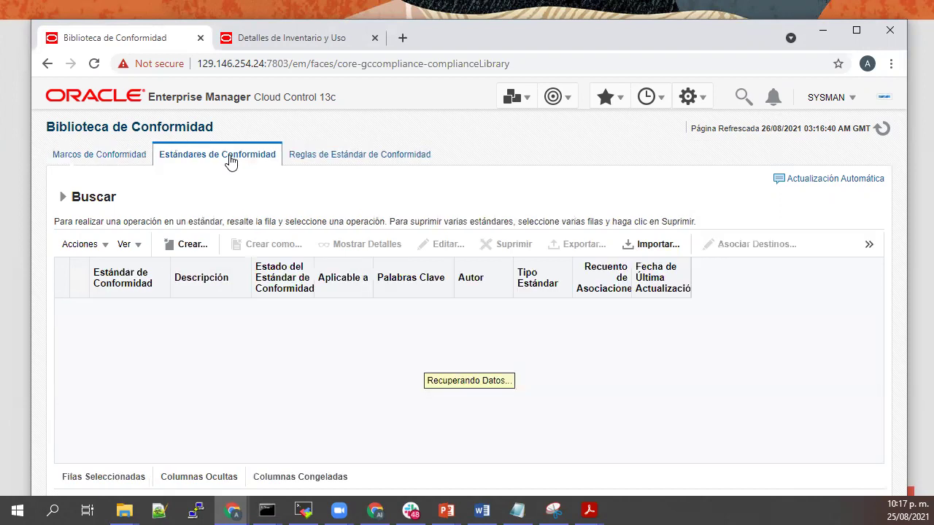
scroll(272, 393, "down", 3)
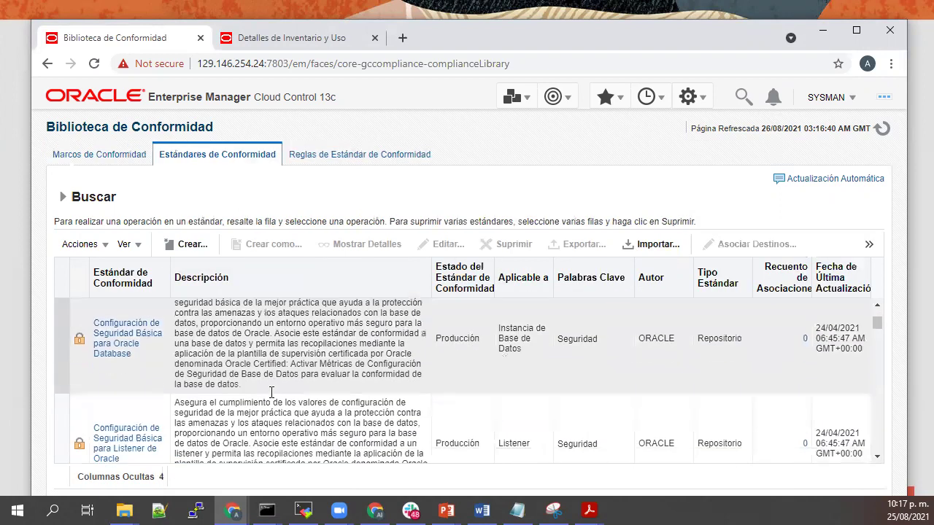
scroll(271, 393, "down", 5)
scroll(272, 397, "up", 4)
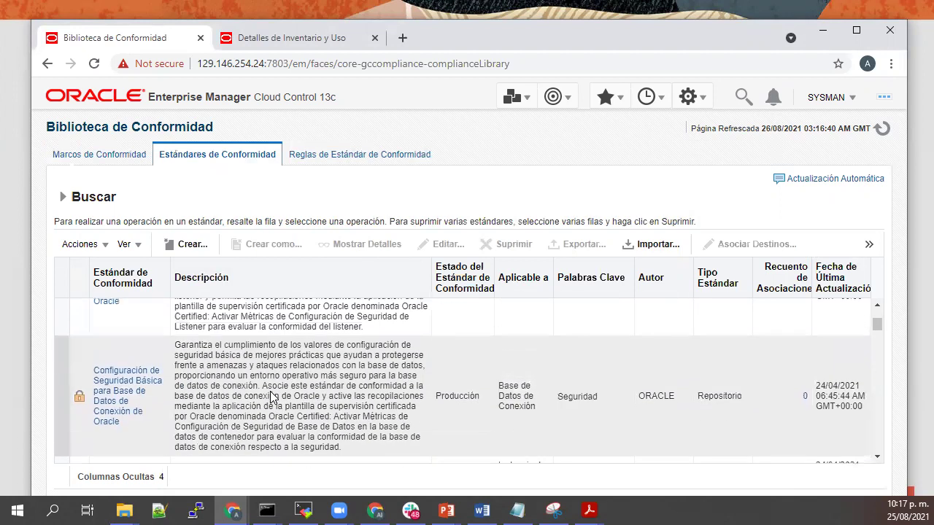
scroll(271, 396, "down", 4)
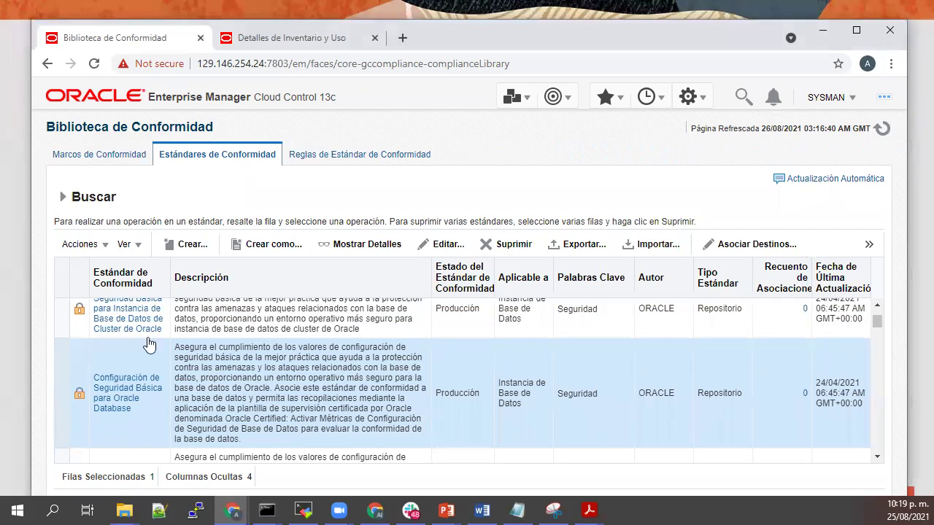
left_click(278, 250)
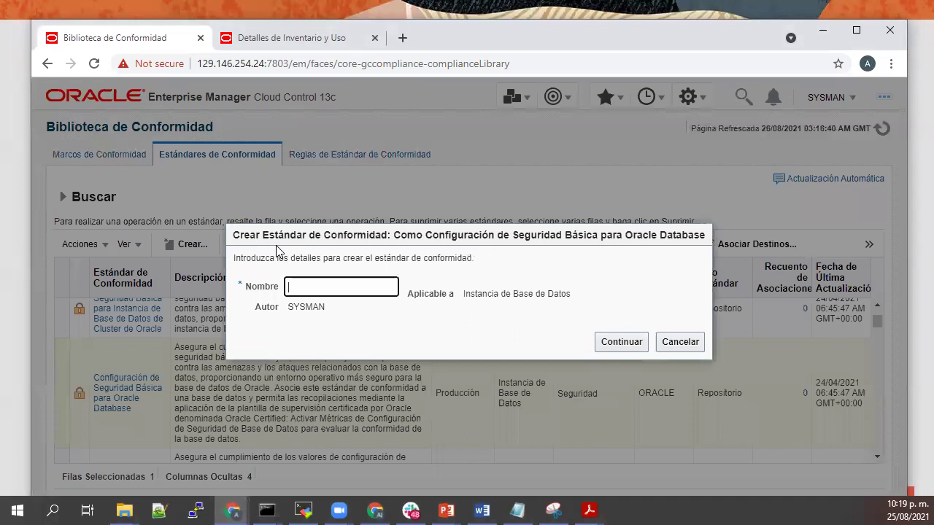
type("Seguridad_basica")
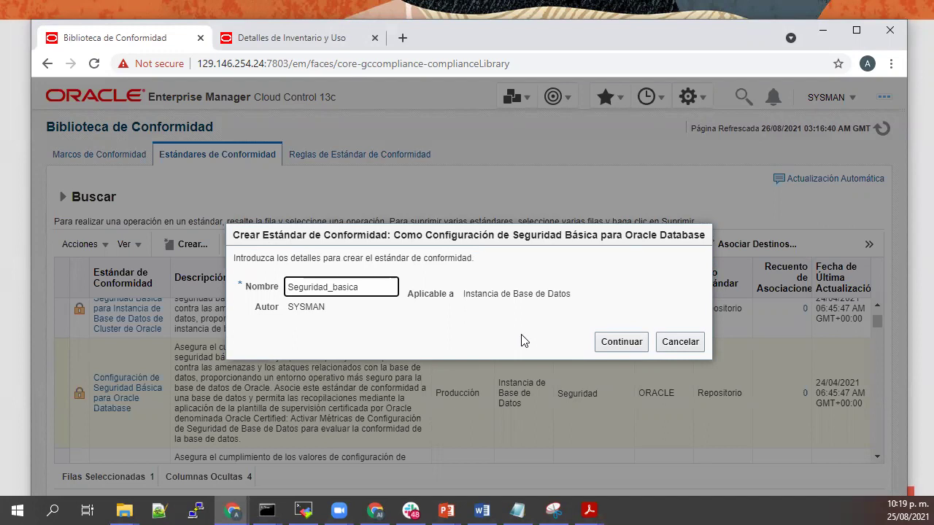
left_click(634, 340)
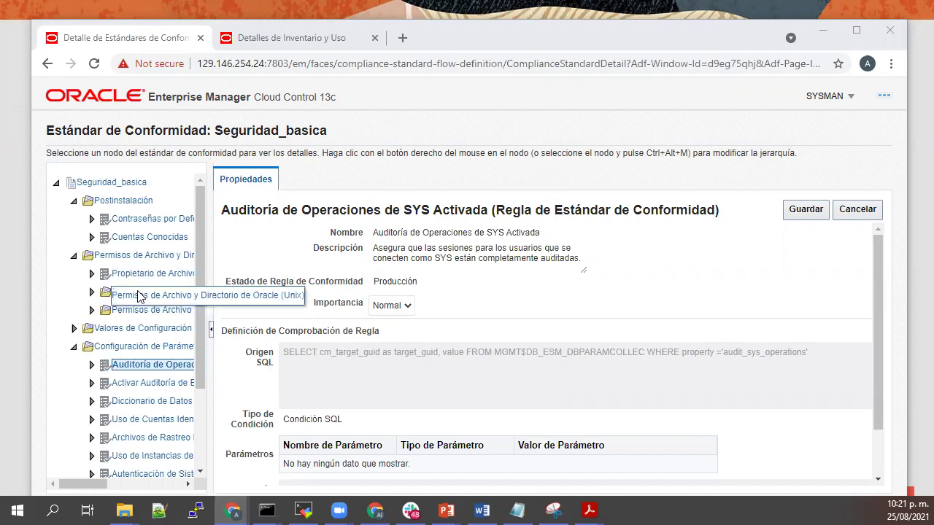
- Review the password, account, auditing and database access rules and rule folders of Seguridad_basica, and save the compliance standard
left_click(139, 224)
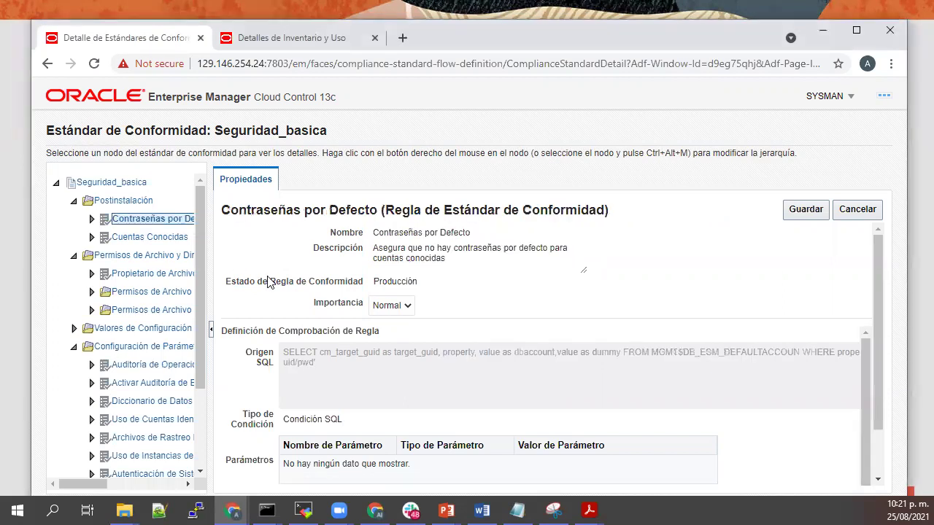
left_click(147, 242)
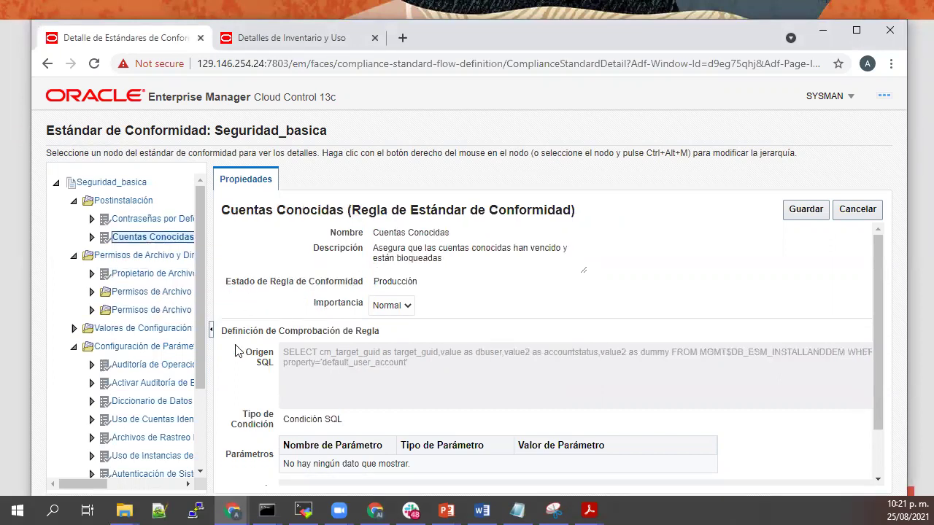
left_click(144, 367)
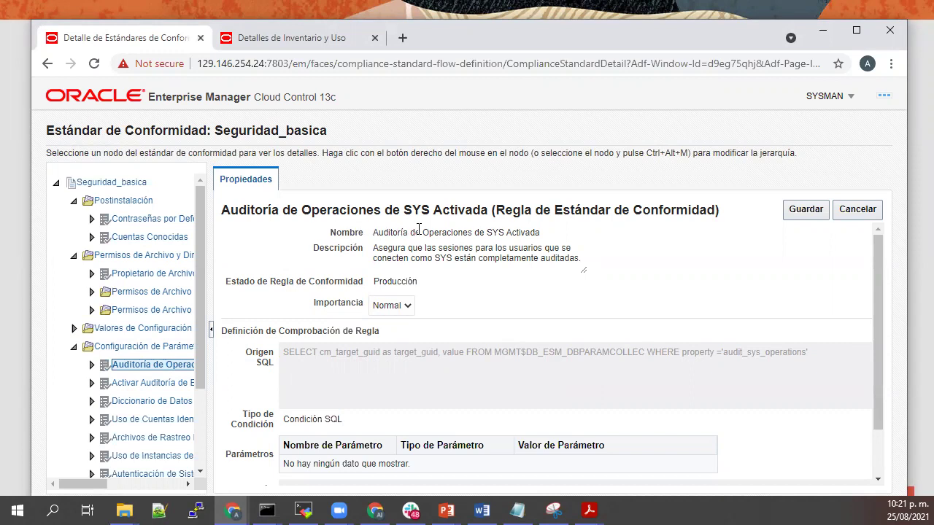
left_click(149, 389)
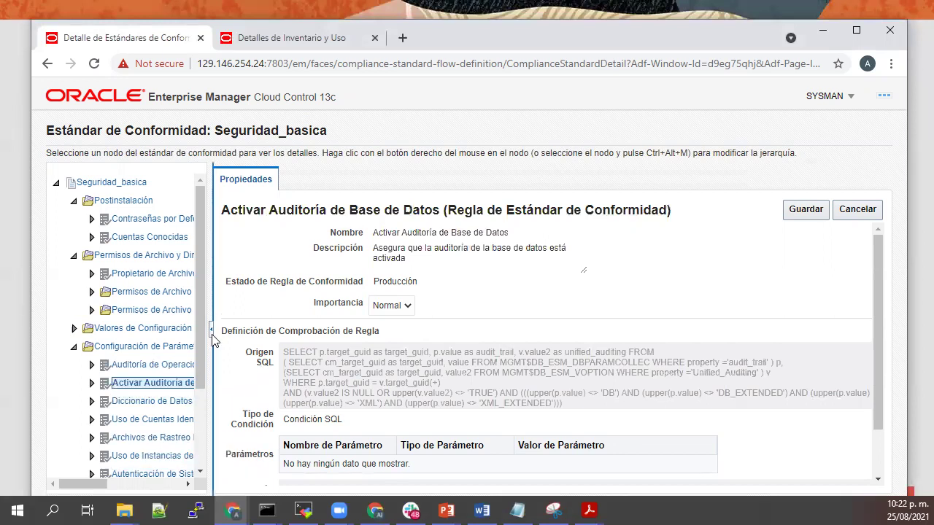
left_click_drag(202, 328, 209, 433)
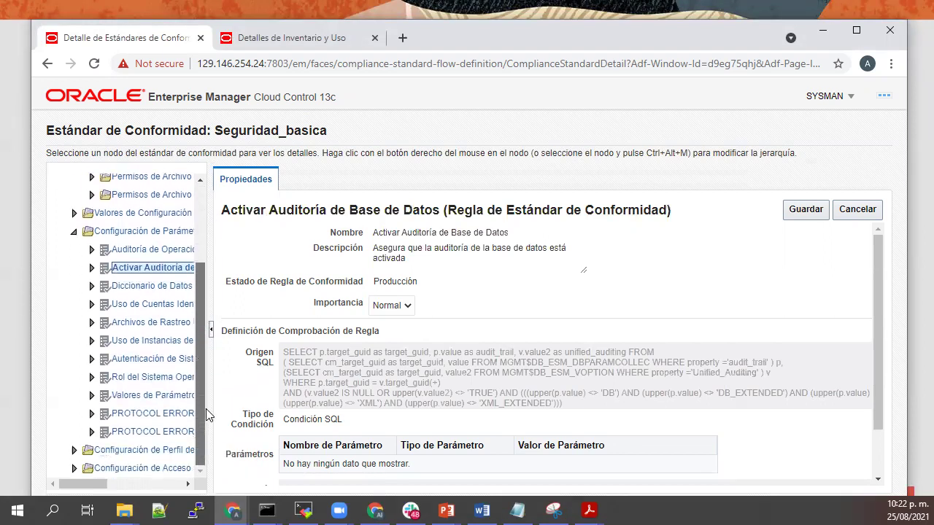
left_click(127, 453)
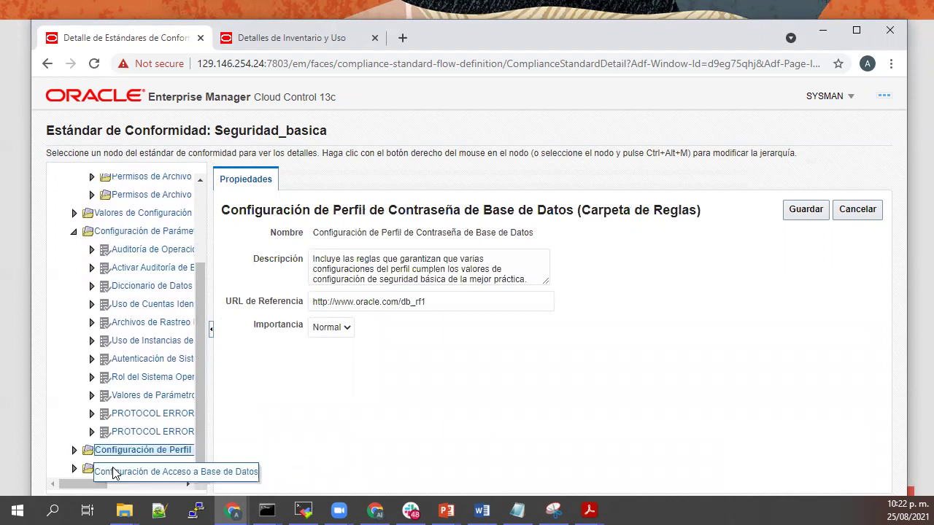
left_click(113, 472)
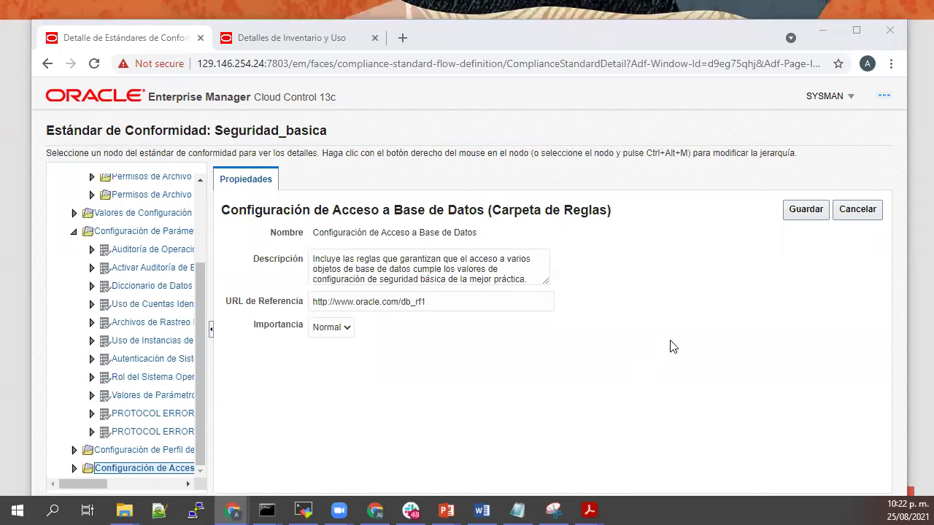
left_click(800, 211)
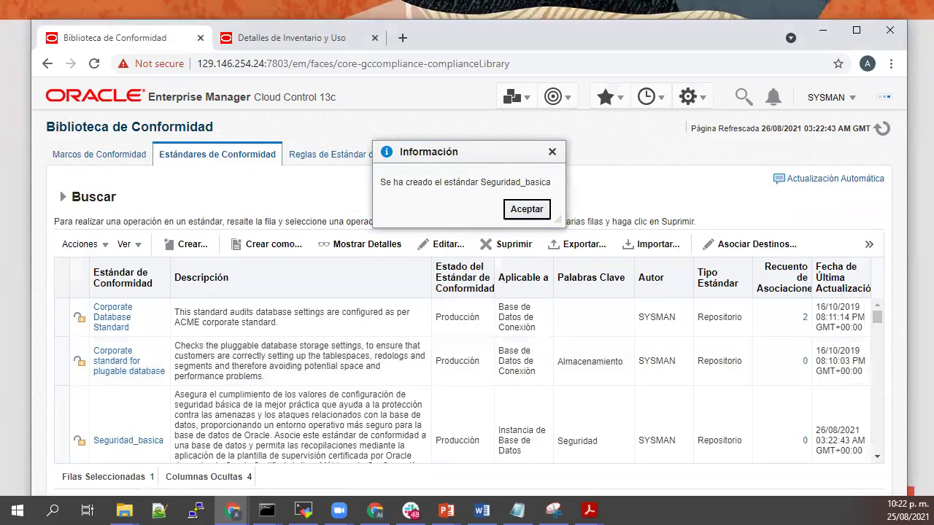
- Associate the database instance emrep.us.oracle.com with the Seguridad_basica compliance standard and open the standard's target associations
left_click(527, 211)
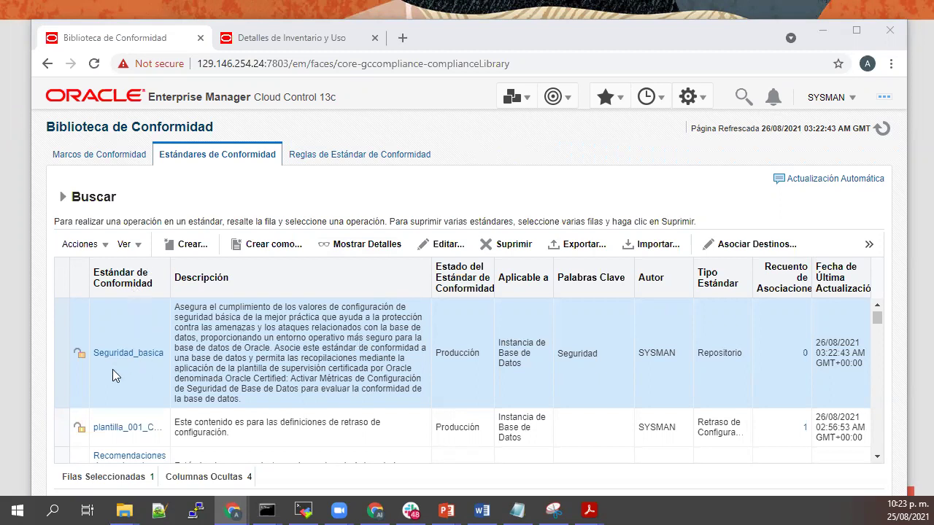
left_click(743, 247)
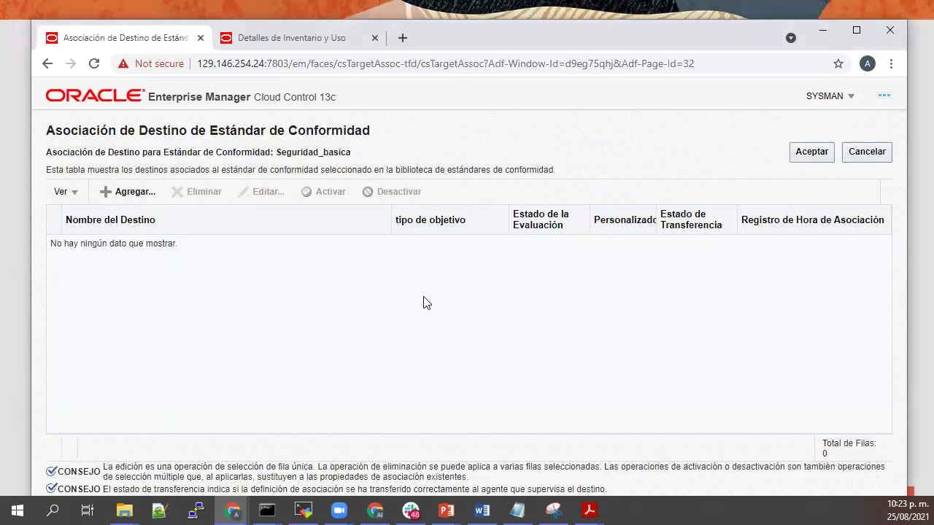
left_click(129, 196)
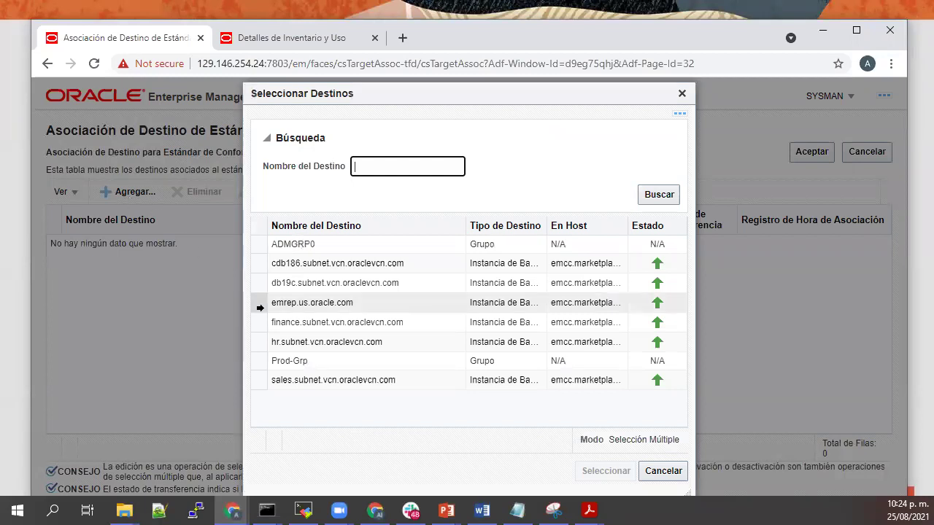
left_click(257, 303)
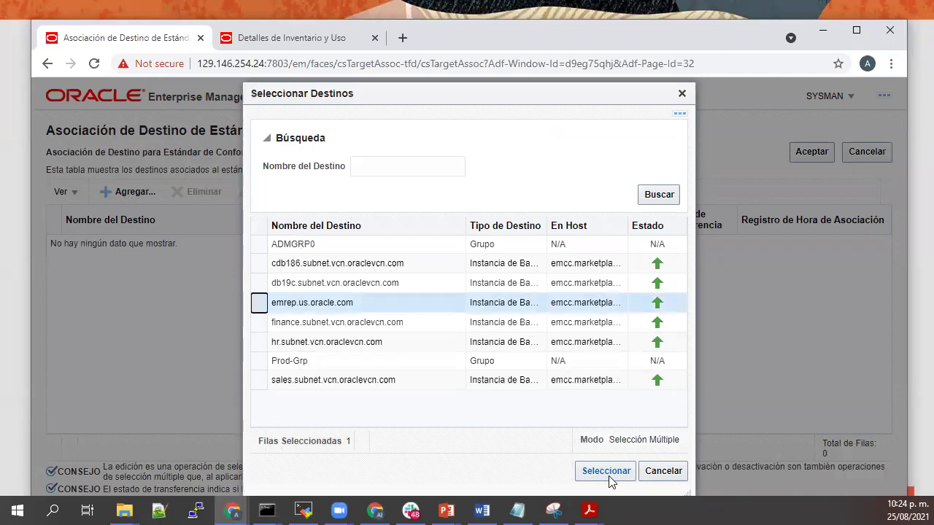
left_click(608, 476)
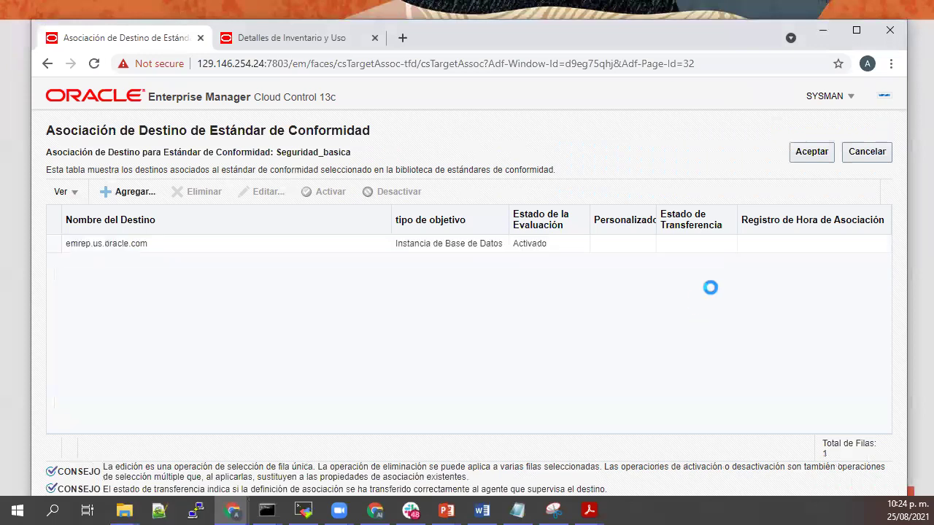
left_click(800, 158)
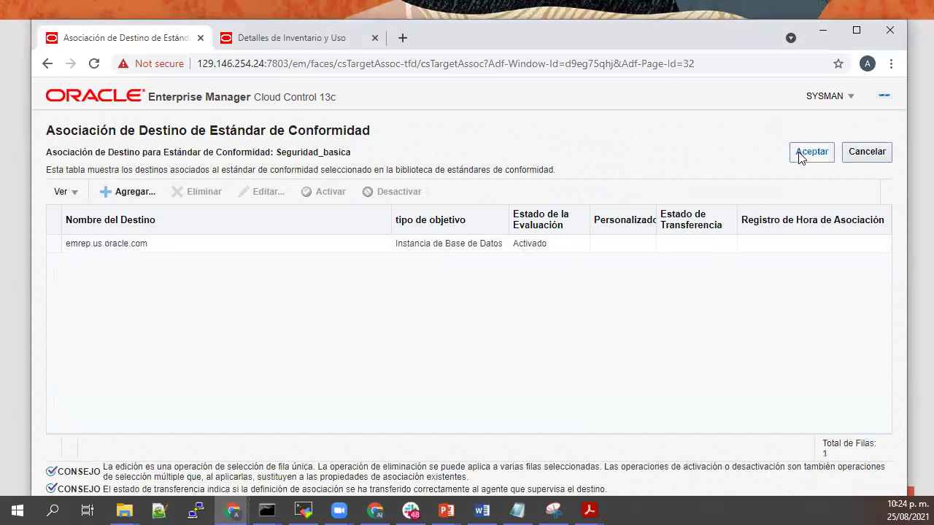
left_click(541, 335)
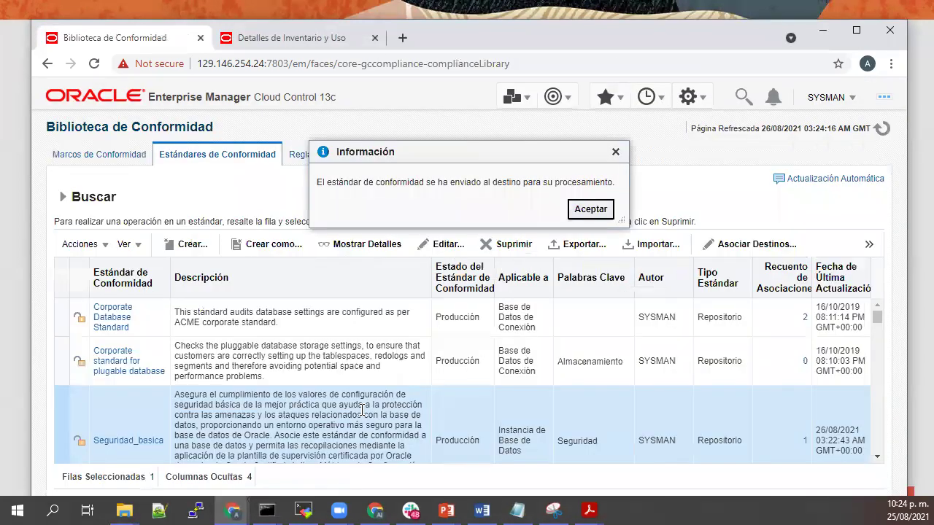
scroll(300, 430, "down", 1)
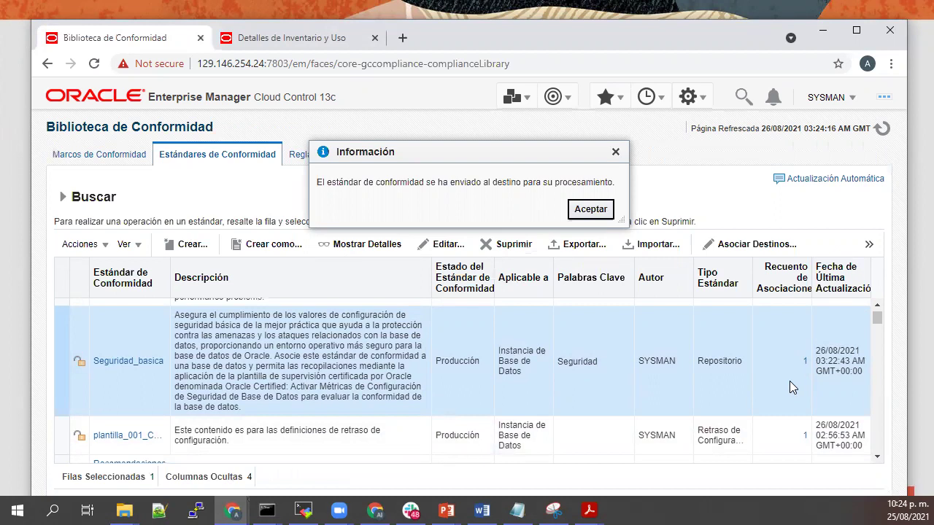
left_click(592, 213)
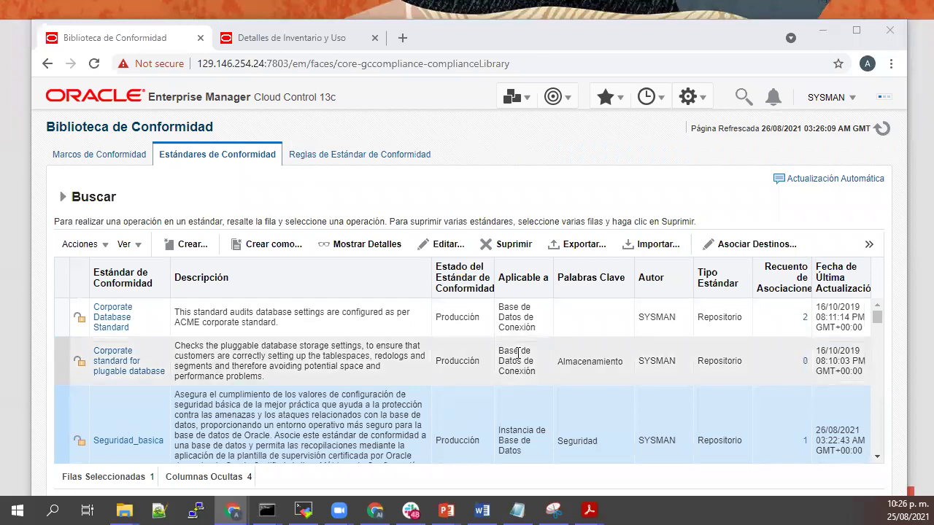
scroll(708, 407, "down", 1)
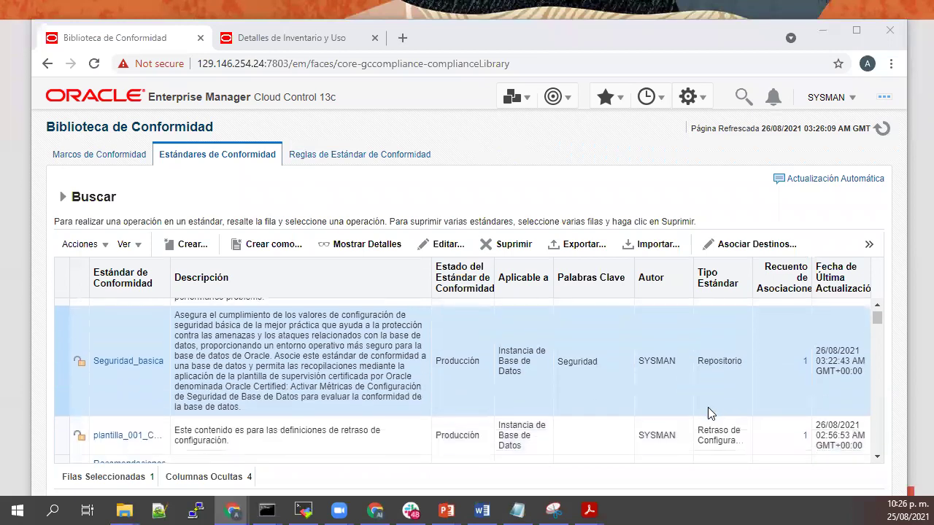
left_click(803, 362)
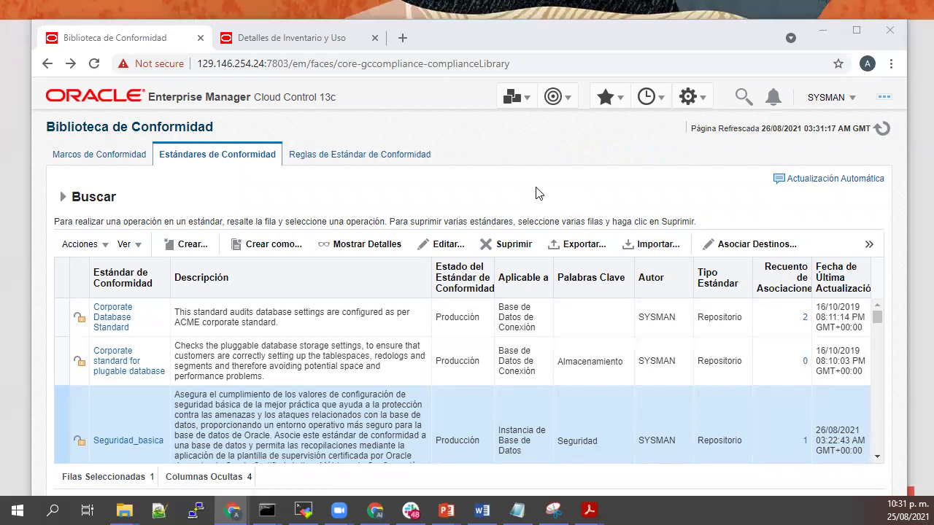
- Open the compliance dashboard and review the evaluated targets, violations, score distribution, violations by target type and compliance summary by standard
left_click(529, 104)
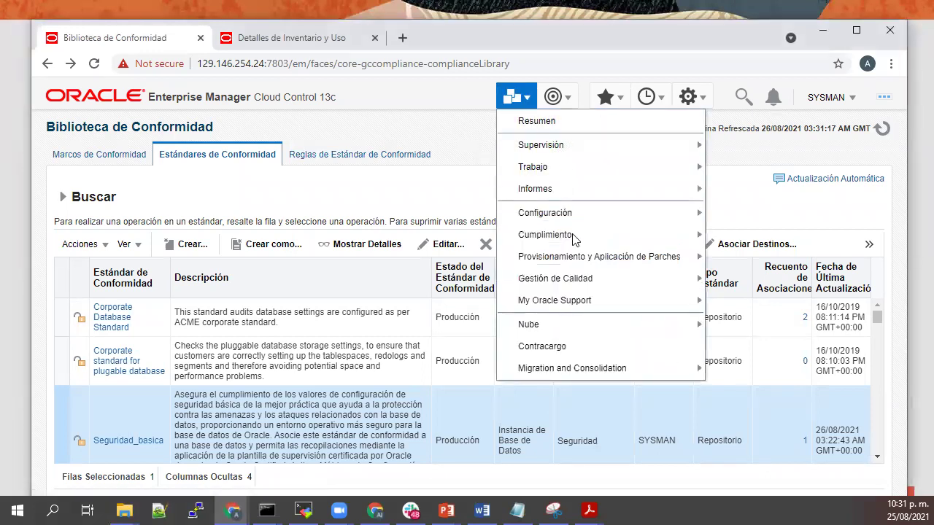
mouse_move(574, 239)
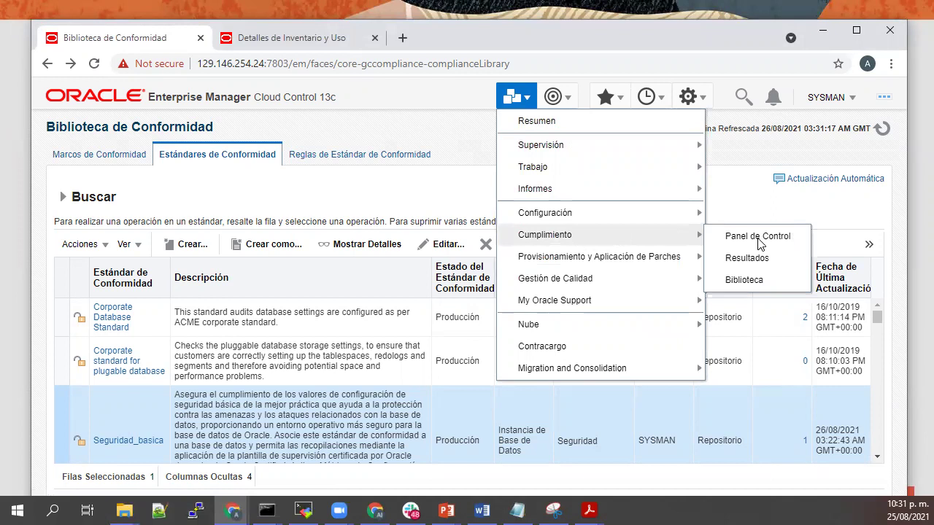
left_click(757, 238)
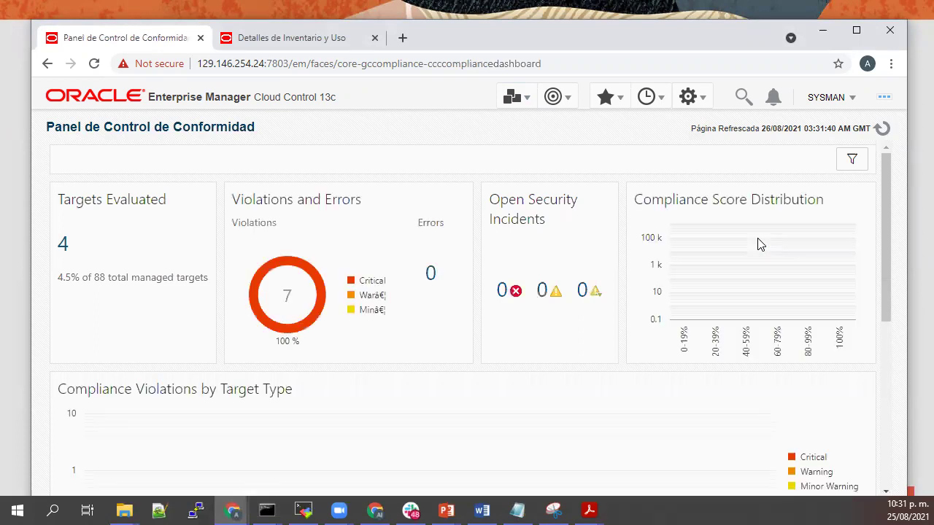
scroll(437, 396, "down", 3)
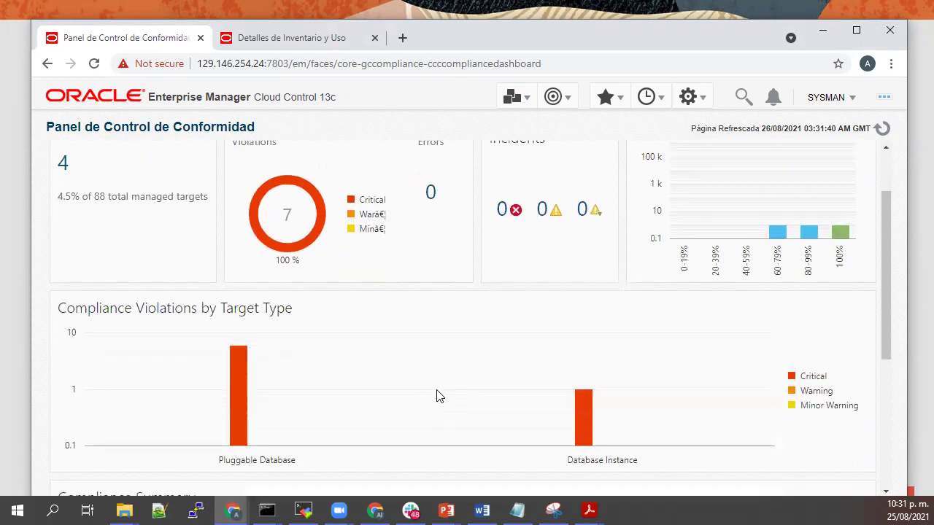
scroll(436, 396, "up", 2)
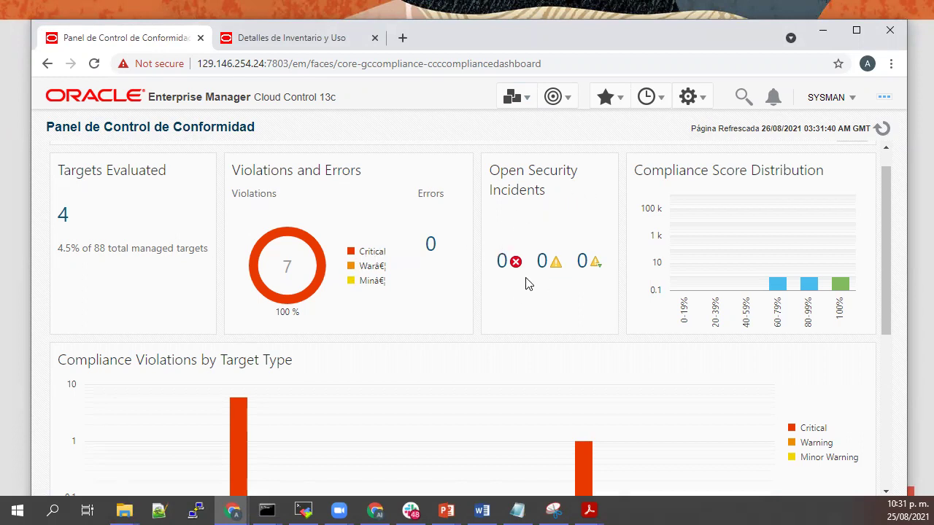
scroll(559, 288, "down", 1)
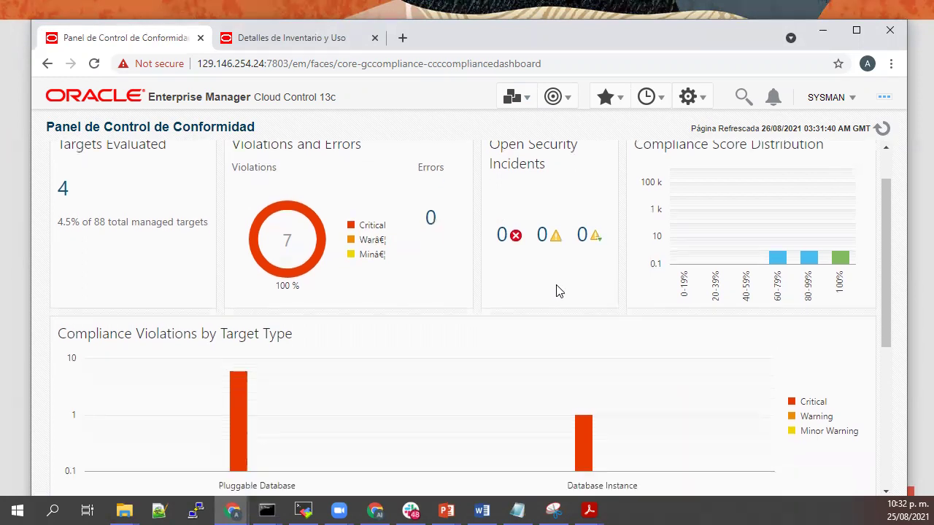
scroll(552, 275, "up", 1)
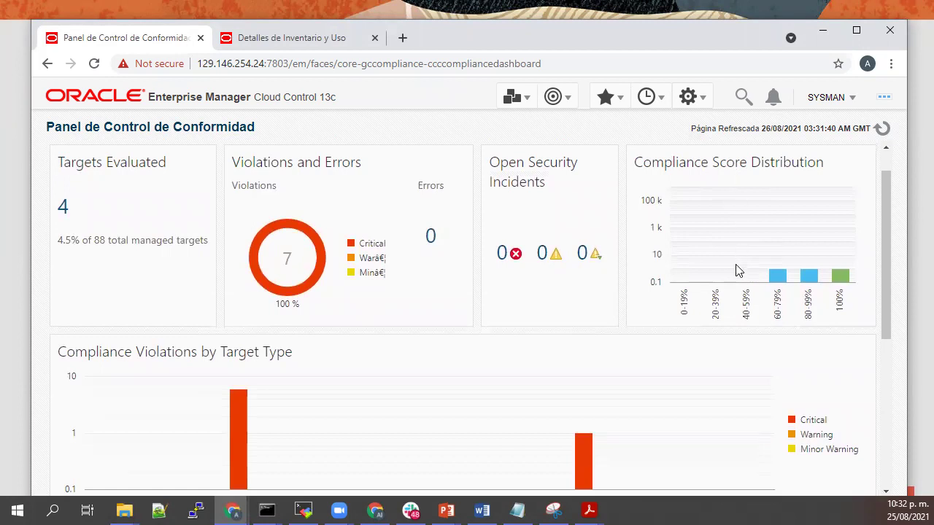
scroll(482, 377, "down", 3)
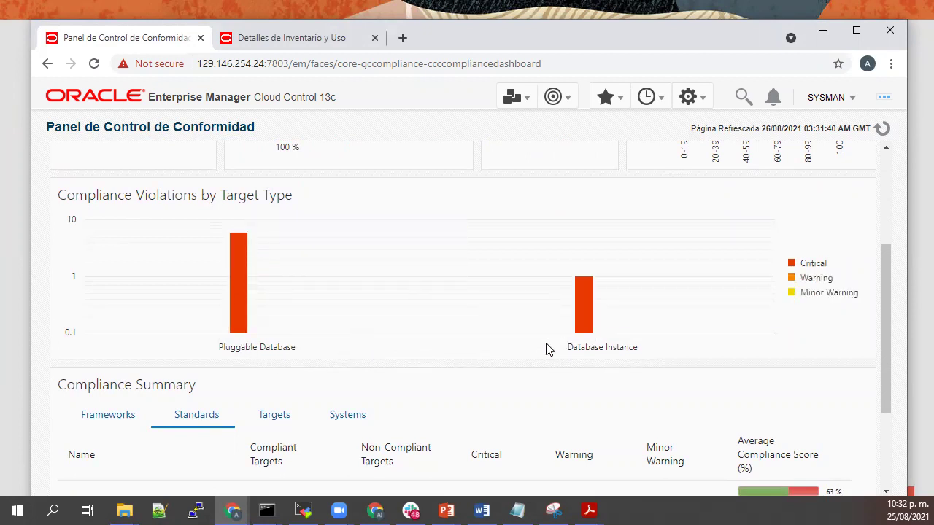
mouse_move(581, 326)
scroll(448, 394, "down", 2)
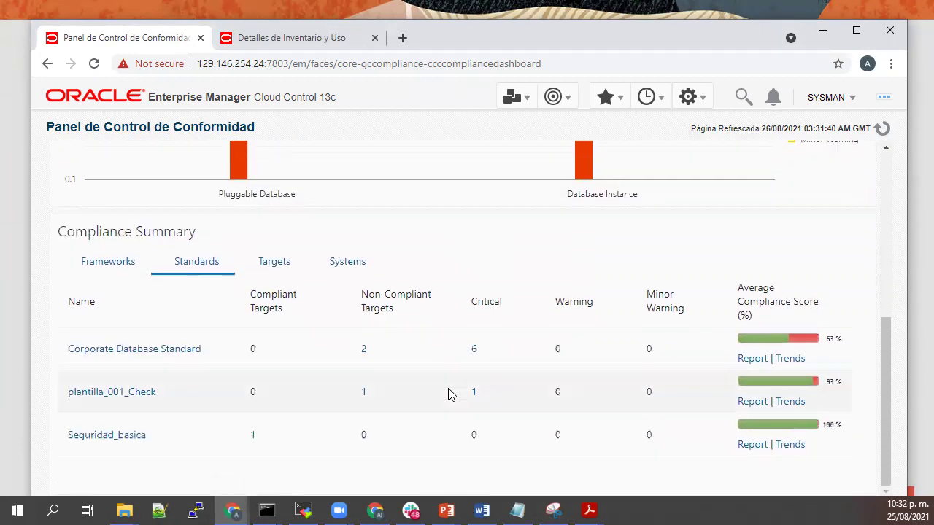
- Examine the compliance summary by framework and by target
left_click(113, 268)
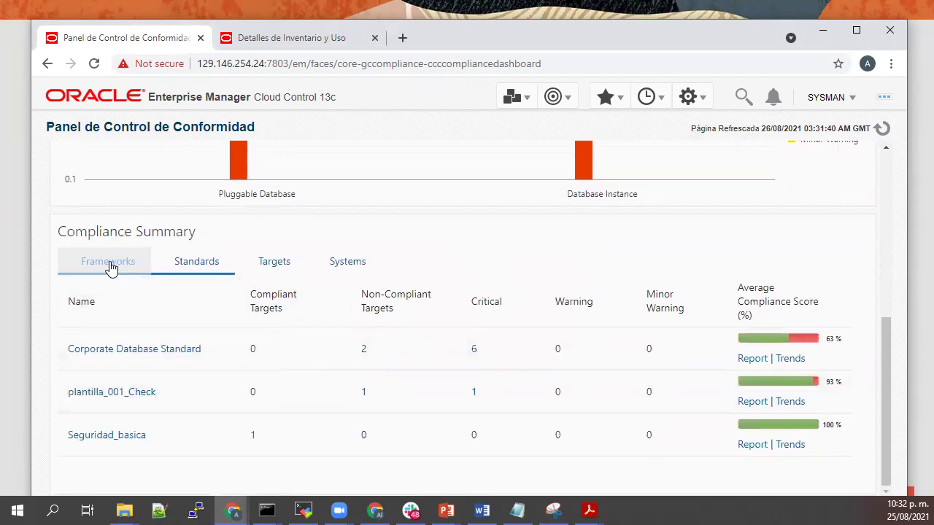
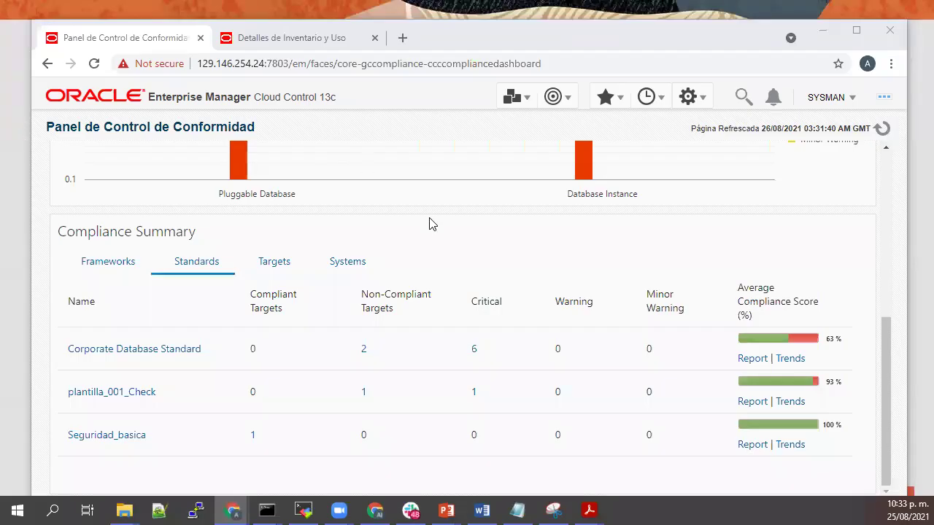
left_click(283, 261)
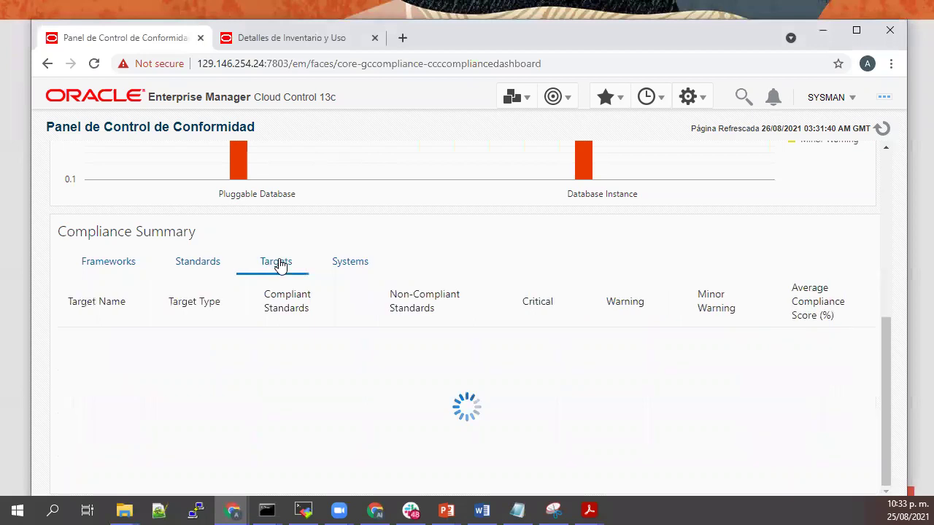
scroll(189, 375, "down", 1)
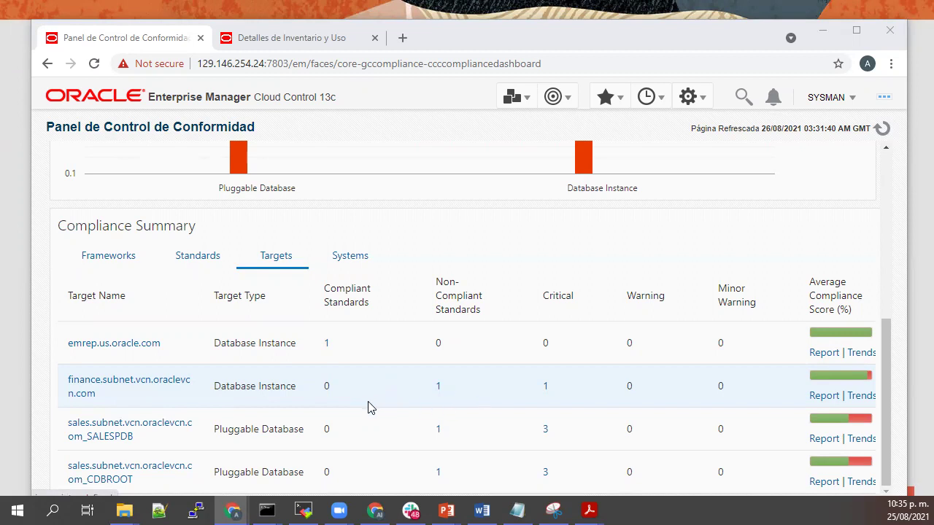
- Review the critical violations of finance.subnet.vcn.oraclevcn.com and its compliance evaluation report for plantilla_001_Check, and close both
left_click(544, 387)
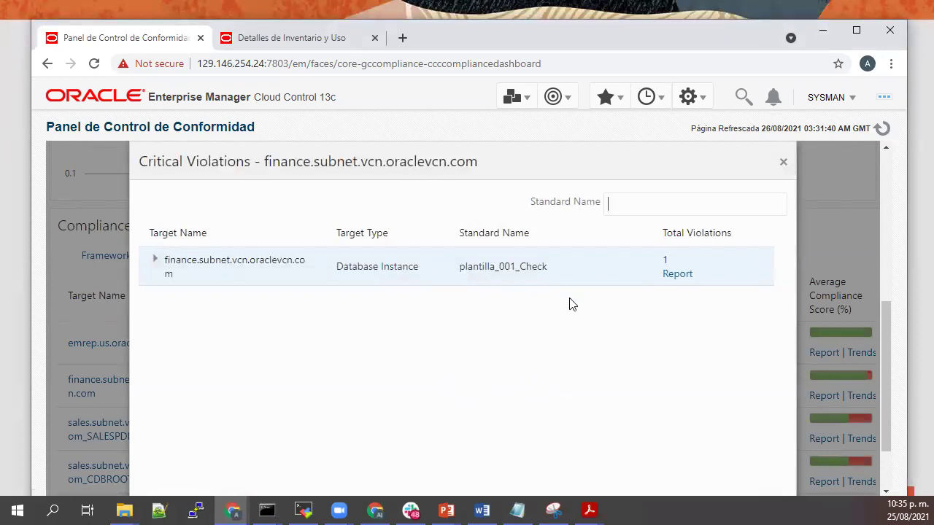
left_click(674, 276)
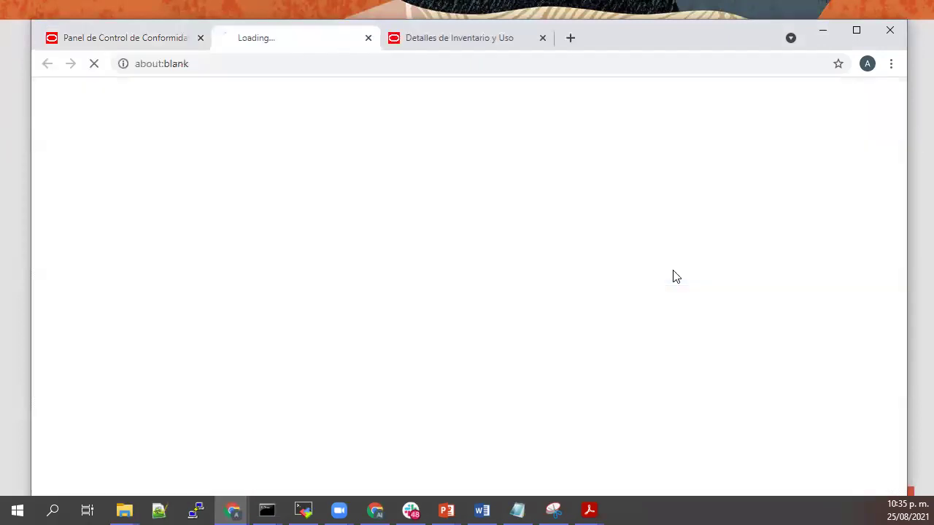
scroll(482, 377, "down", 1)
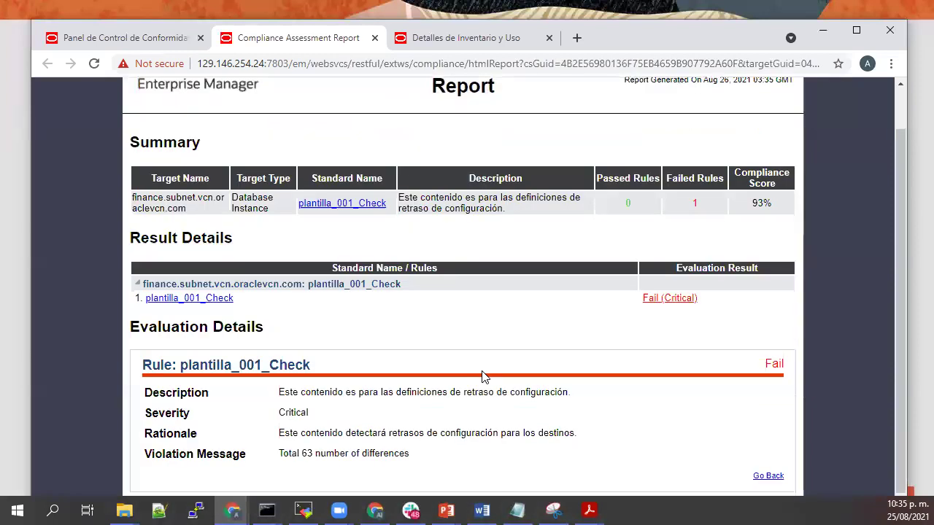
scroll(482, 377, "up", 1)
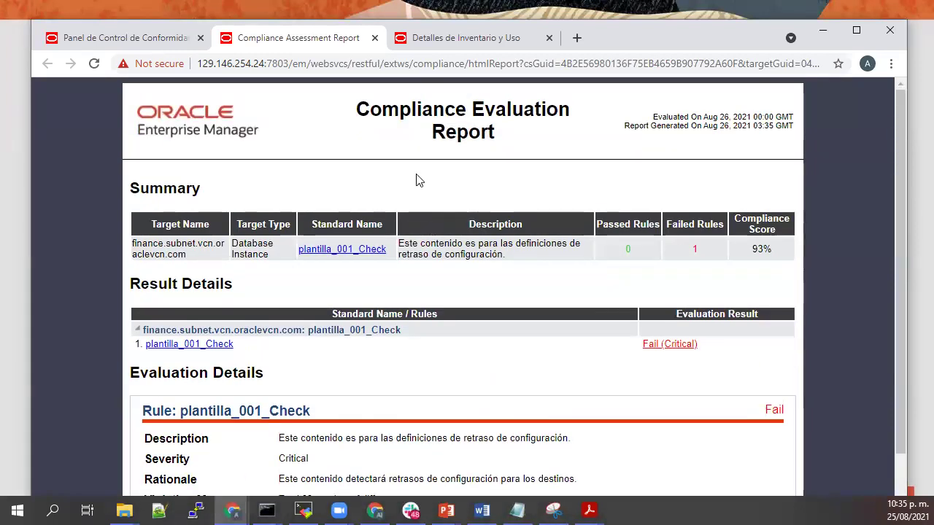
left_click(374, 38)
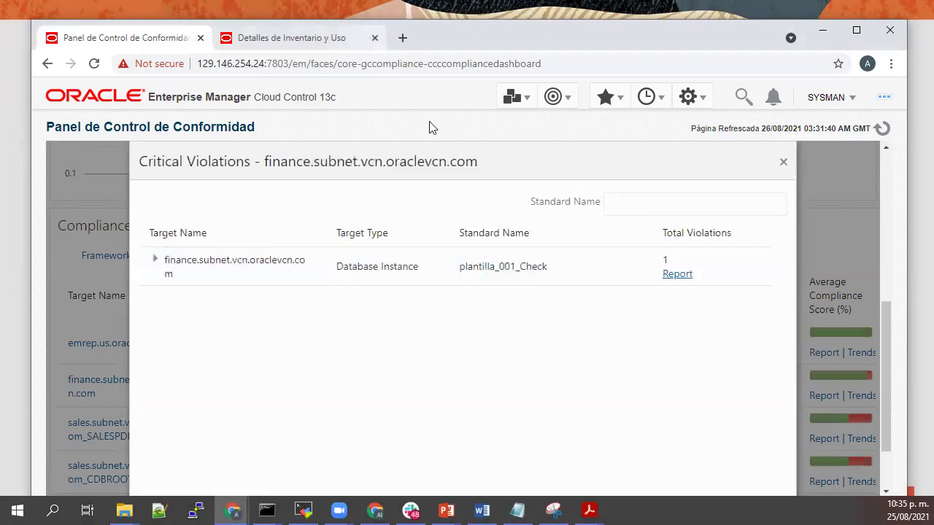
left_click(784, 163)
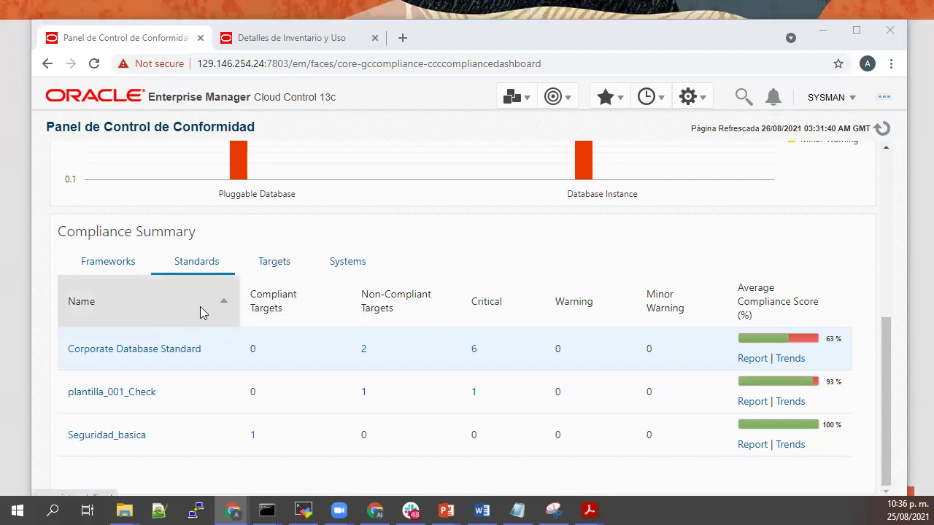
- Examine the critical violations of Corporate Database Standard, expanding the rule details for the sales CDBROOT and SALESPDB pluggable databases
left_click(475, 351)
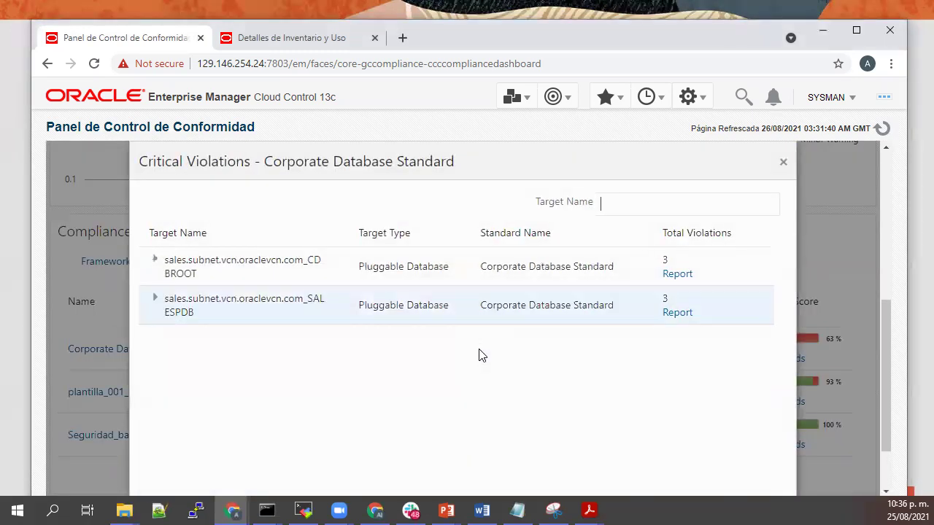
left_click(154, 261)
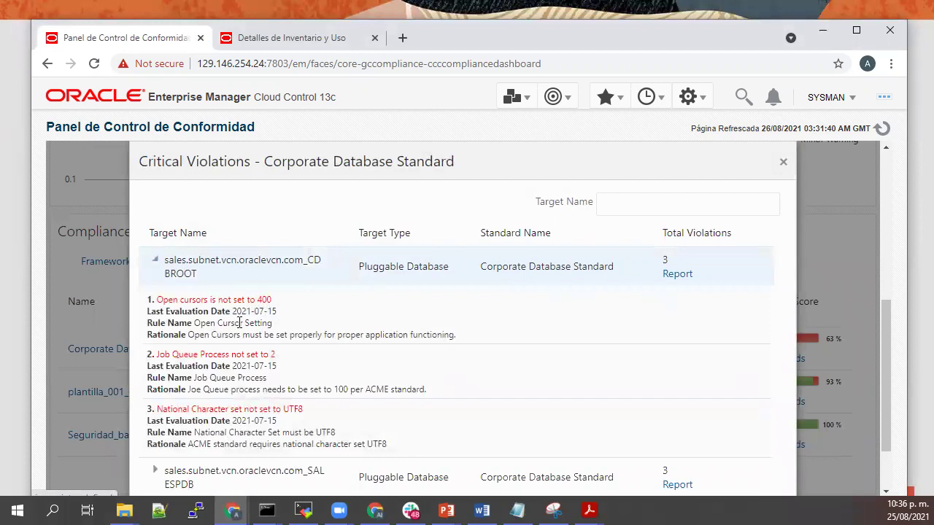
scroll(357, 375, "down", 1)
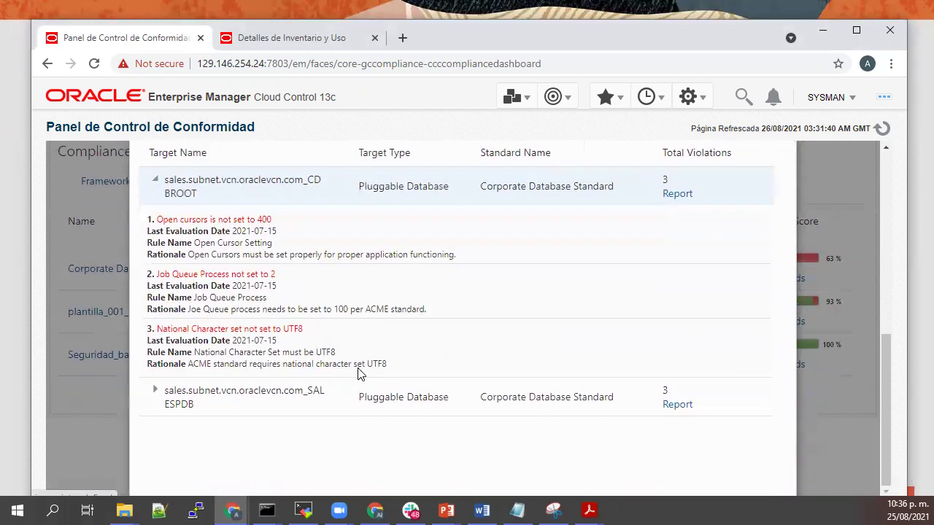
left_click(155, 394)
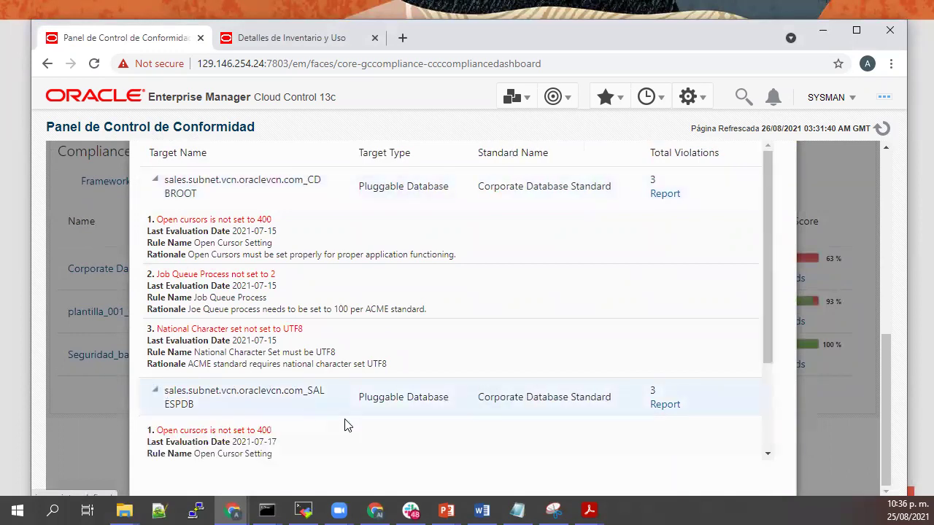
scroll(355, 445, "down", 1)
scroll(355, 444, "down", 2)
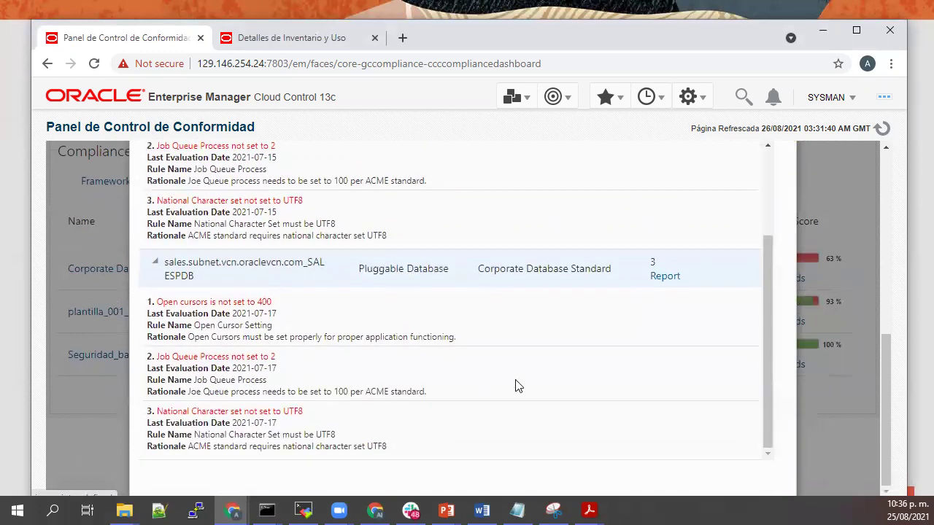
- Open the compliance assessment report of the sales SALESPDB pluggable database for Corporate Database Standard and review its rule evaluation details
left_click(665, 277)
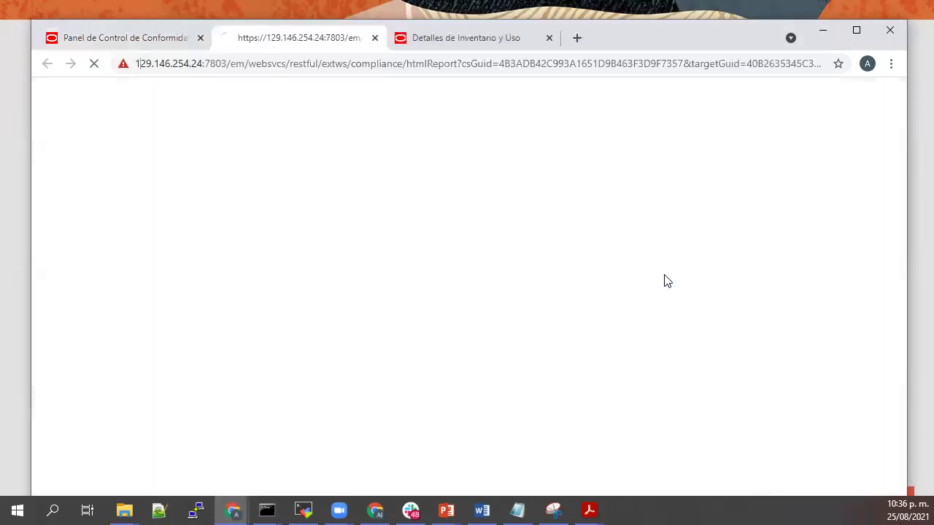
scroll(373, 431, "down", 1)
scroll(374, 432, "down", 10)
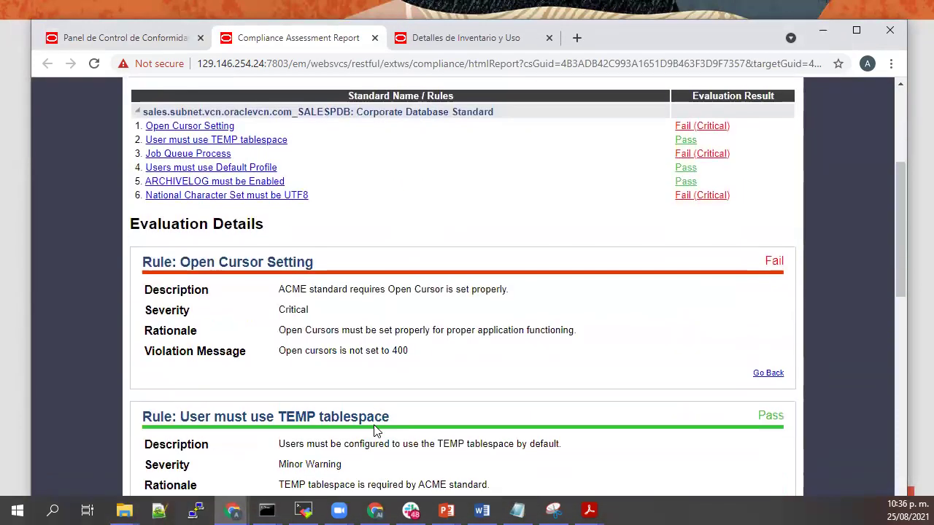
scroll(375, 427, "down", 1)
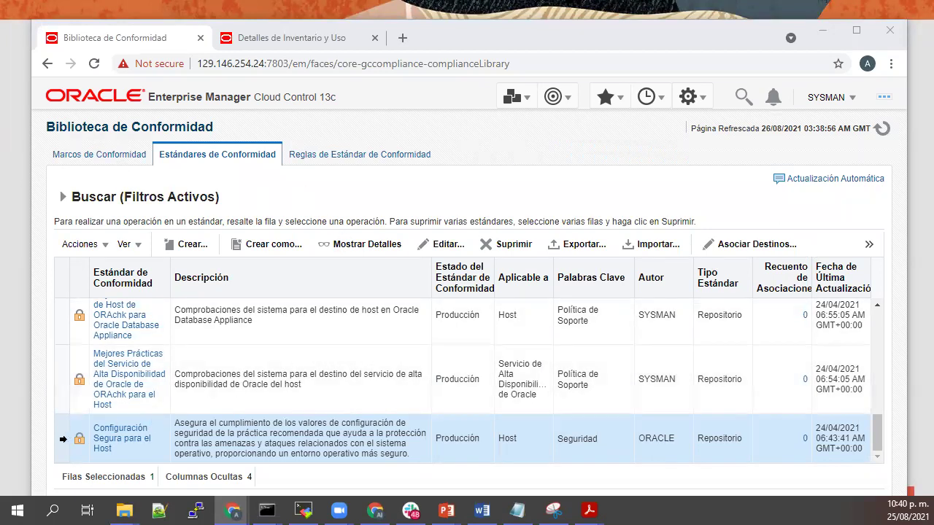
- Create a compliance standard named Seguridad_host based on the Configuración Segura para el Host standard
left_click(57, 439)
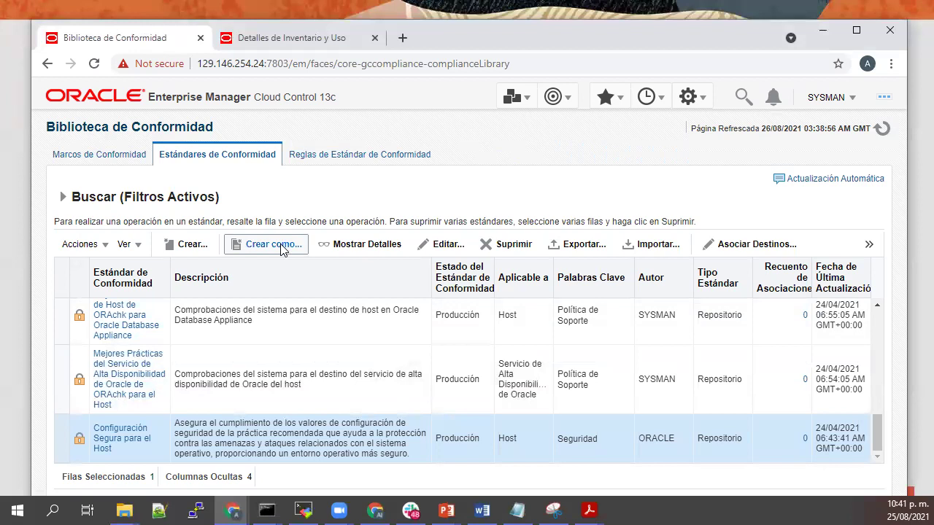
left_click(281, 246)
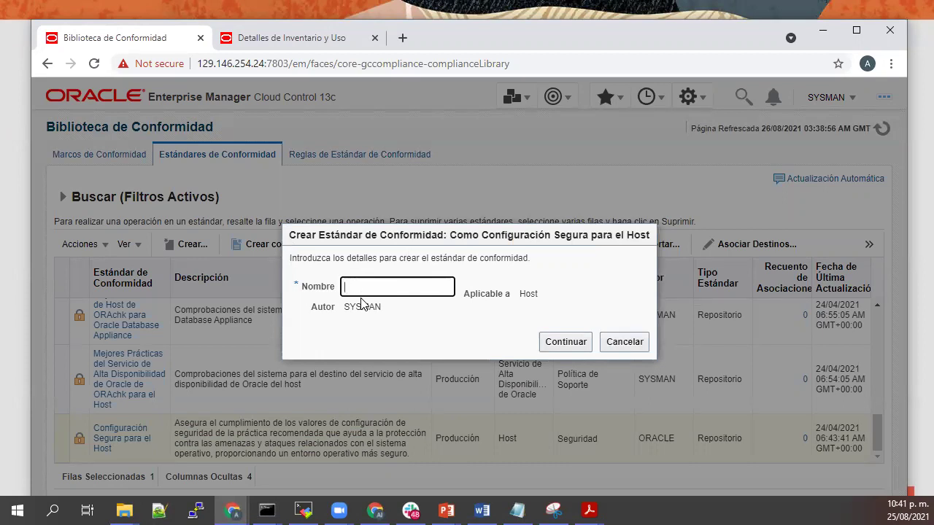
type("Segur")
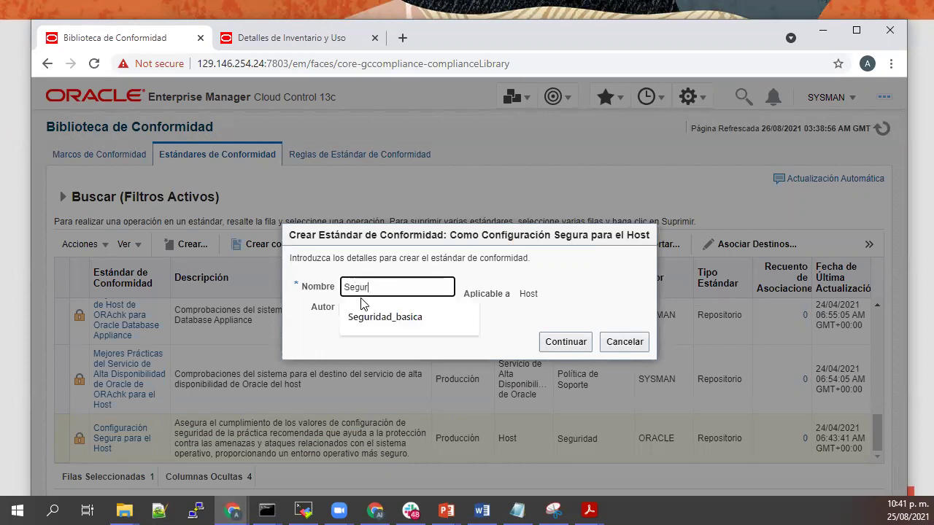
type("idad_host")
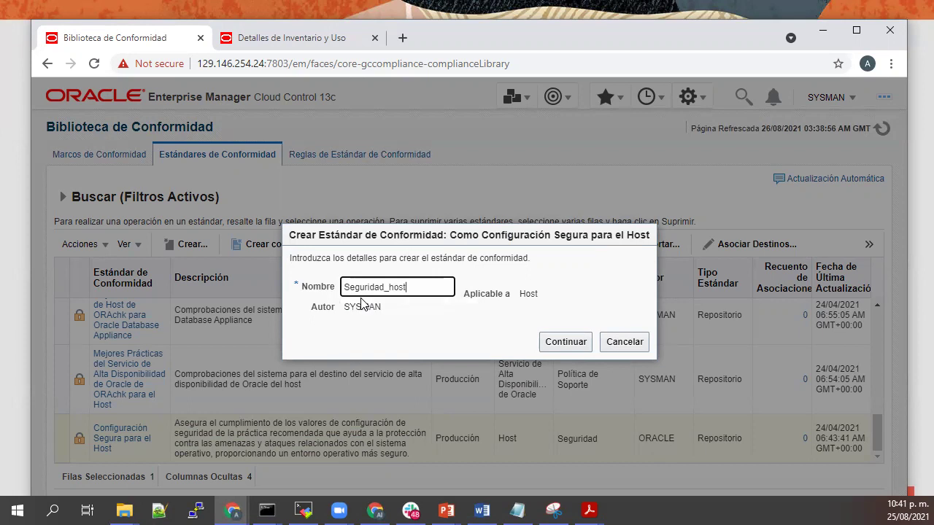
left_click(566, 342)
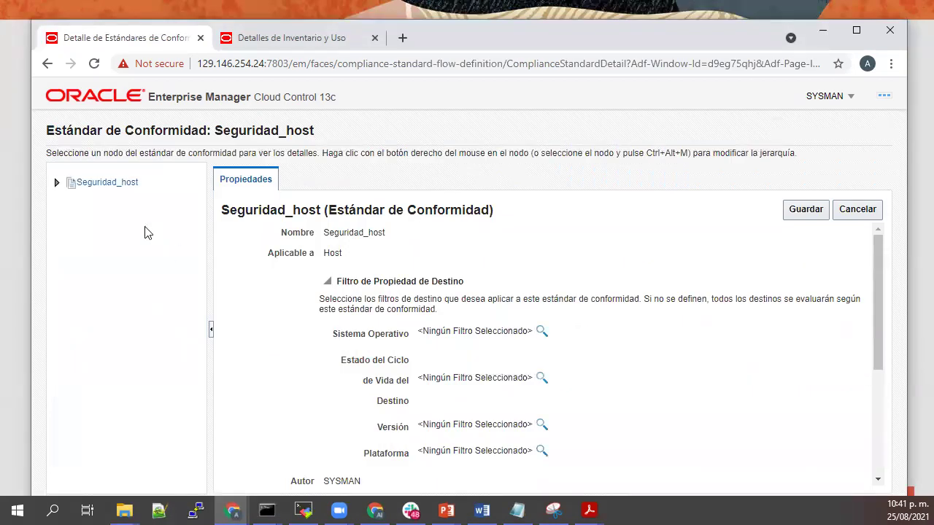
- Review the rules included in Seguridad_host, including the Servicios Seguros and Puertos Seguros properties, and save the standard
left_click(56, 183)
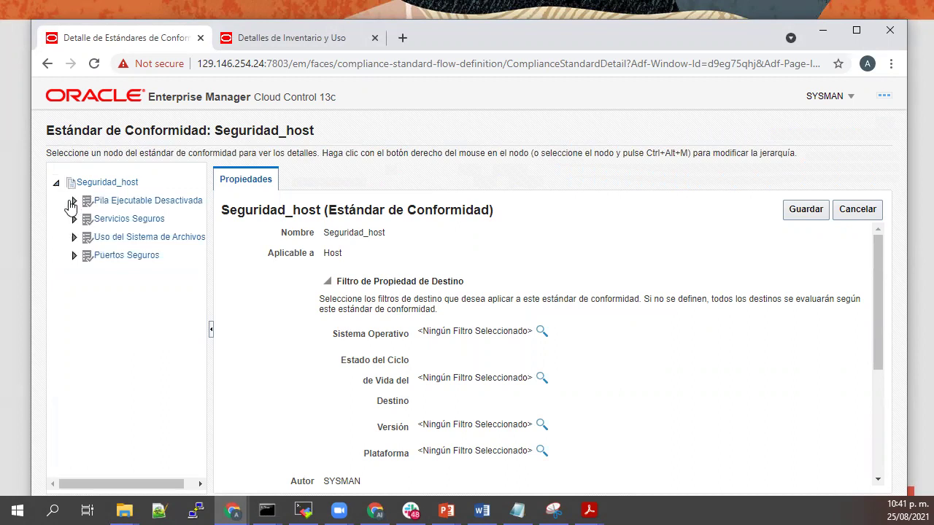
left_click(71, 202)
left_click(73, 219)
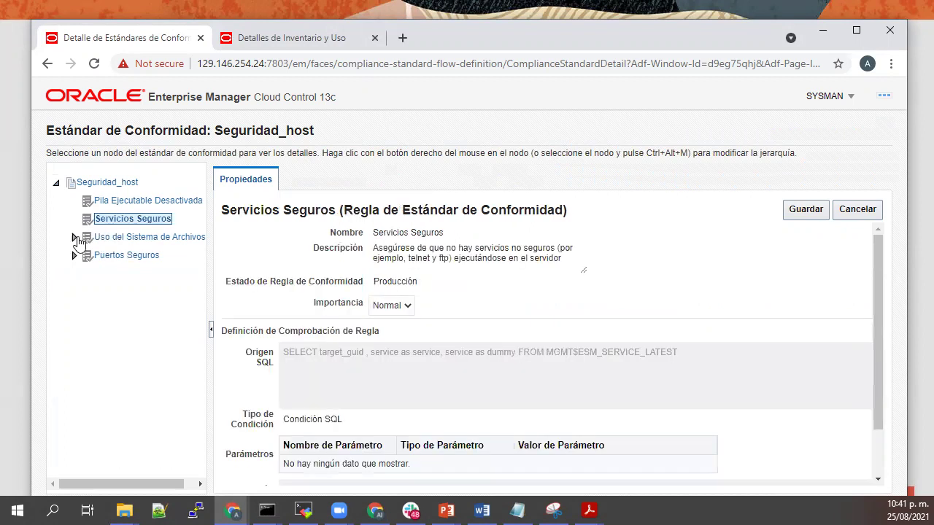
left_click(74, 238)
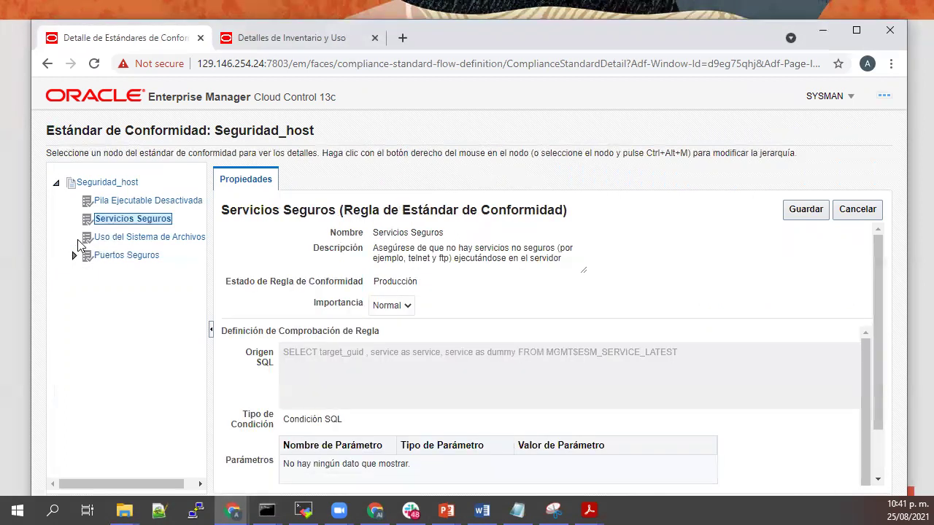
left_click(74, 256)
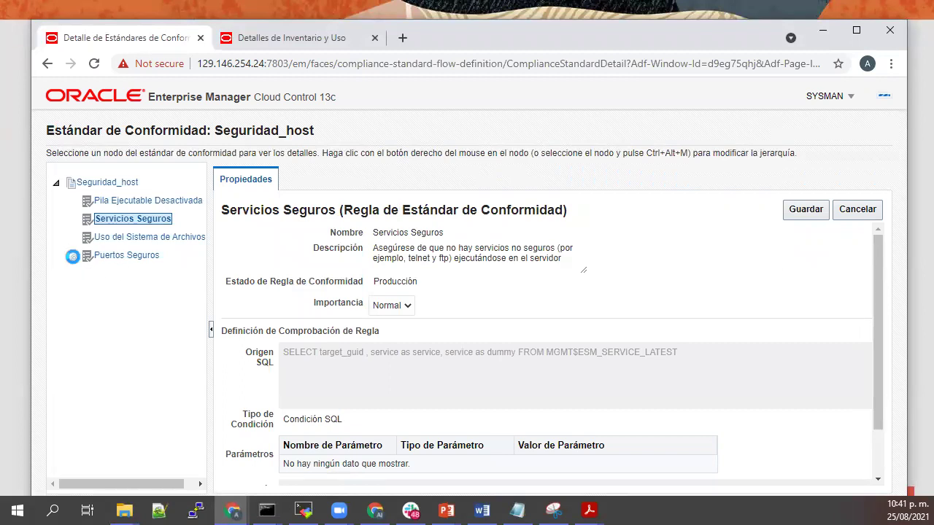
left_click(118, 257)
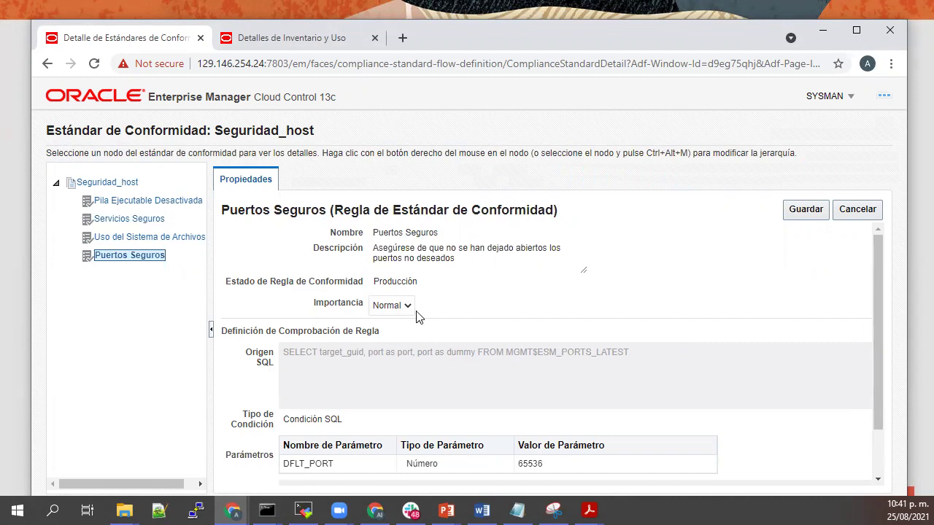
left_click(799, 214)
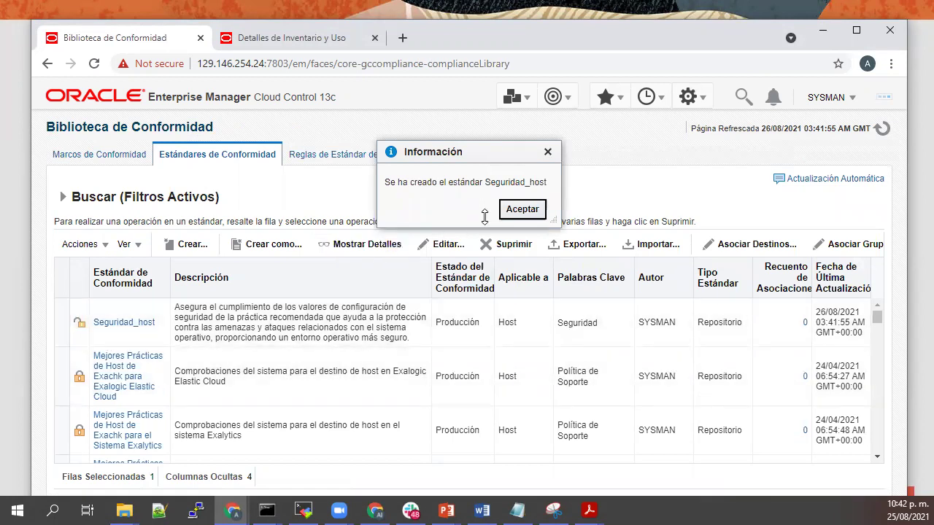
left_click(515, 212)
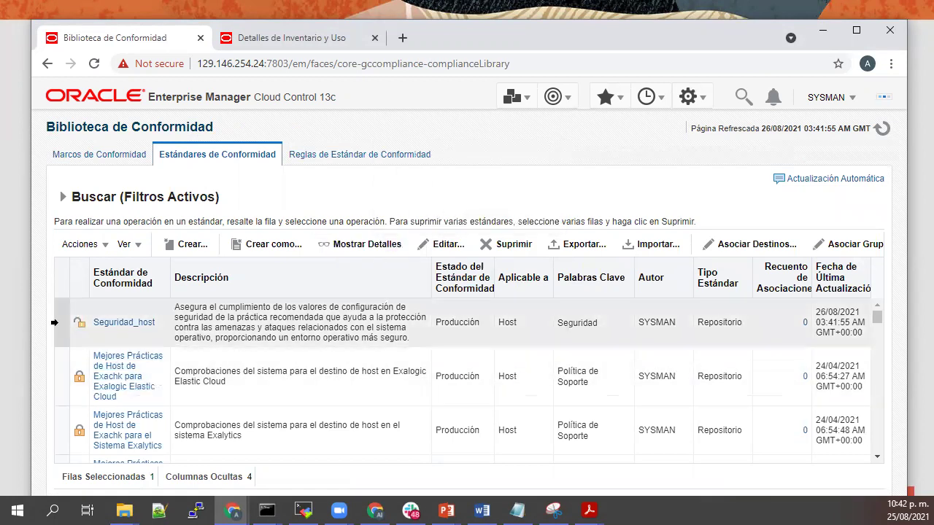
- Associate the host emcc.marketplace.com with the Seguridad_host standard, submit the association for processing, and check the standard's associated targets
left_click(55, 322)
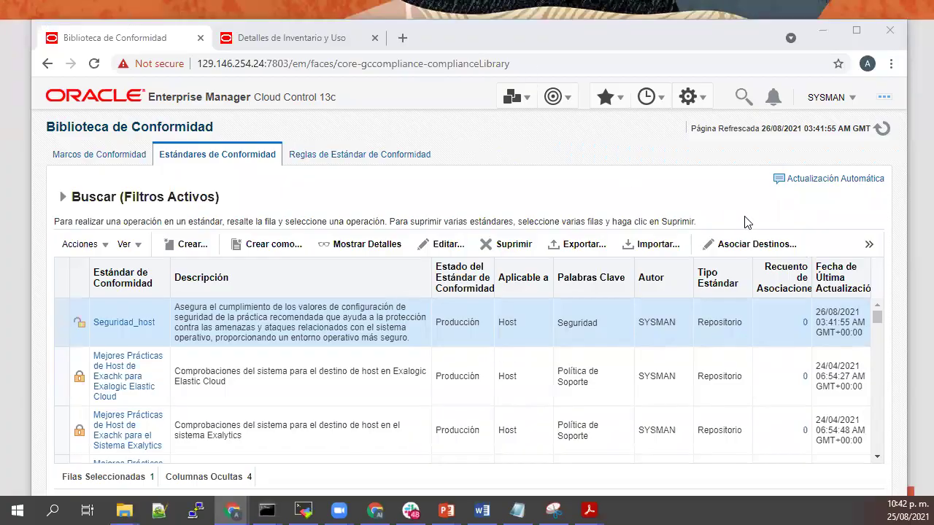
left_click(754, 245)
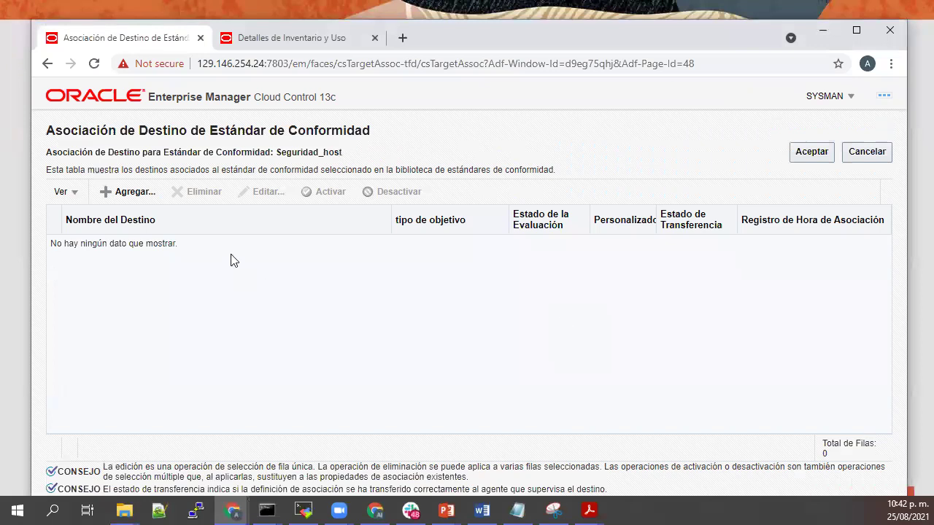
left_click(120, 188)
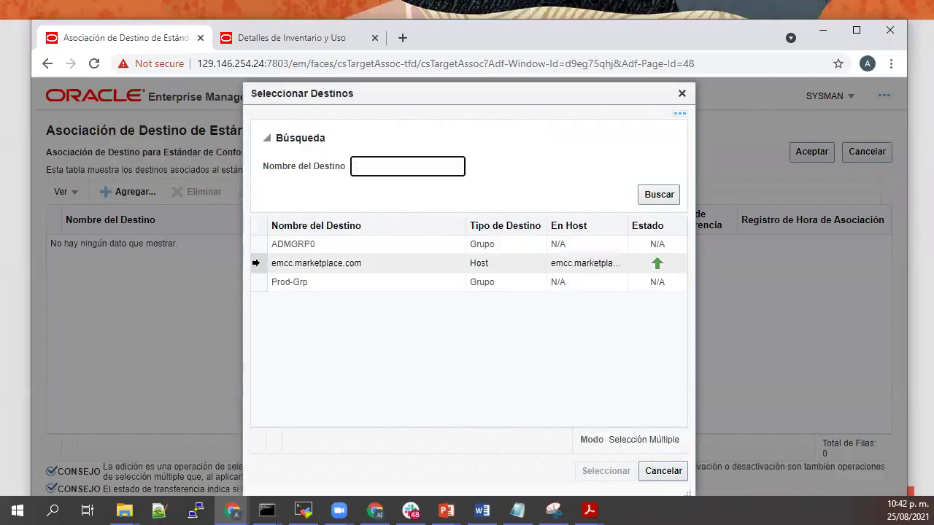
left_click(255, 263)
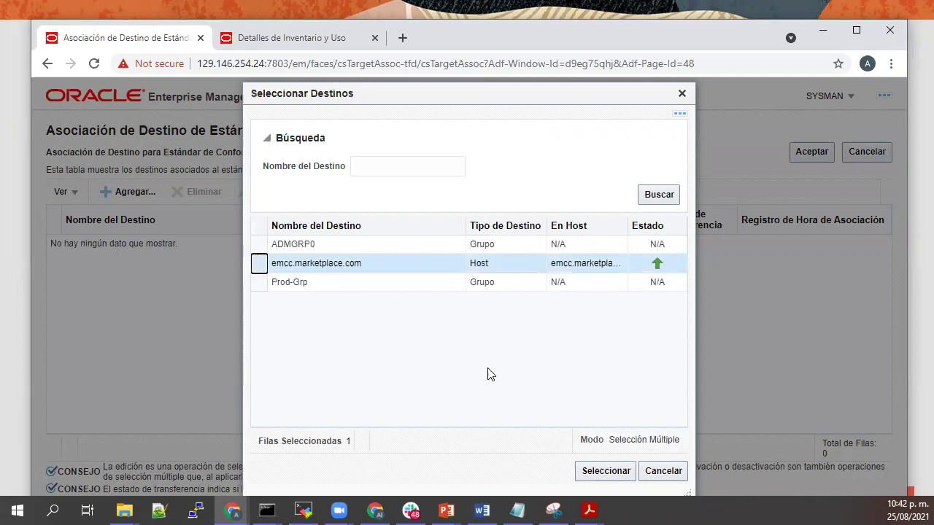
left_click(601, 472)
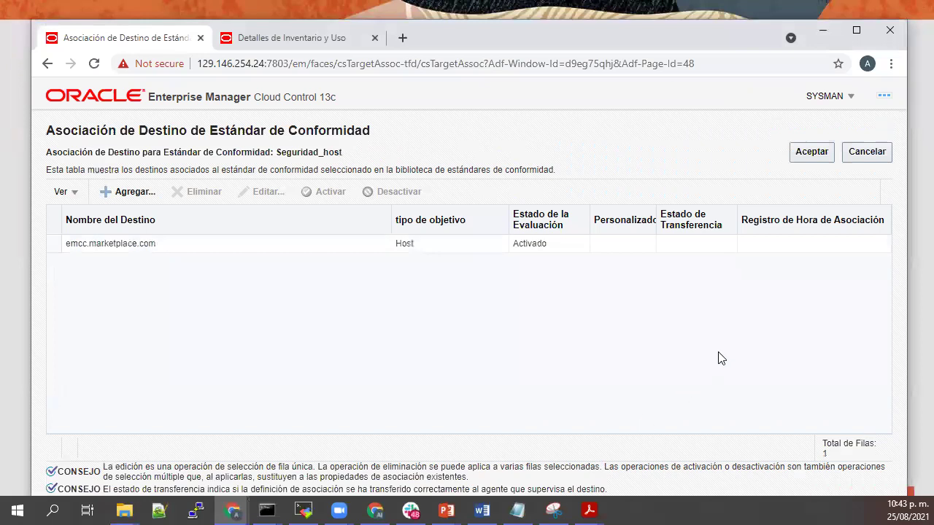
left_click(811, 151)
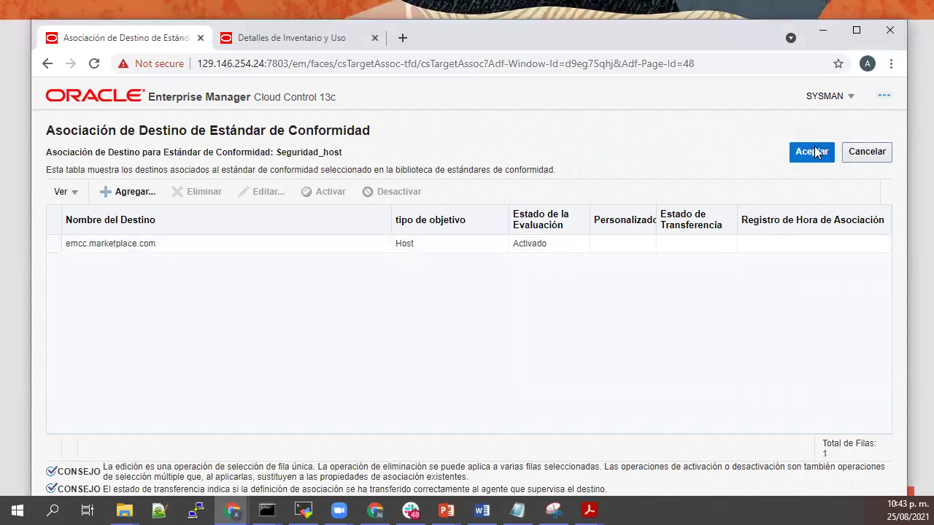
left_click(544, 336)
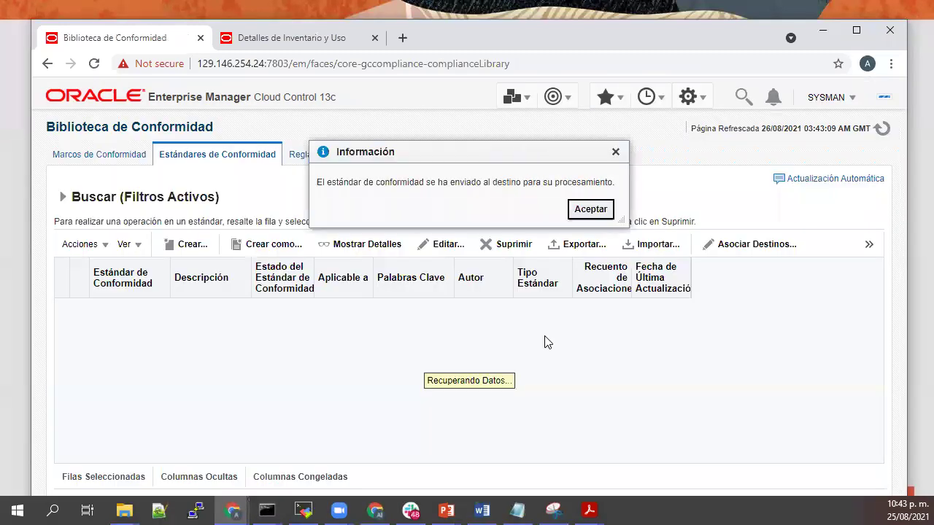
left_click(588, 210)
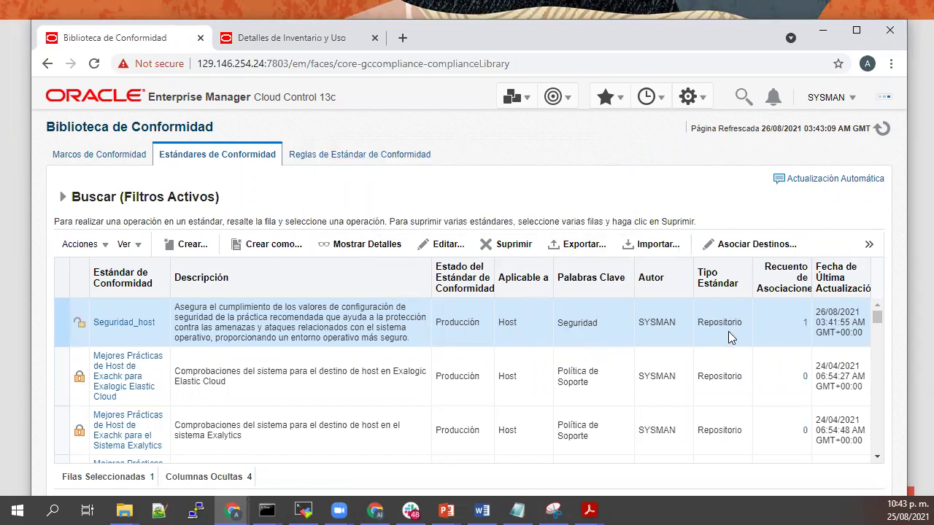
left_click(805, 325)
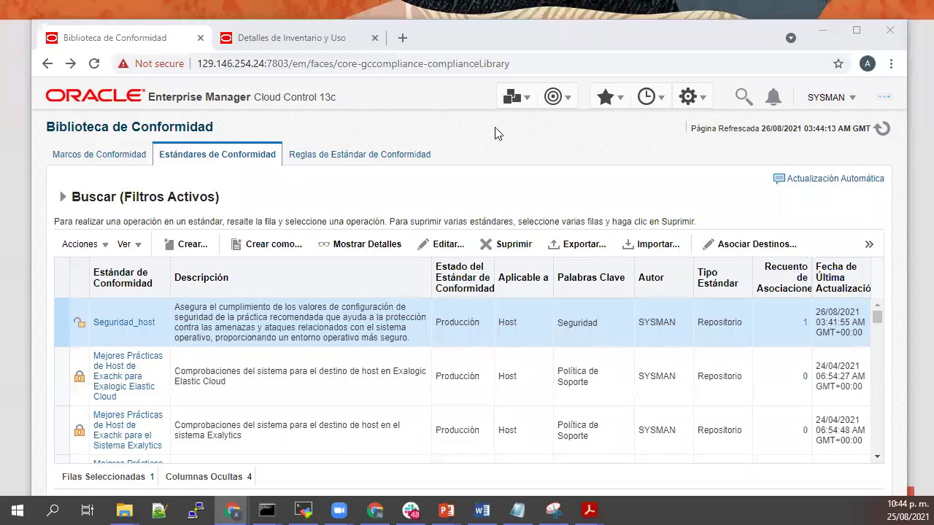
- Open the compliance dashboard and review the compliance summary by standard
left_click(527, 99)
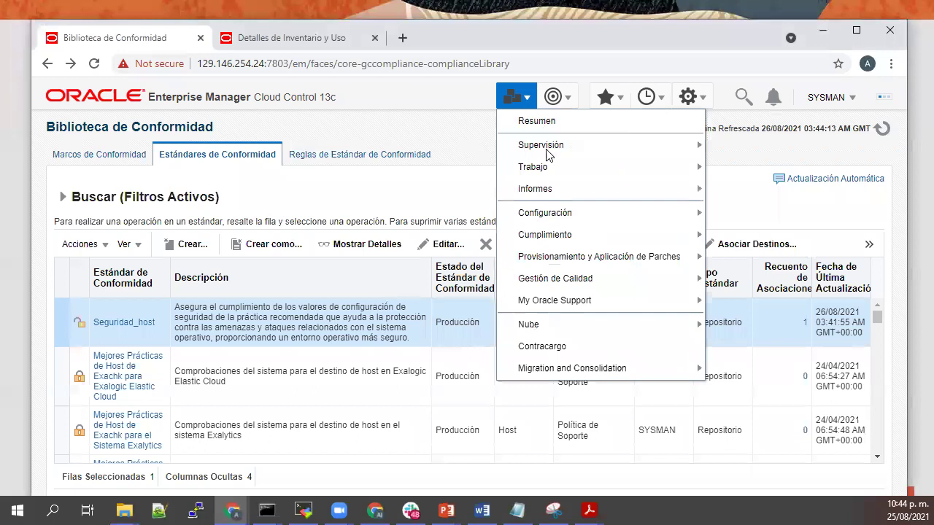
mouse_move(560, 234)
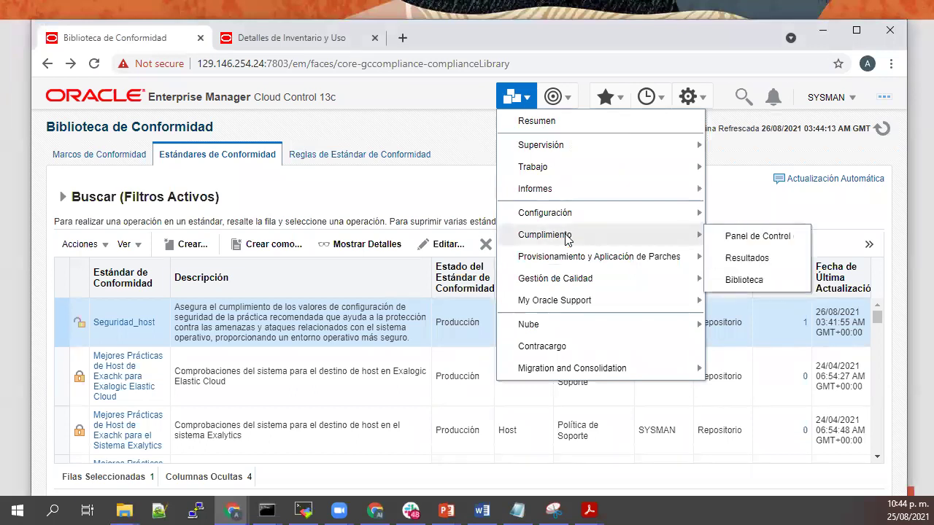
left_click(739, 238)
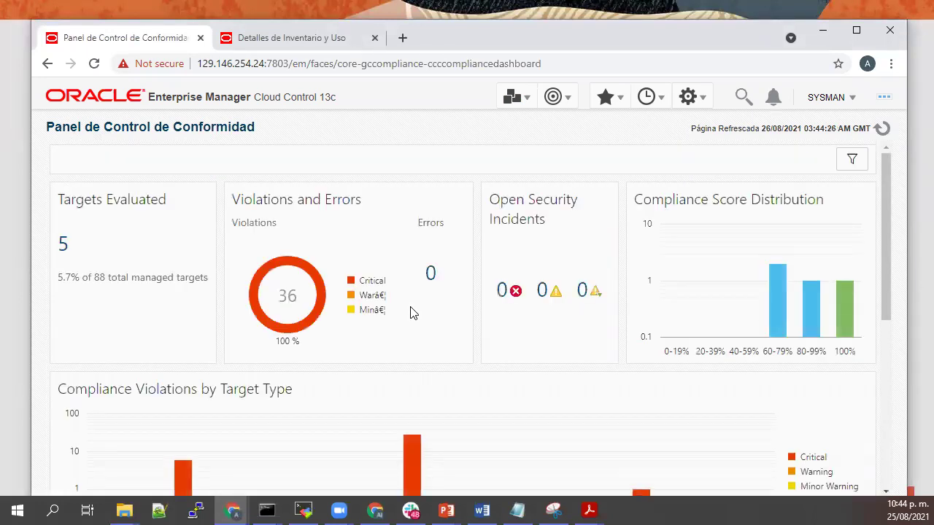
scroll(410, 313, "down", 5)
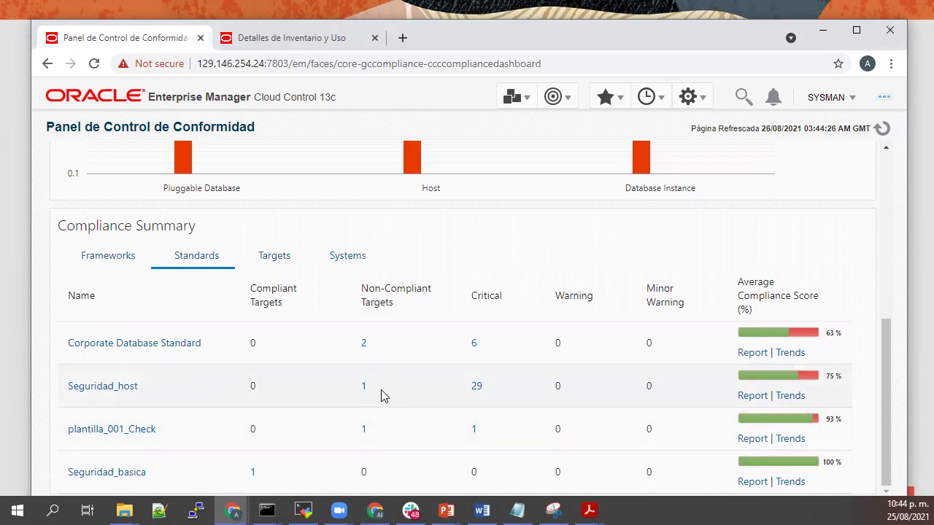
- Open the critical violations of Seguridad_host and examine the rule violation details listed for emcc.marketplace.com
left_click(478, 387)
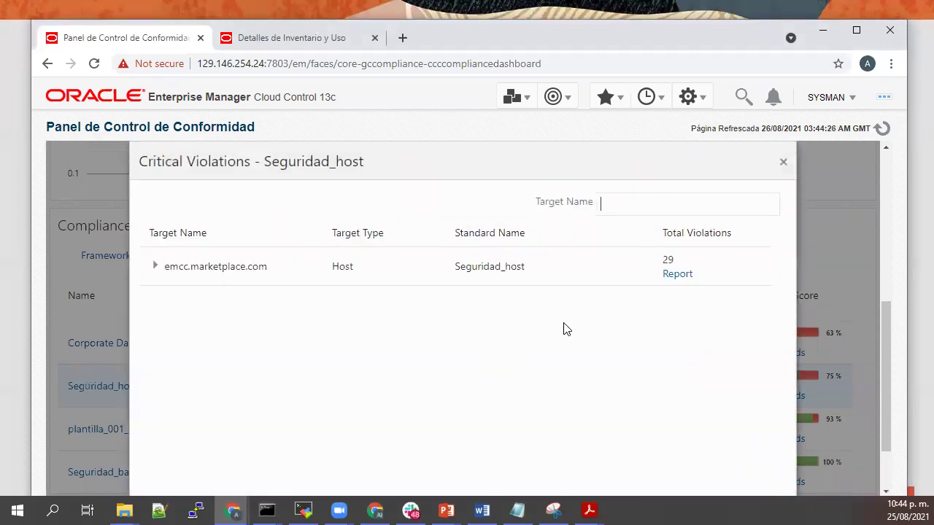
left_click(154, 268)
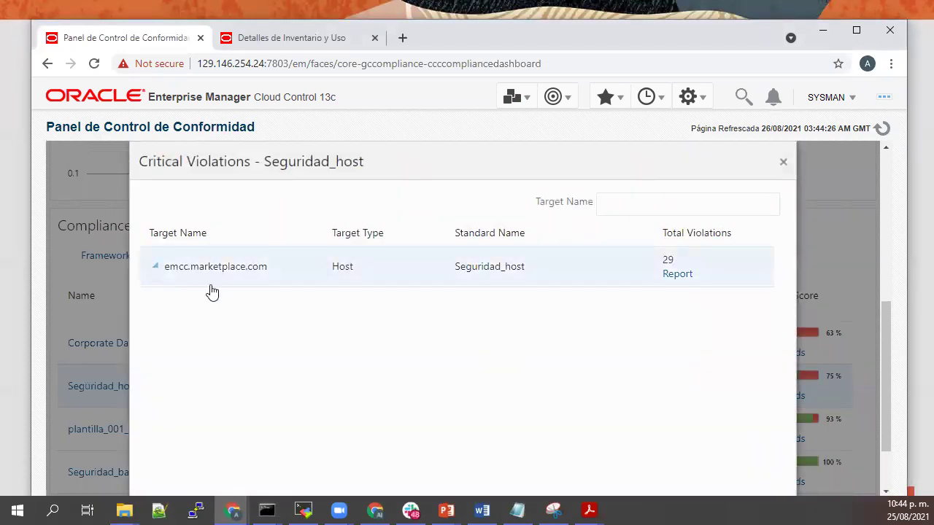
scroll(392, 380, "down", 1)
scroll(395, 381, "down", 1)
scroll(395, 381, "up", 1)
scroll(394, 382, "down", 1)
scroll(395, 382, "up", 1)
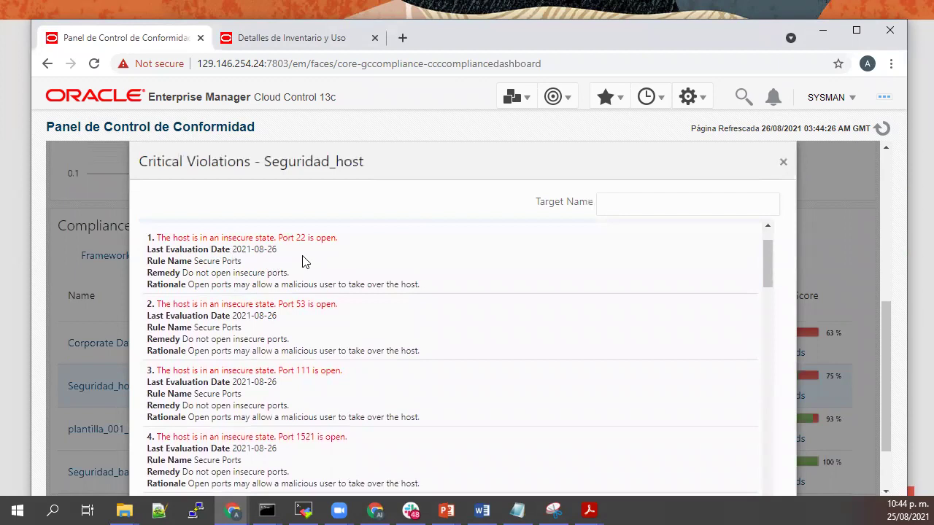
scroll(389, 319, "down", 1)
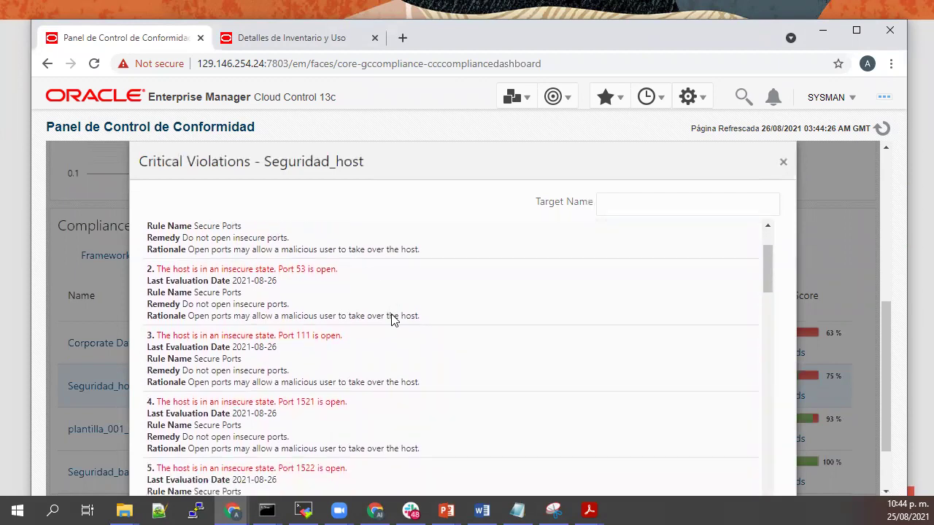
scroll(443, 364, "down", 3)
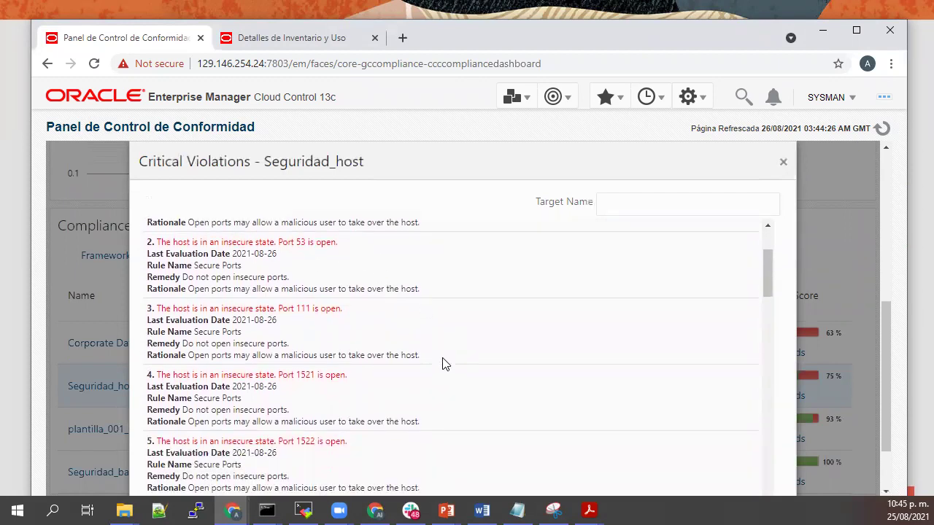
scroll(445, 363, "down", 14)
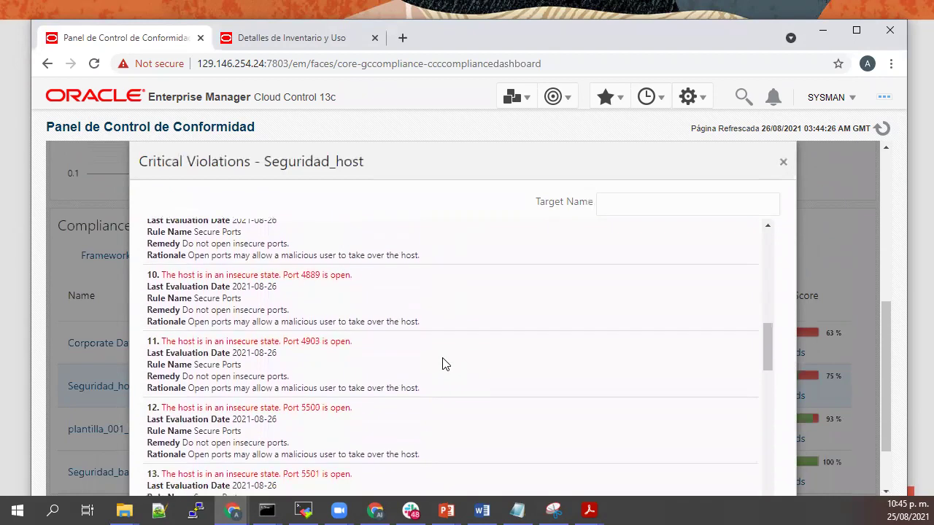
scroll(445, 363, "down", 15)
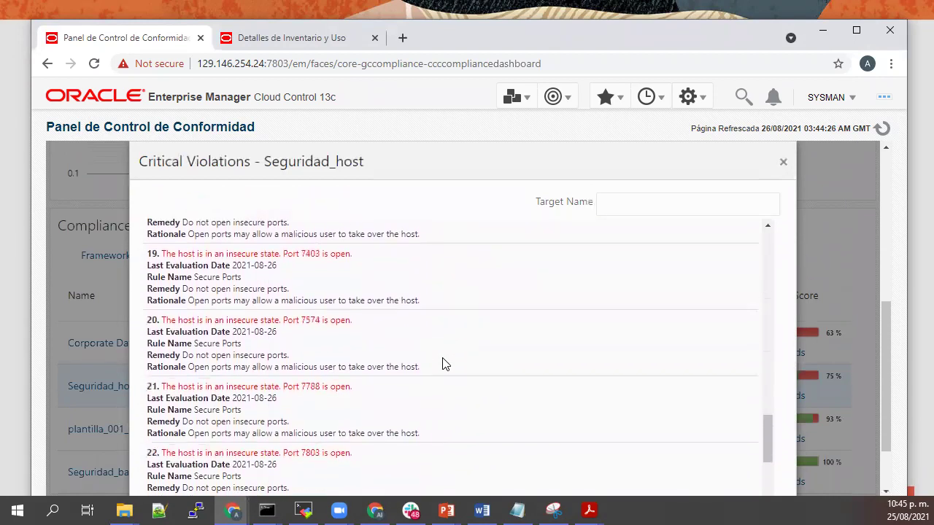
- Check the remaining Seguridad_host critical violations, open the violation report for emcc.marketplace.com, and close both to return to the compliance summary
scroll(445, 363, "down", 9)
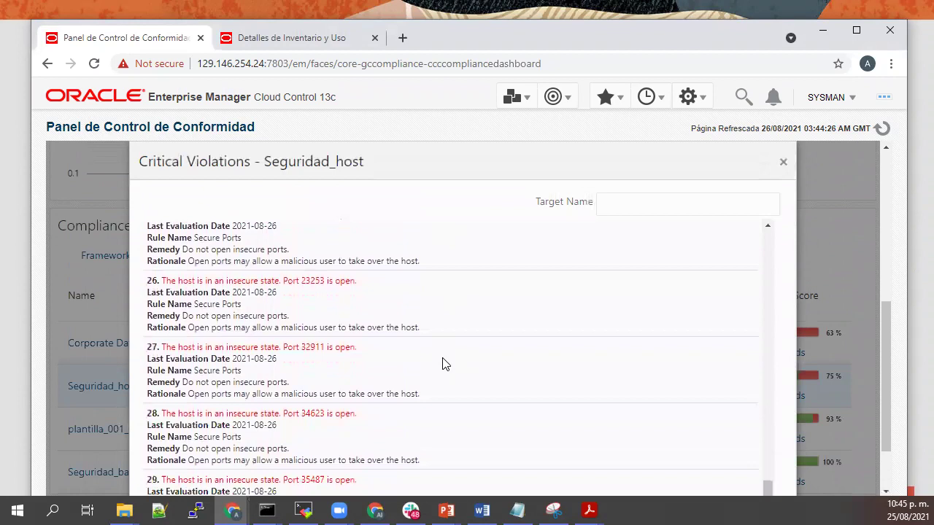
scroll(445, 363, "up", 20)
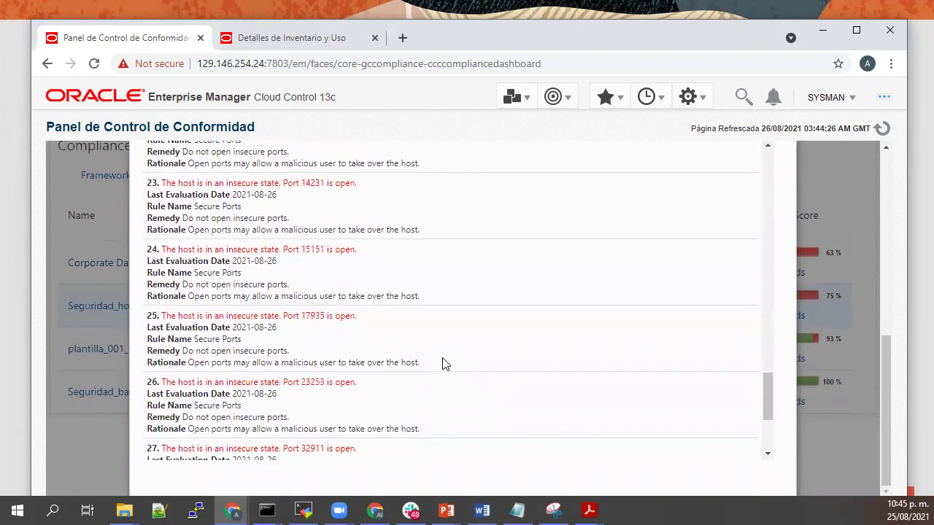
scroll(445, 364, "up", 20)
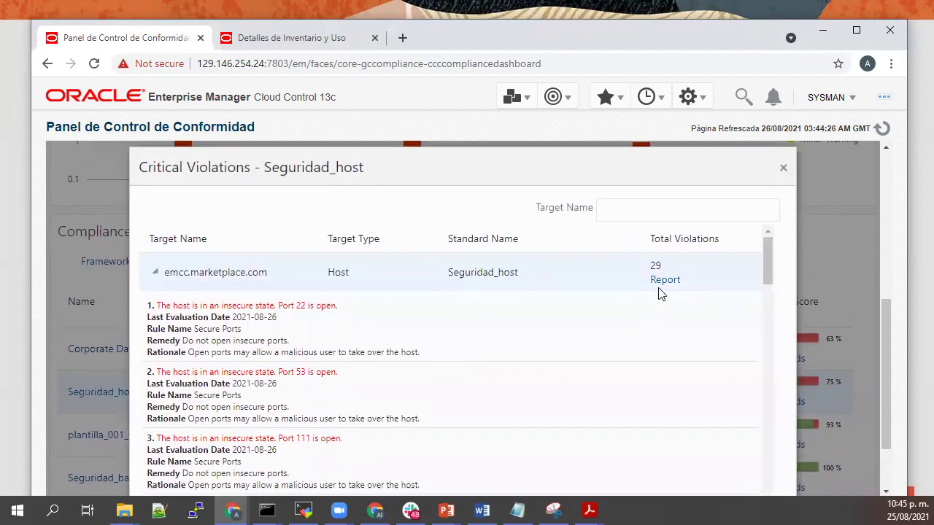
left_click(665, 280)
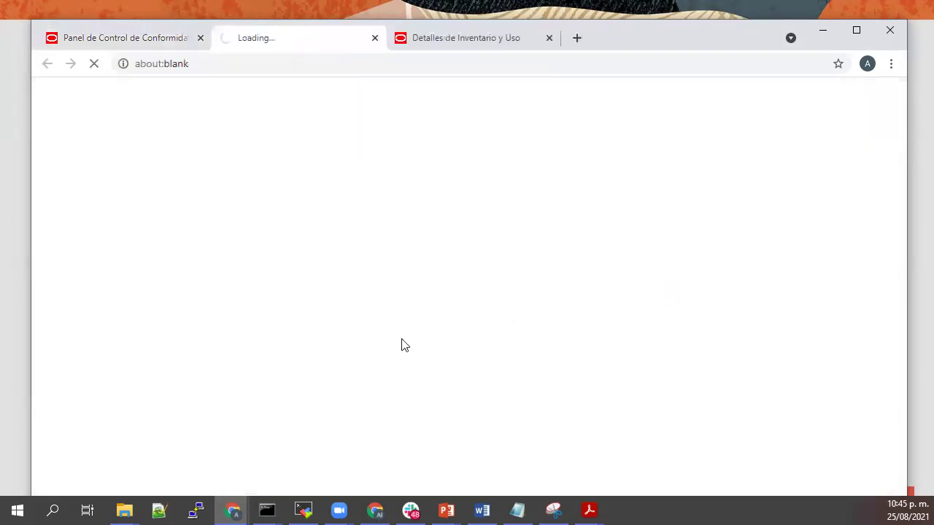
left_click(375, 38)
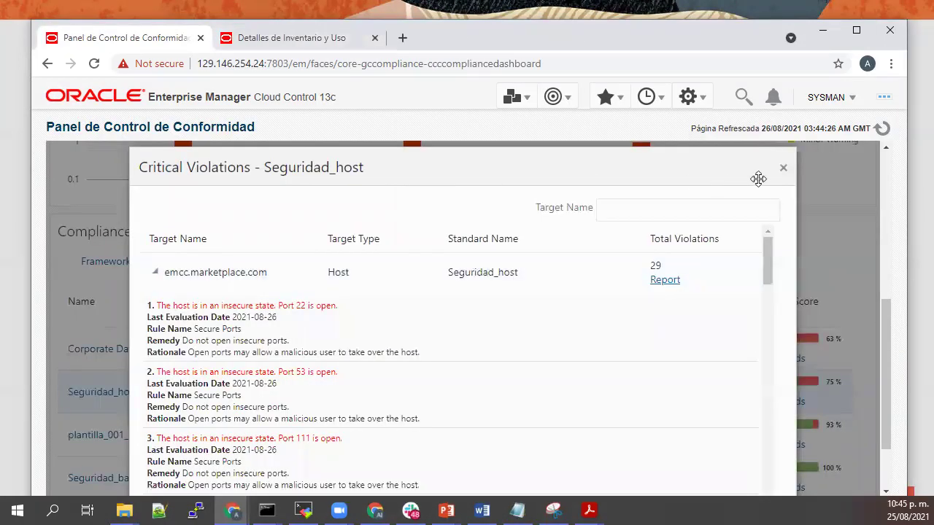
left_click(783, 169)
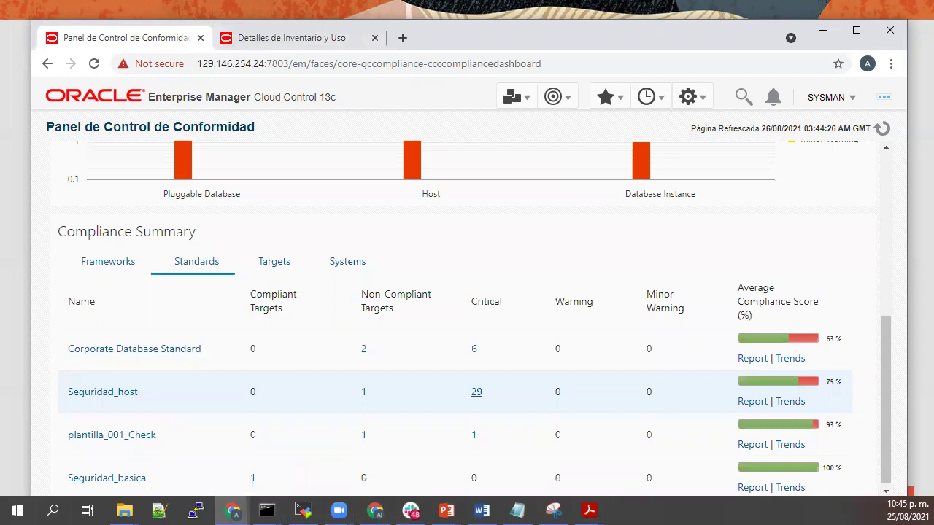
left_click(232, 511)
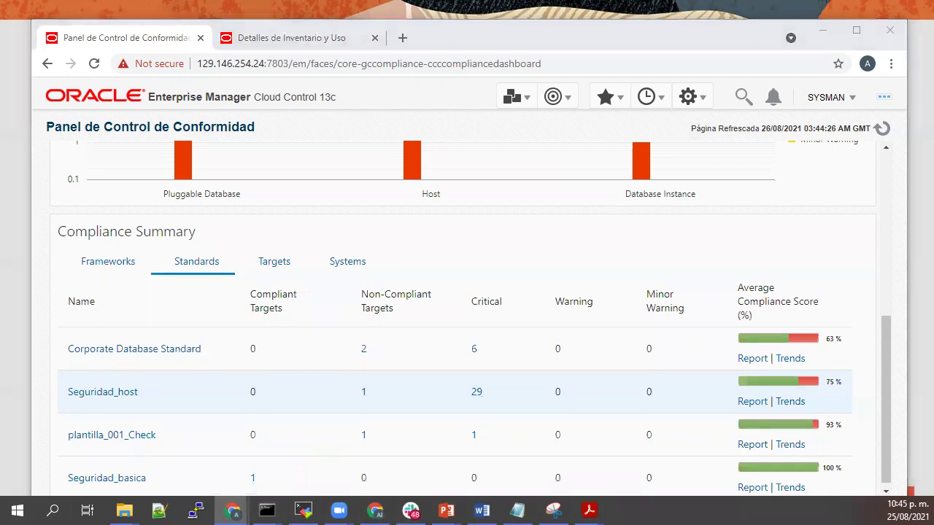